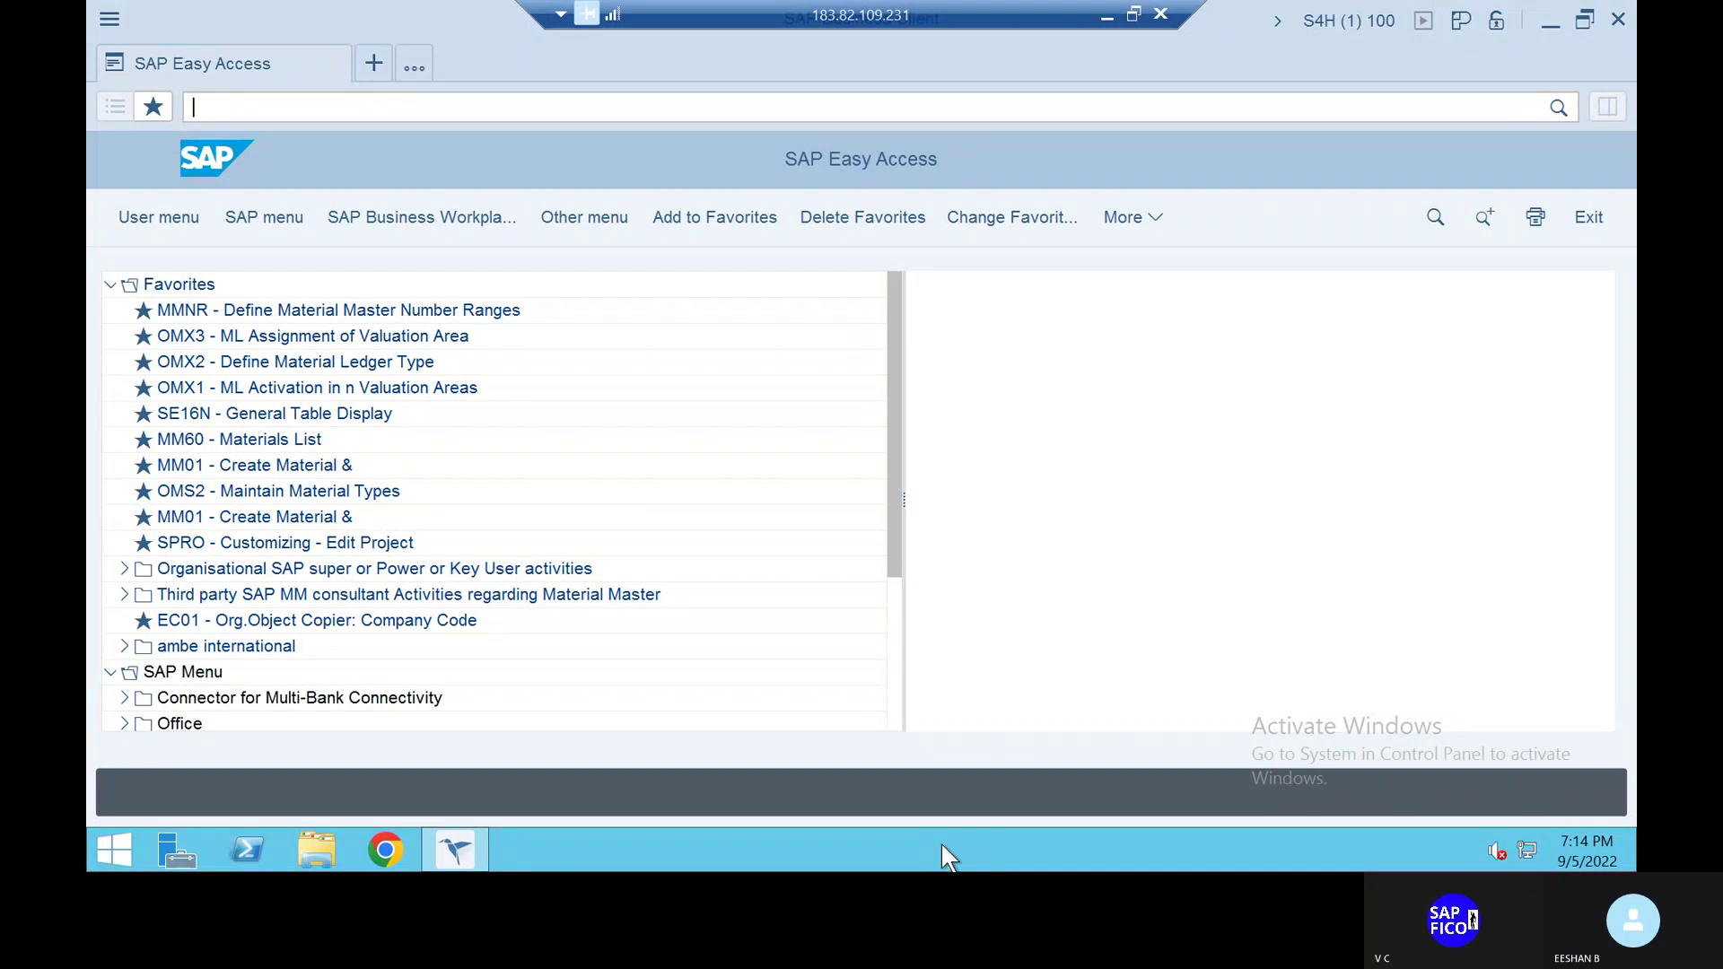
Mute the microphone in the call, unmute it briefly, then mute it again
click(1038, 860)
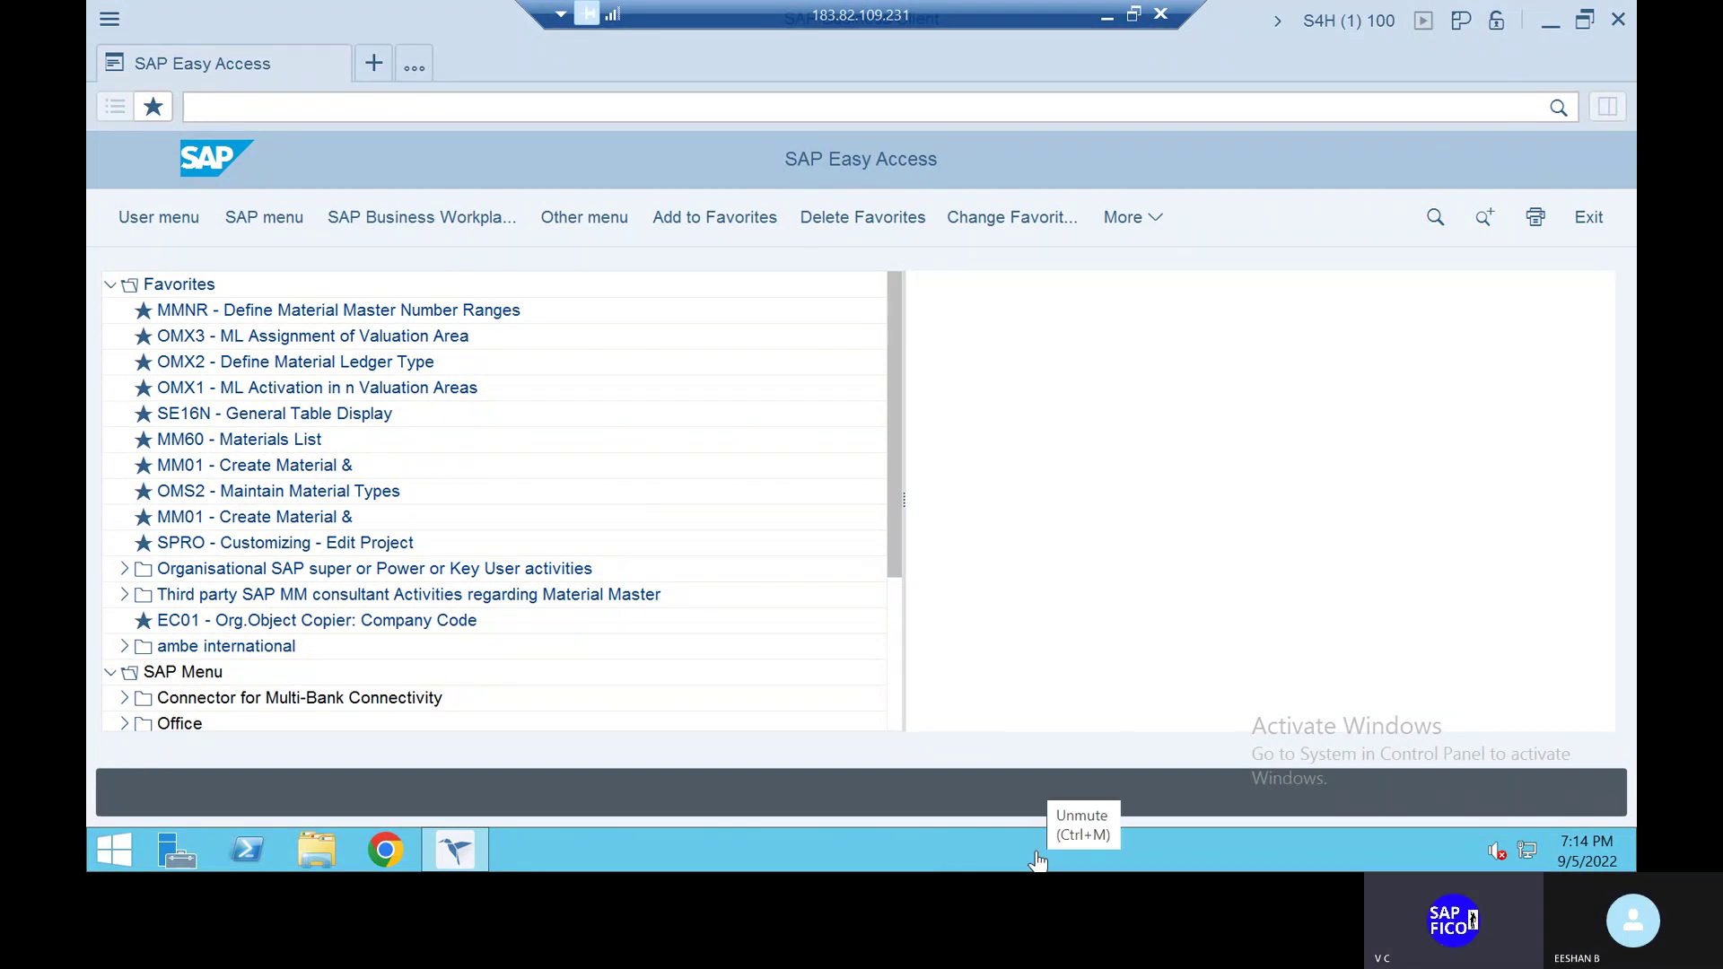
click(1038, 860)
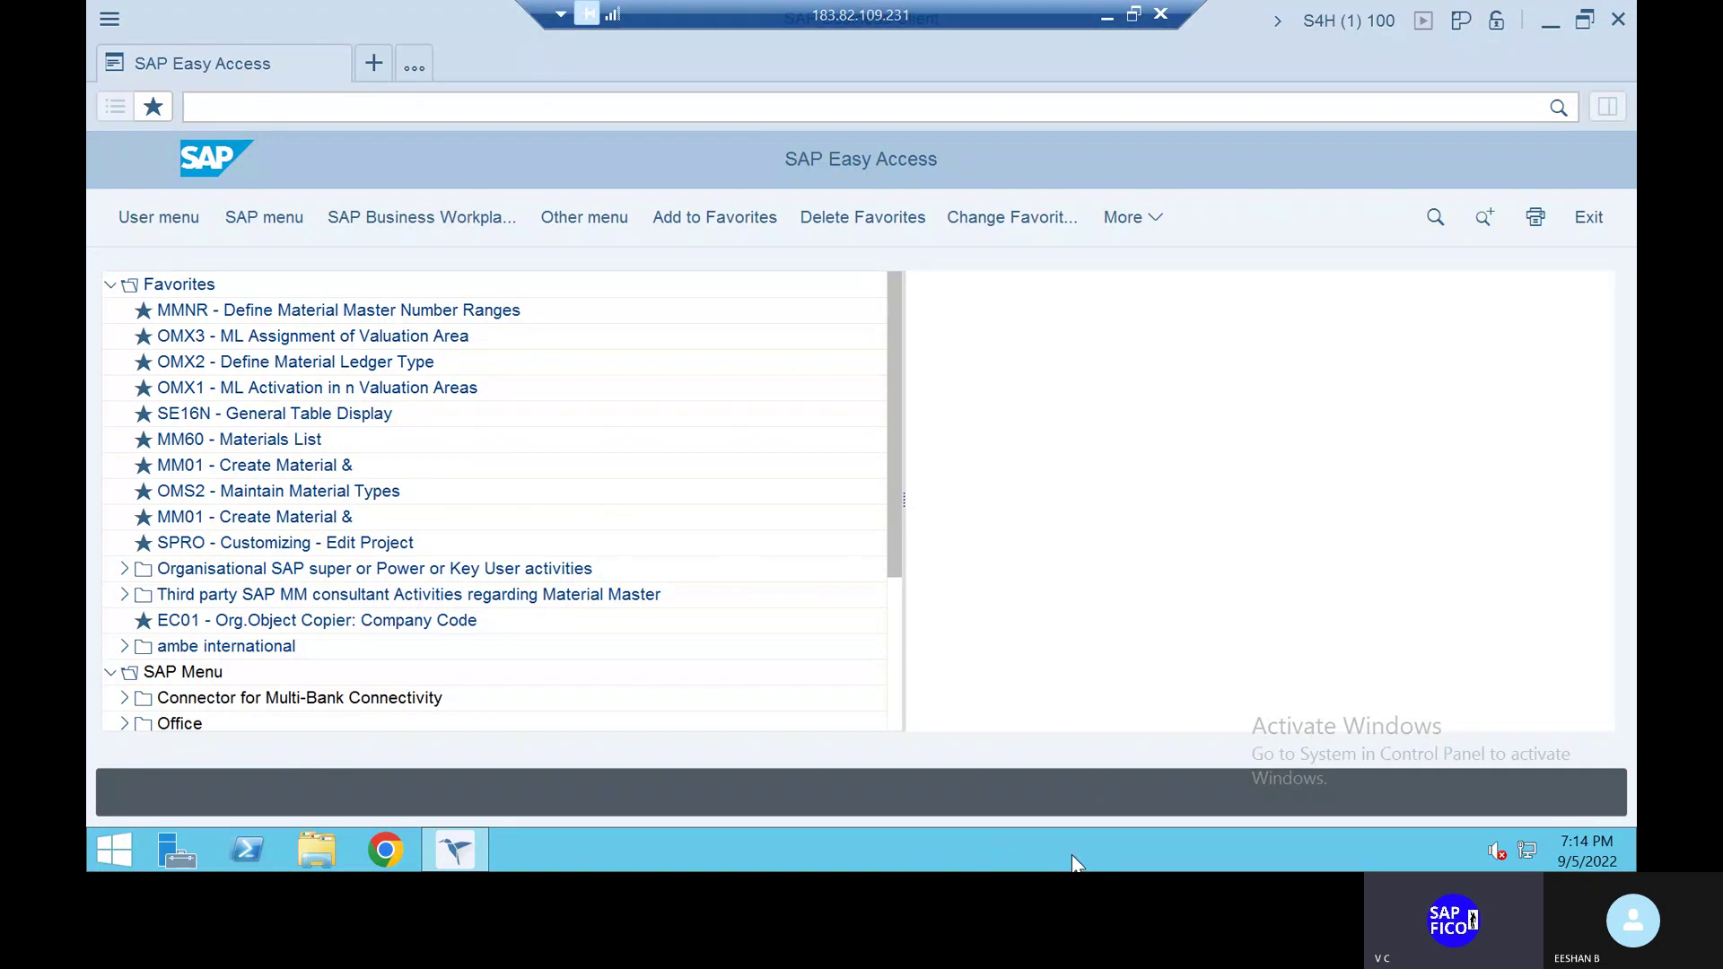
click(1046, 853)
Run XD01, which redirects to Create Business Partner, and cancel that dialog
text(xd)
key(BackSpace)
key(BackSpace)
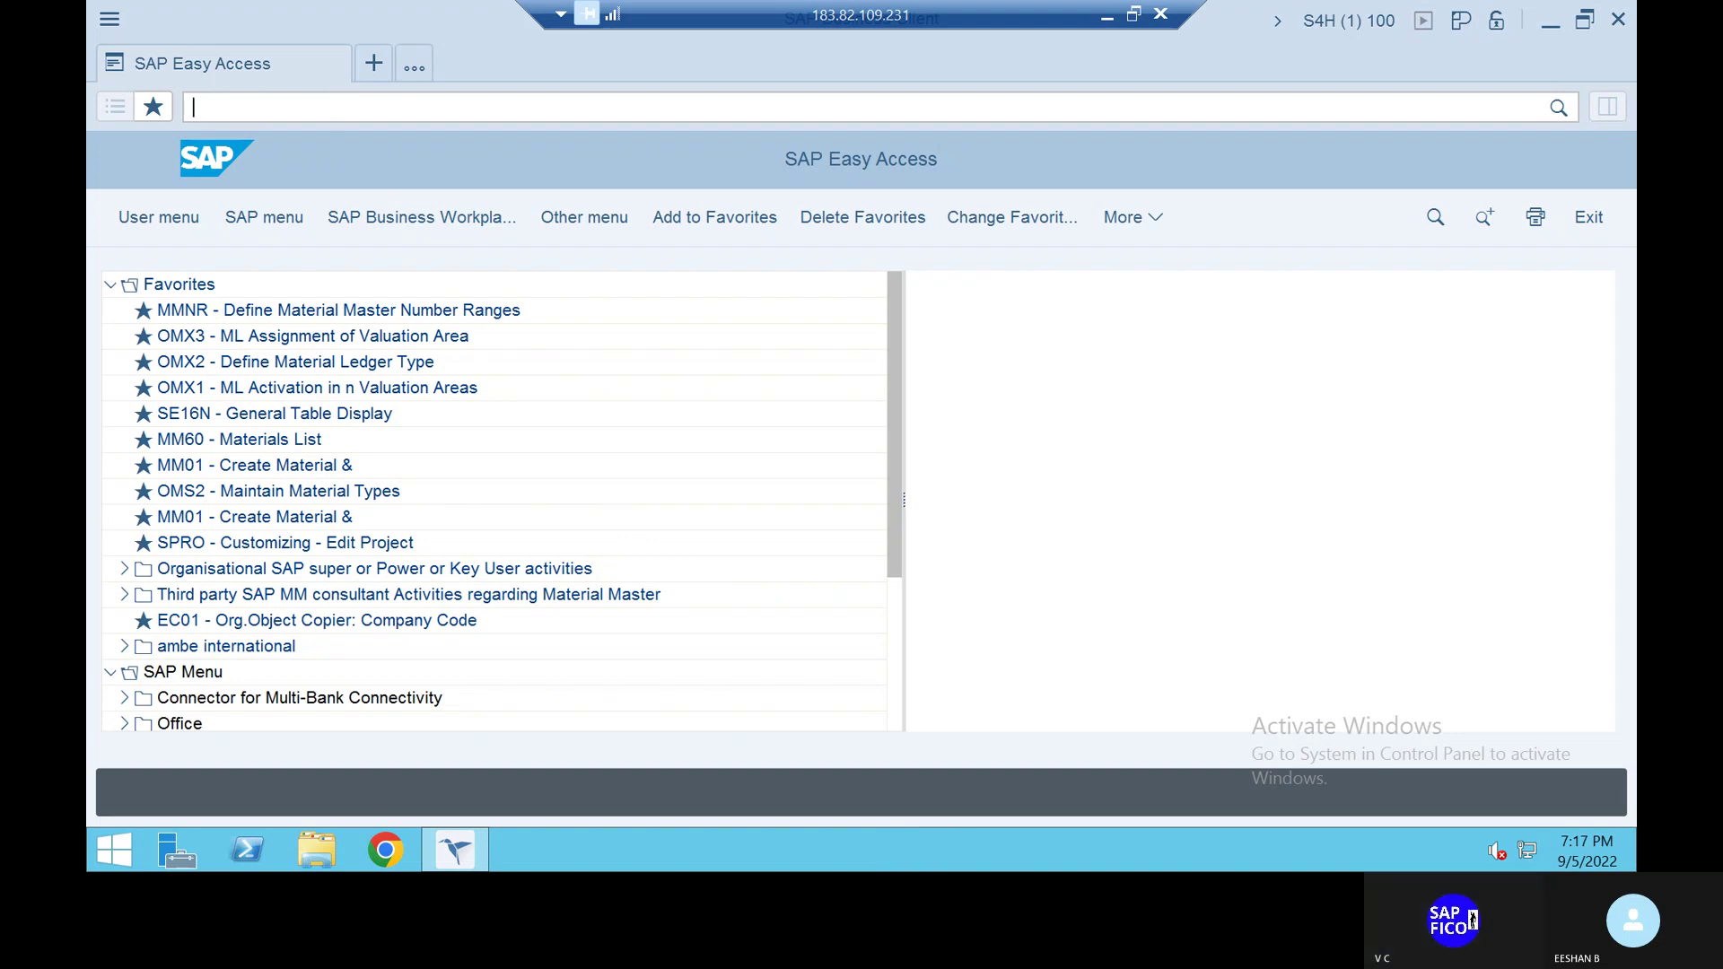
text(XD01)
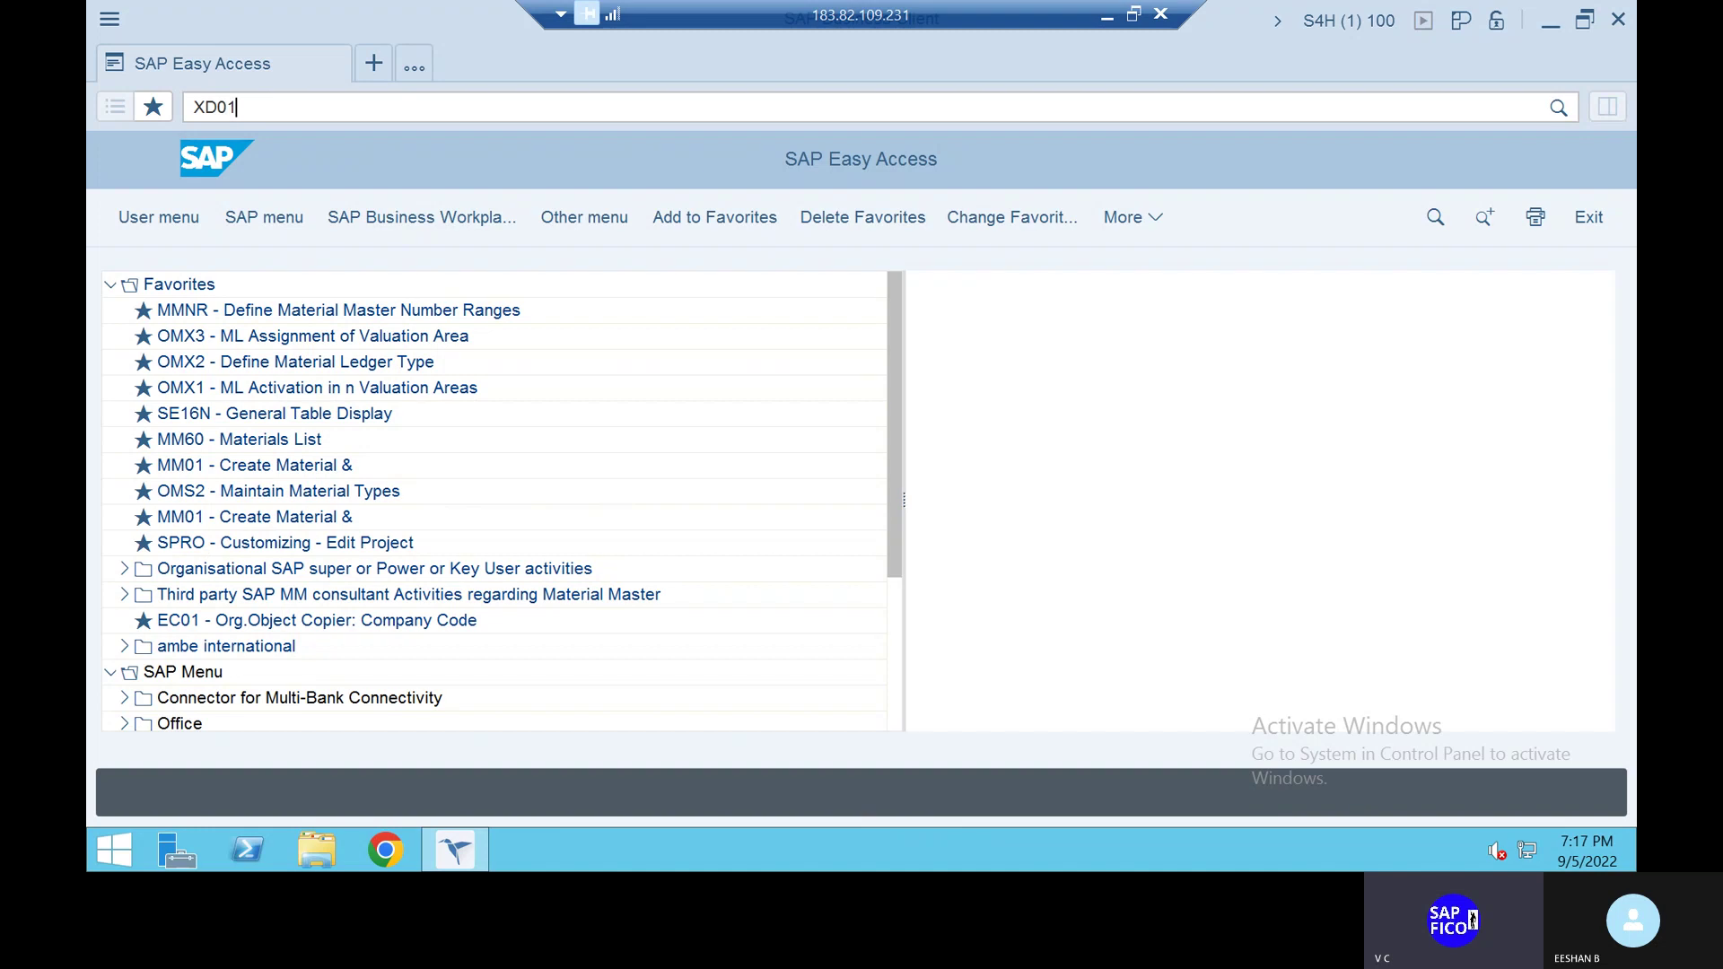
key(Return)
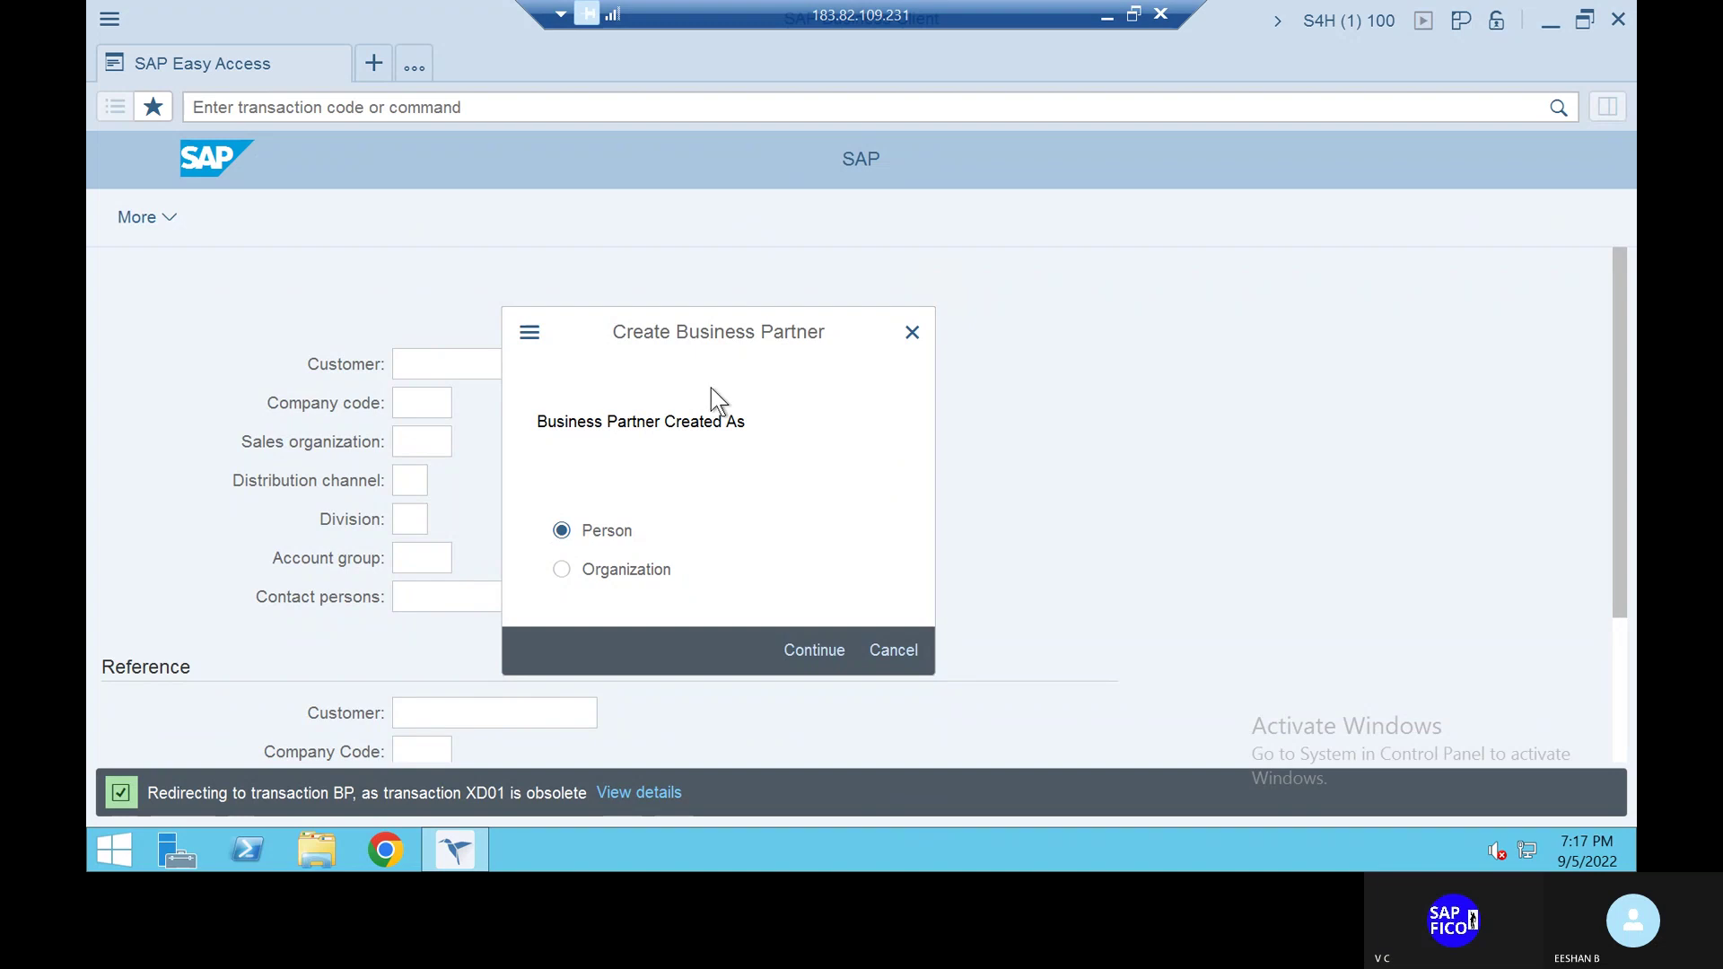
click(680, 528)
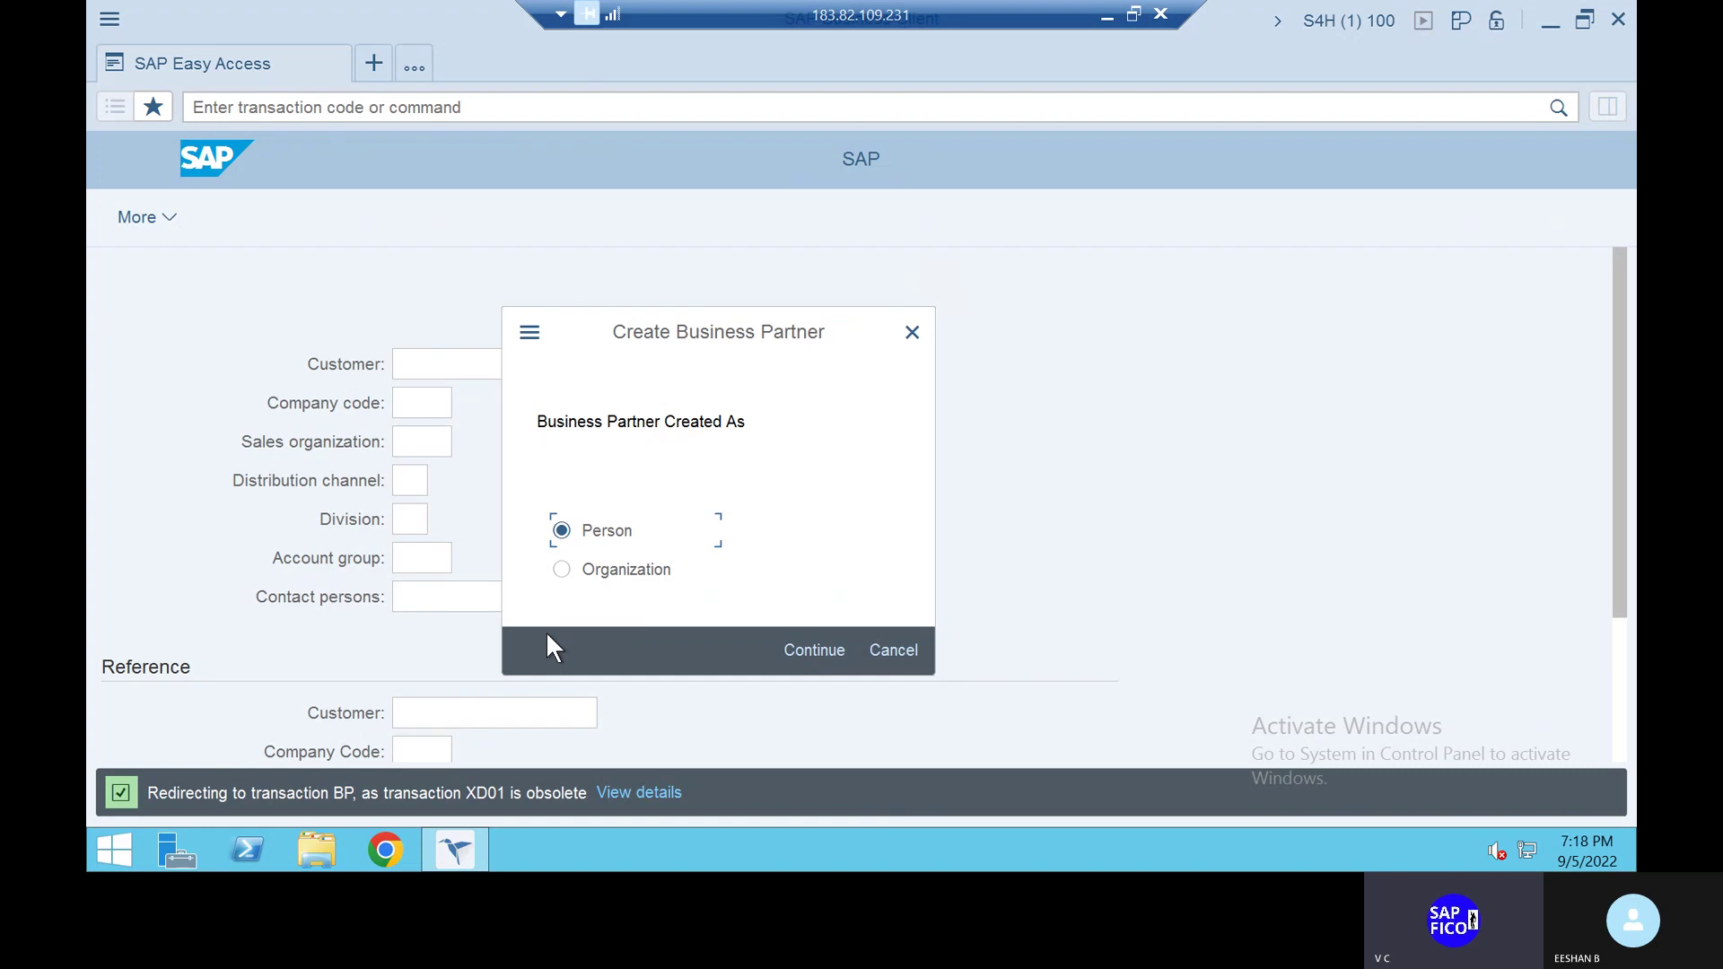
click(898, 650)
Run XK01 and move the Create Business Partner dialog up to reveal the vendor fields
click(391, 108)
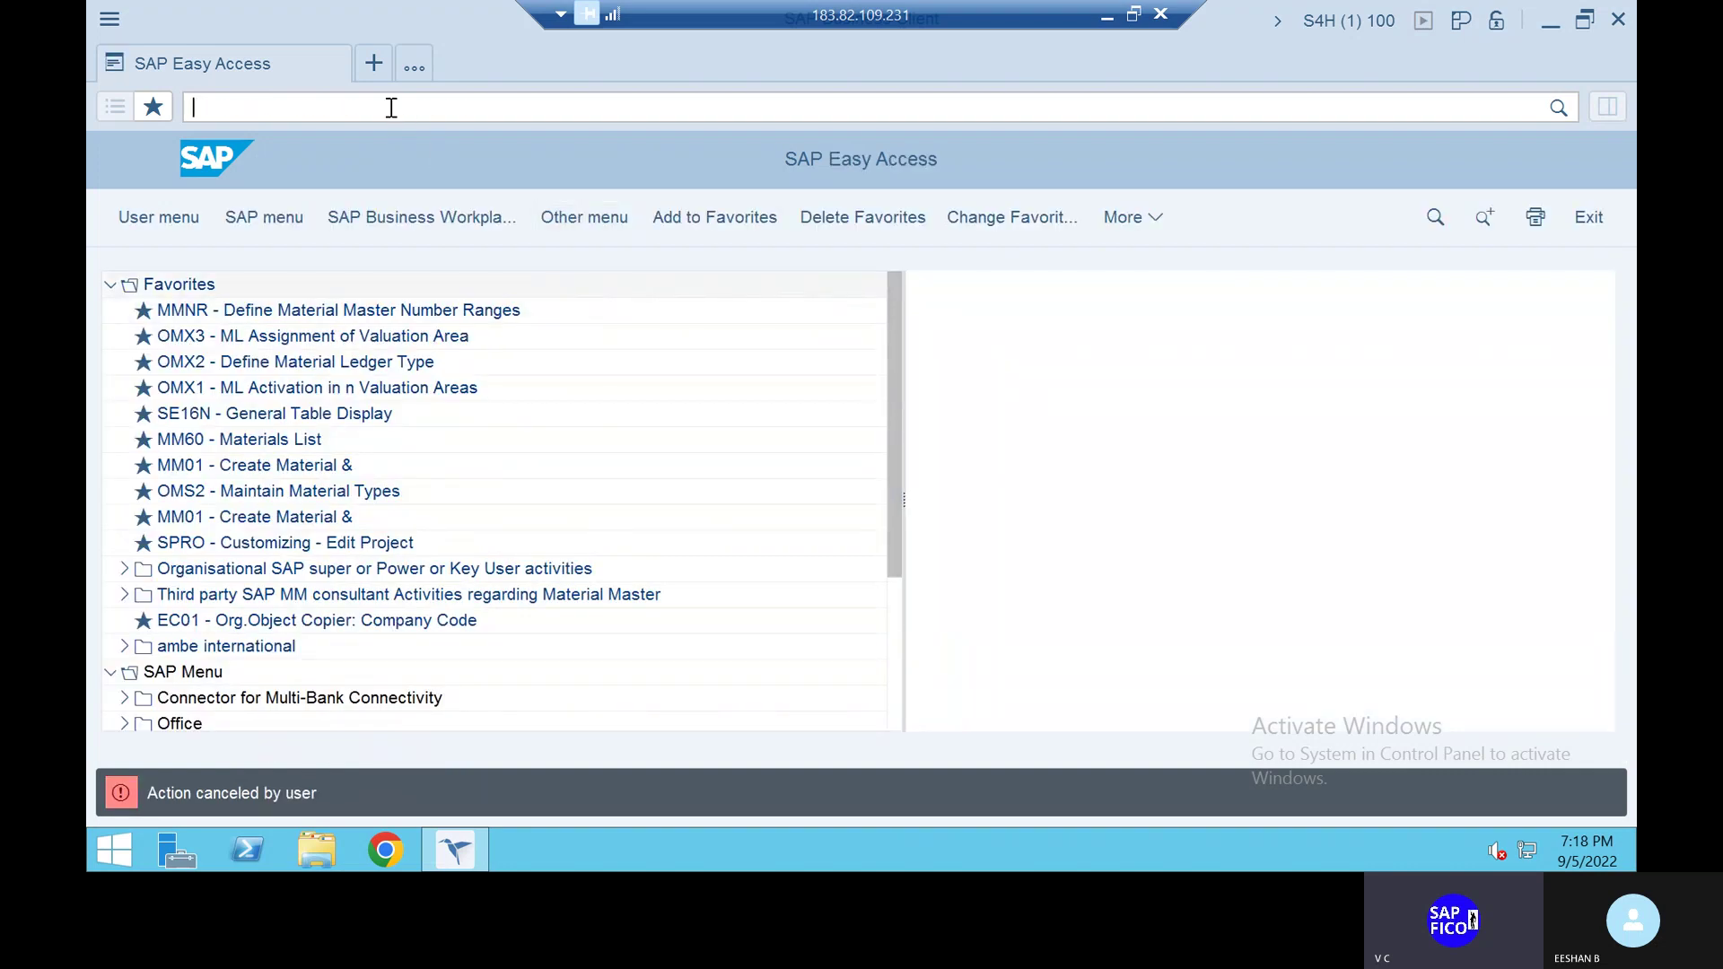
text(XK01)
key(Return)
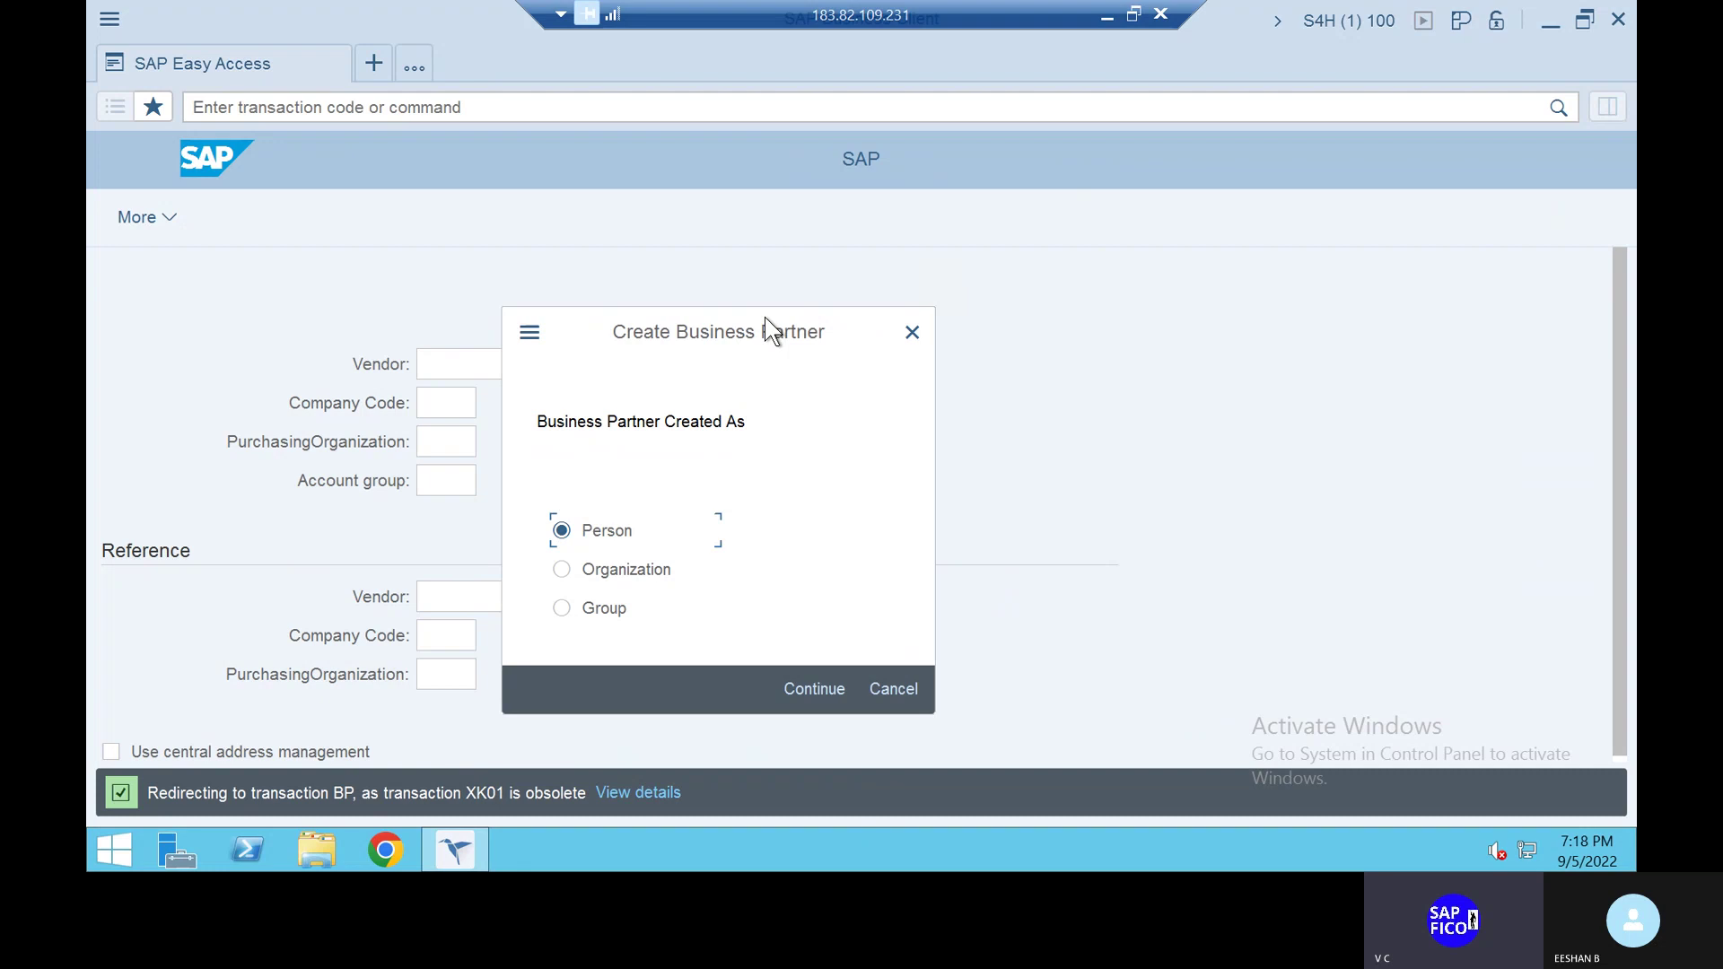
drag(765, 316, 861, 254)
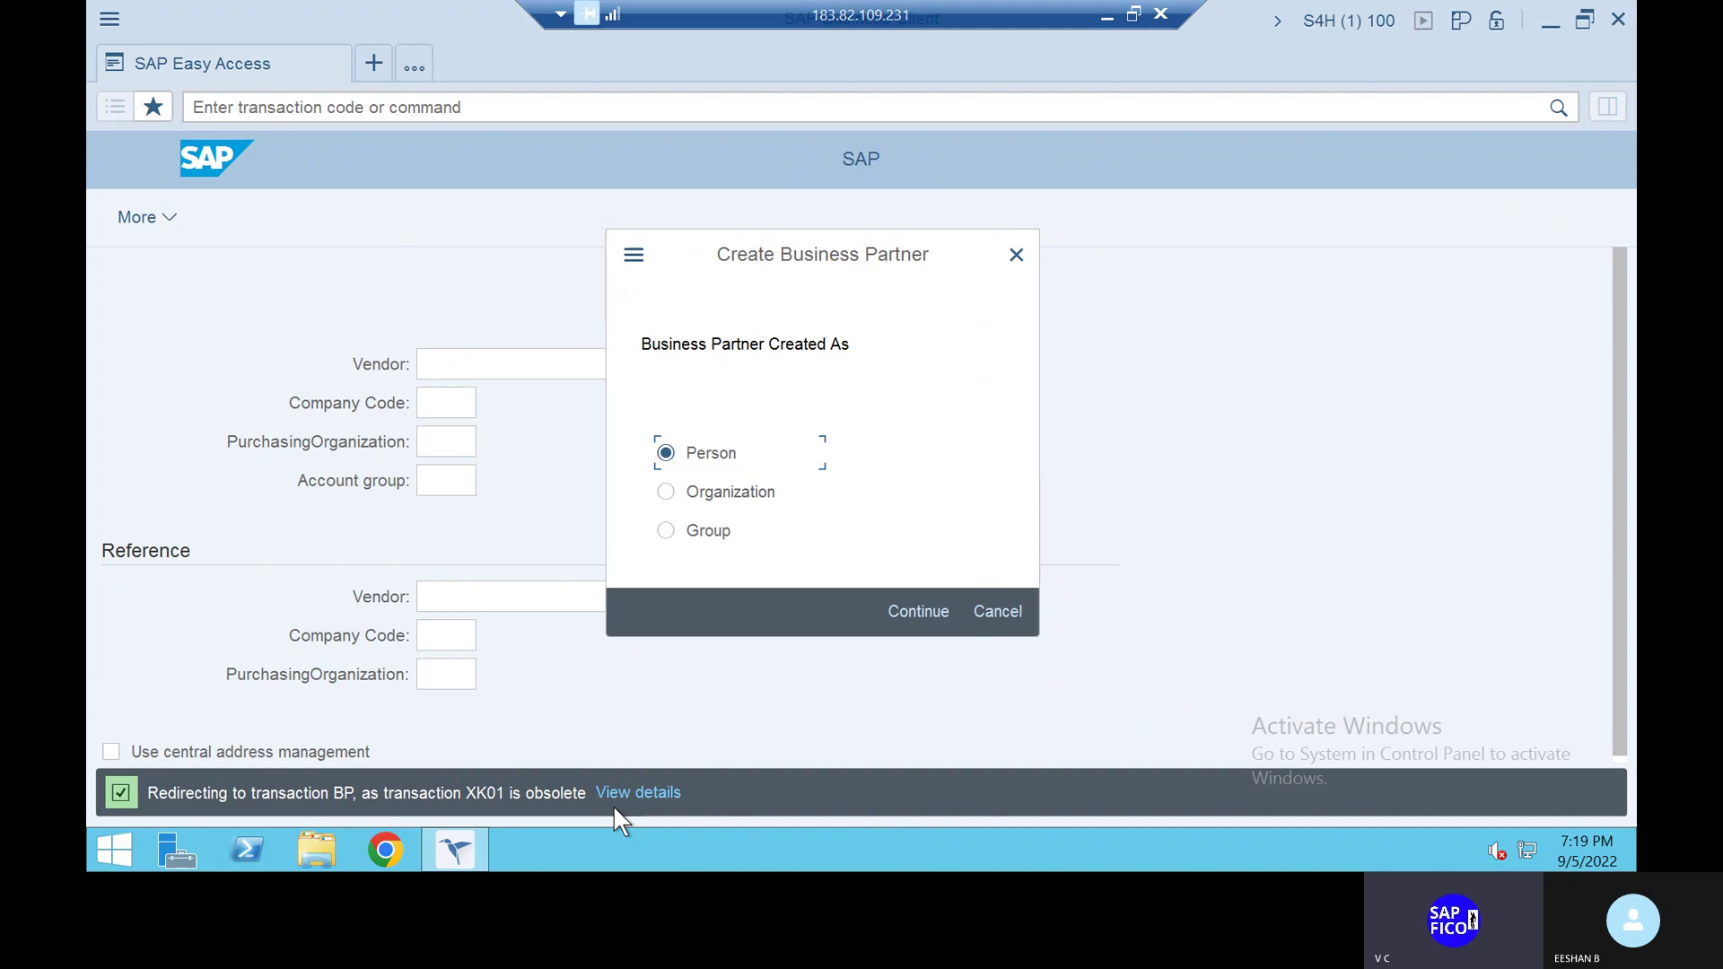
Cancel the Business Partner dialog and start the ABAP Editor with SE38
click(1005, 611)
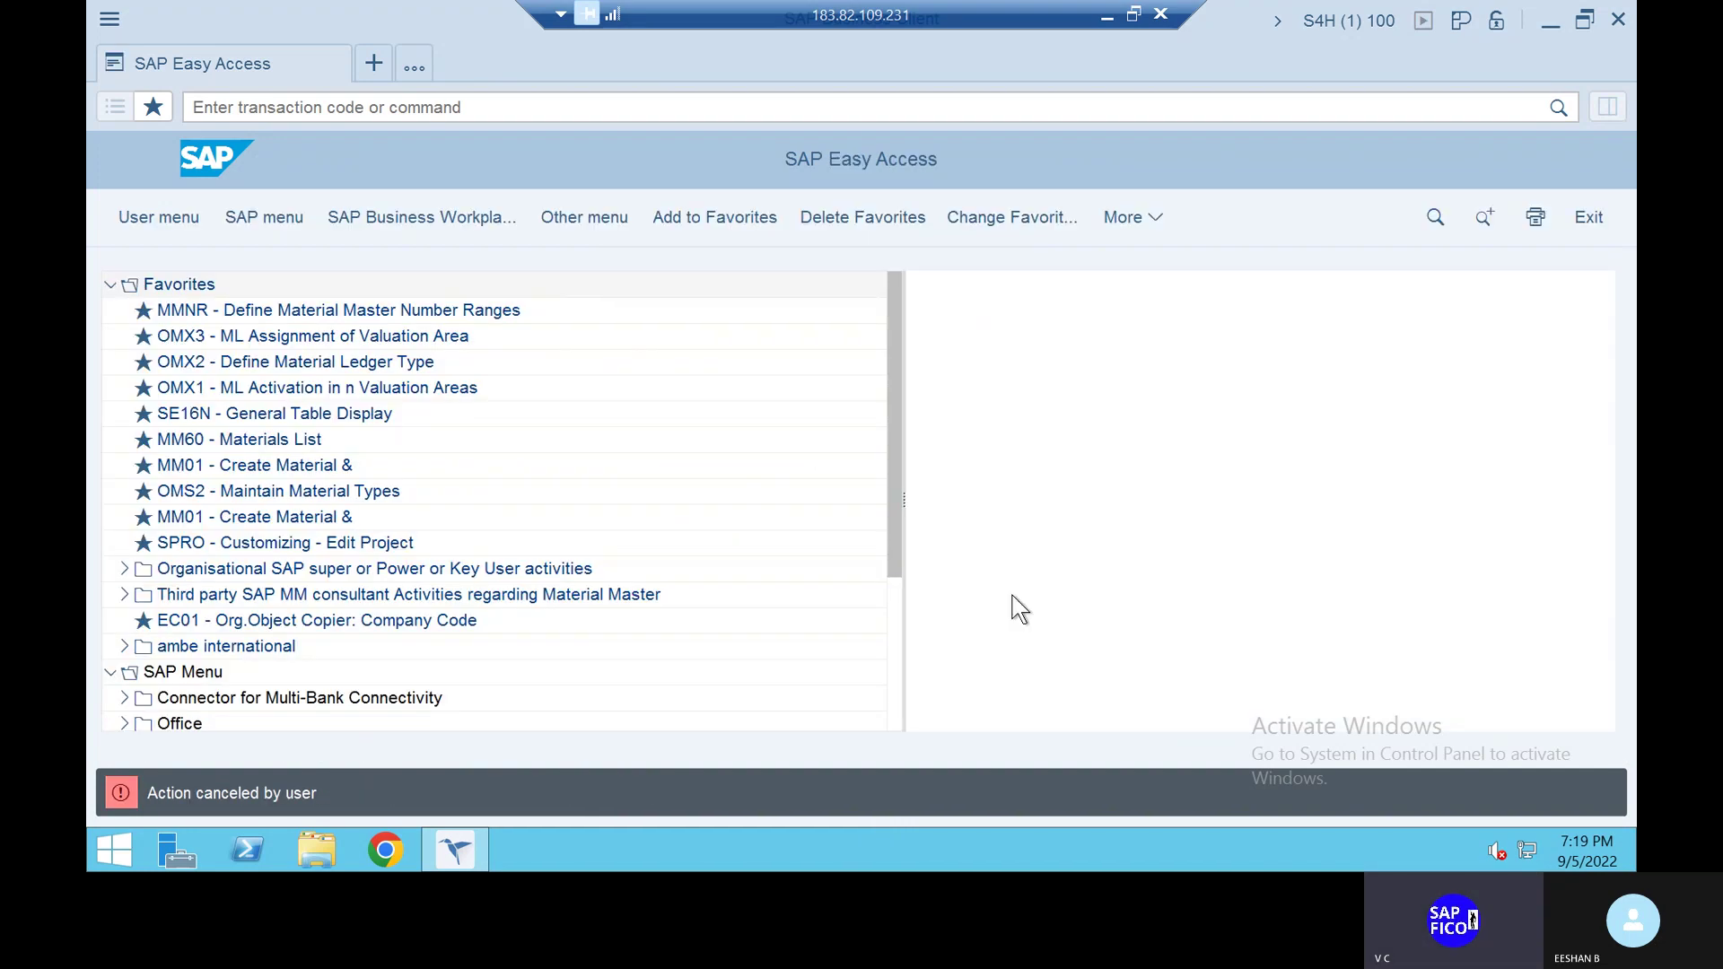
text(SE38)
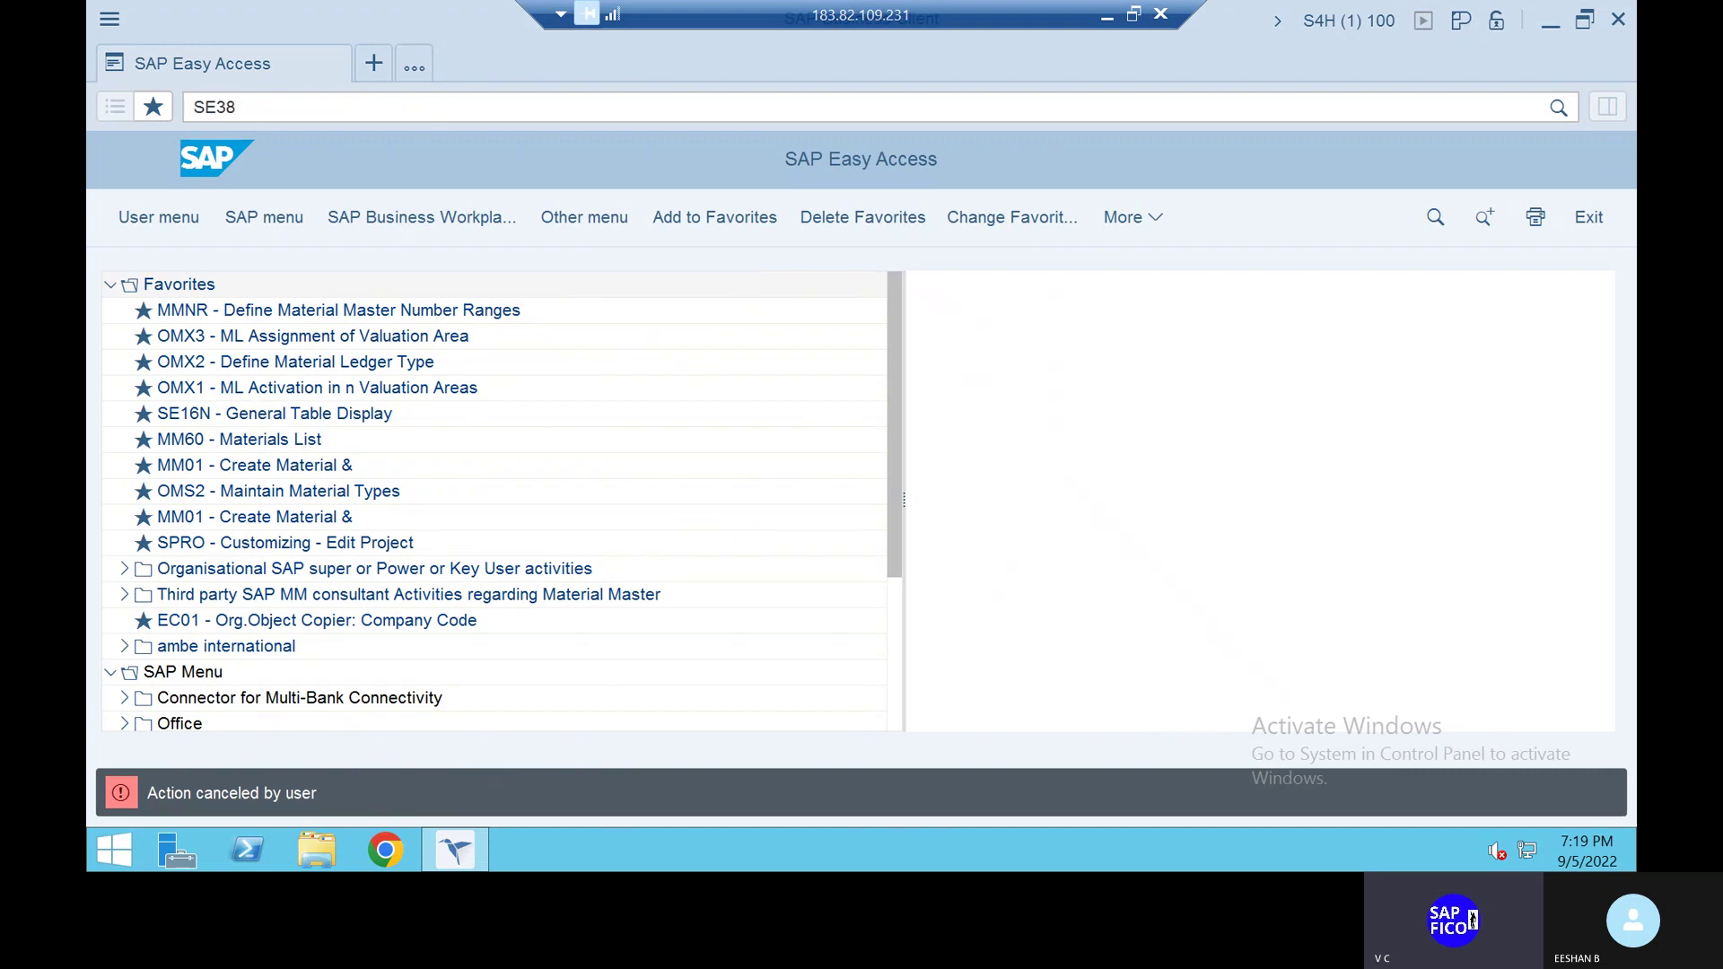
key(Return)
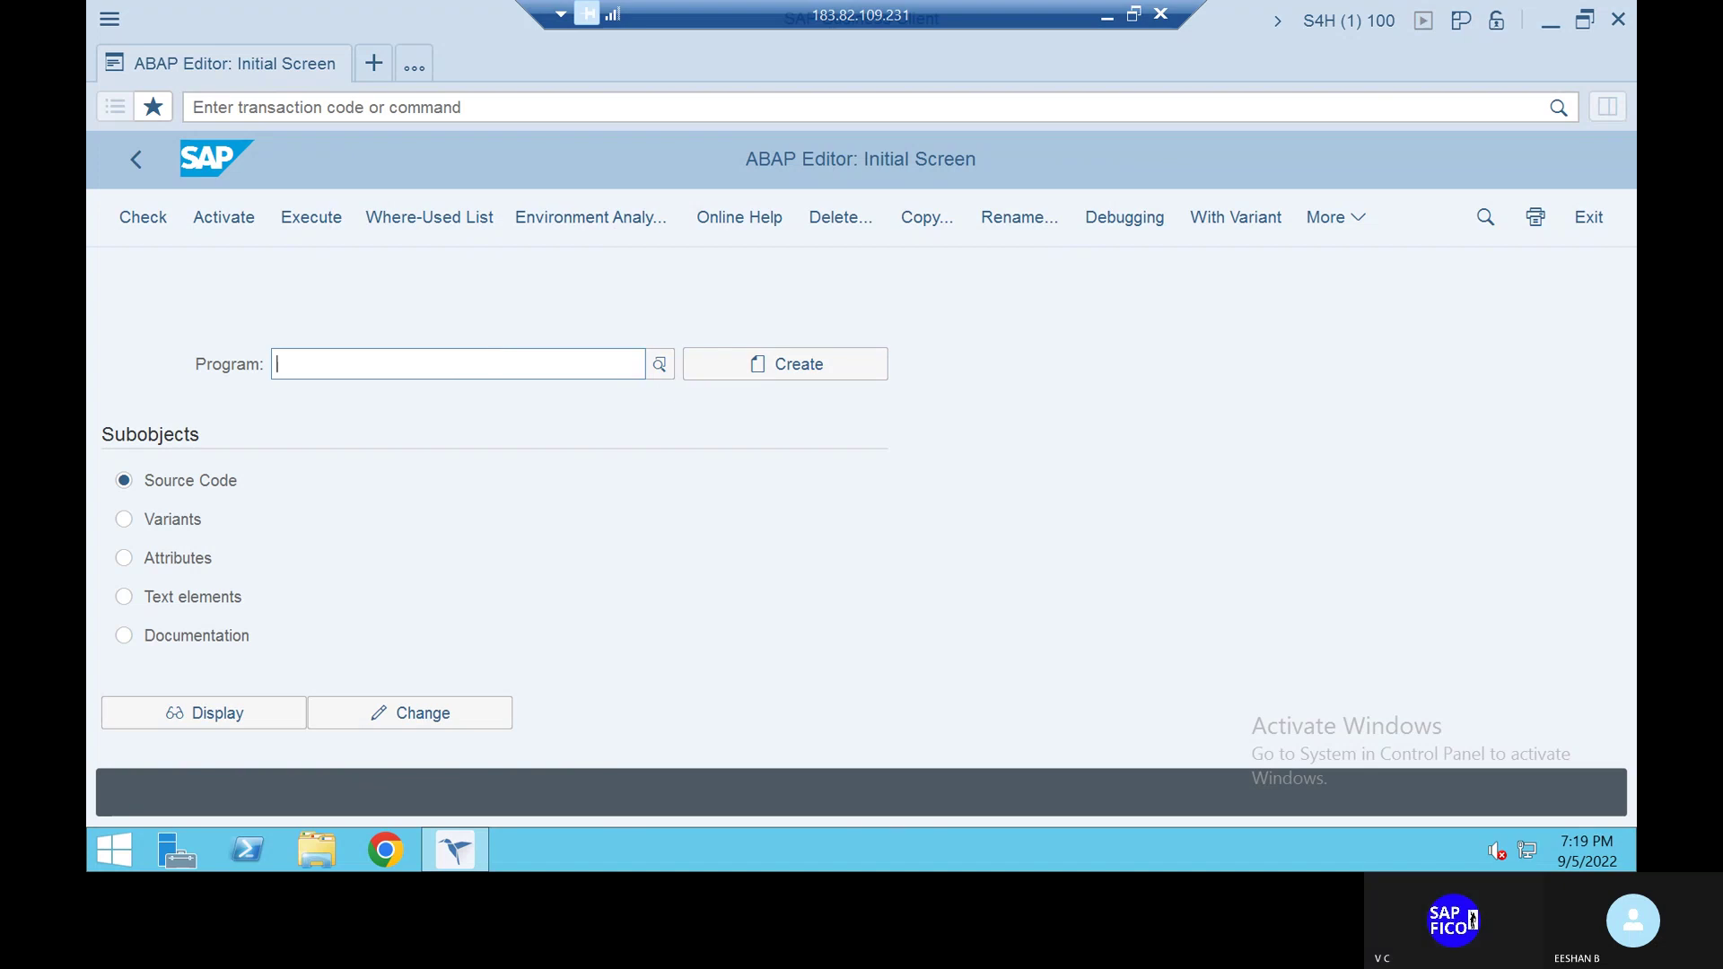
Enter PROFGEN_CORR as the program name in the ABAP Editor
text(PR)
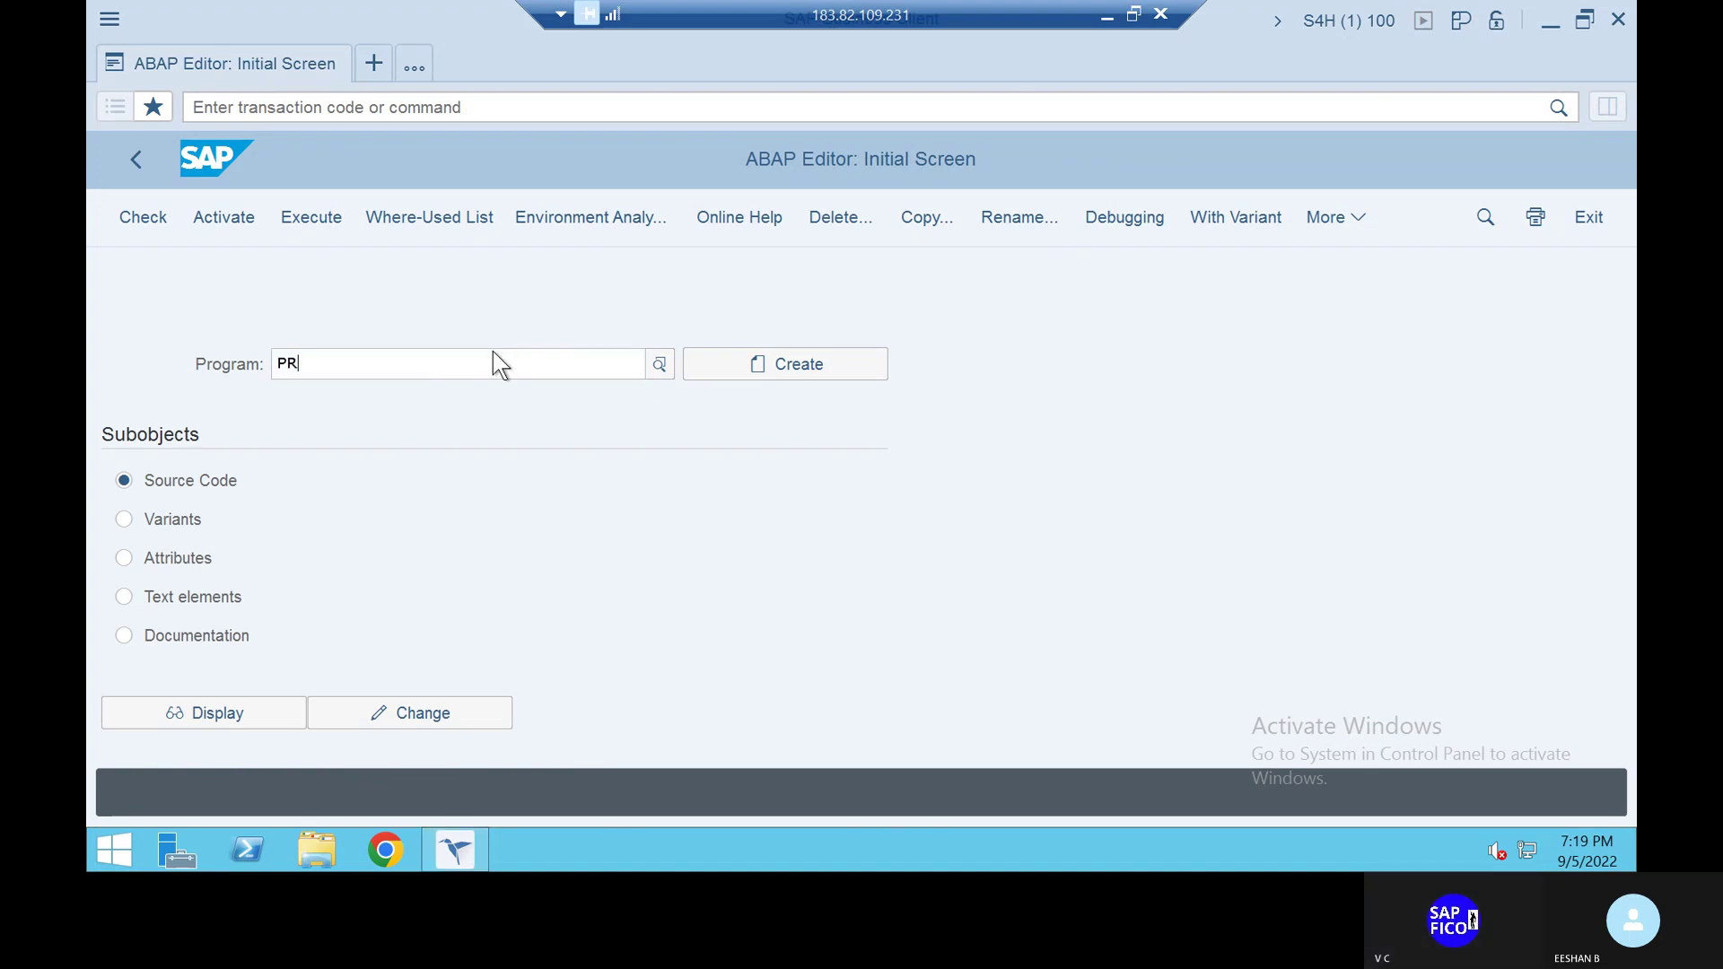
text(O)
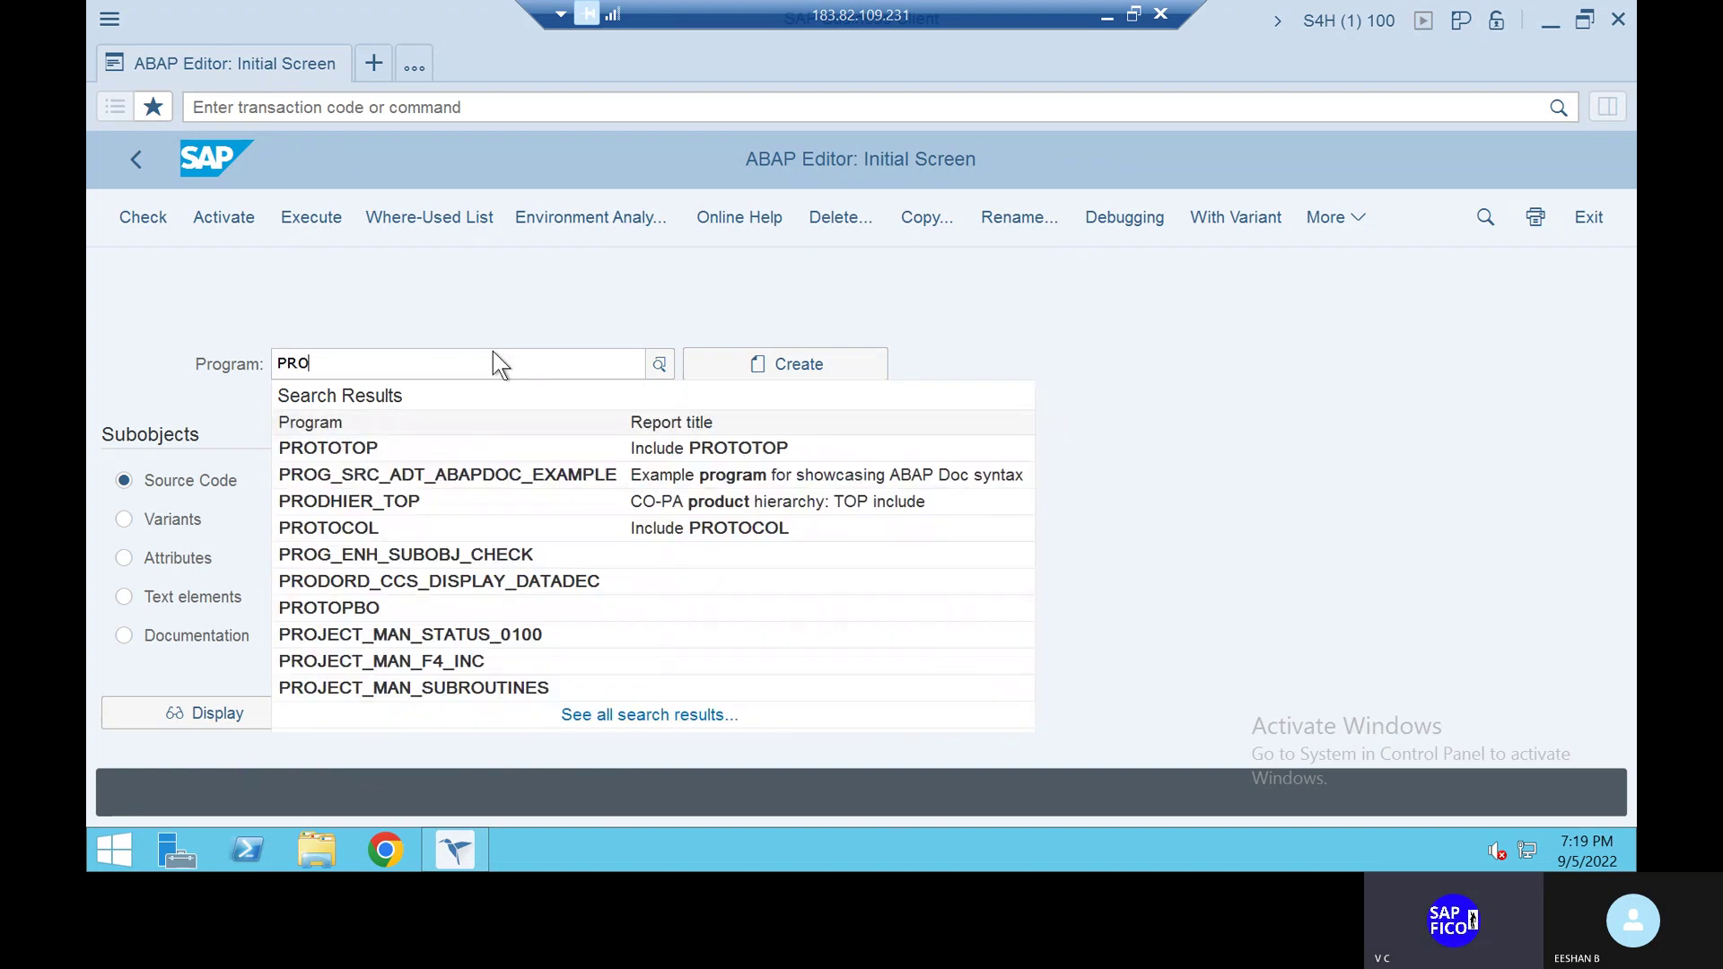
text(FGEN)
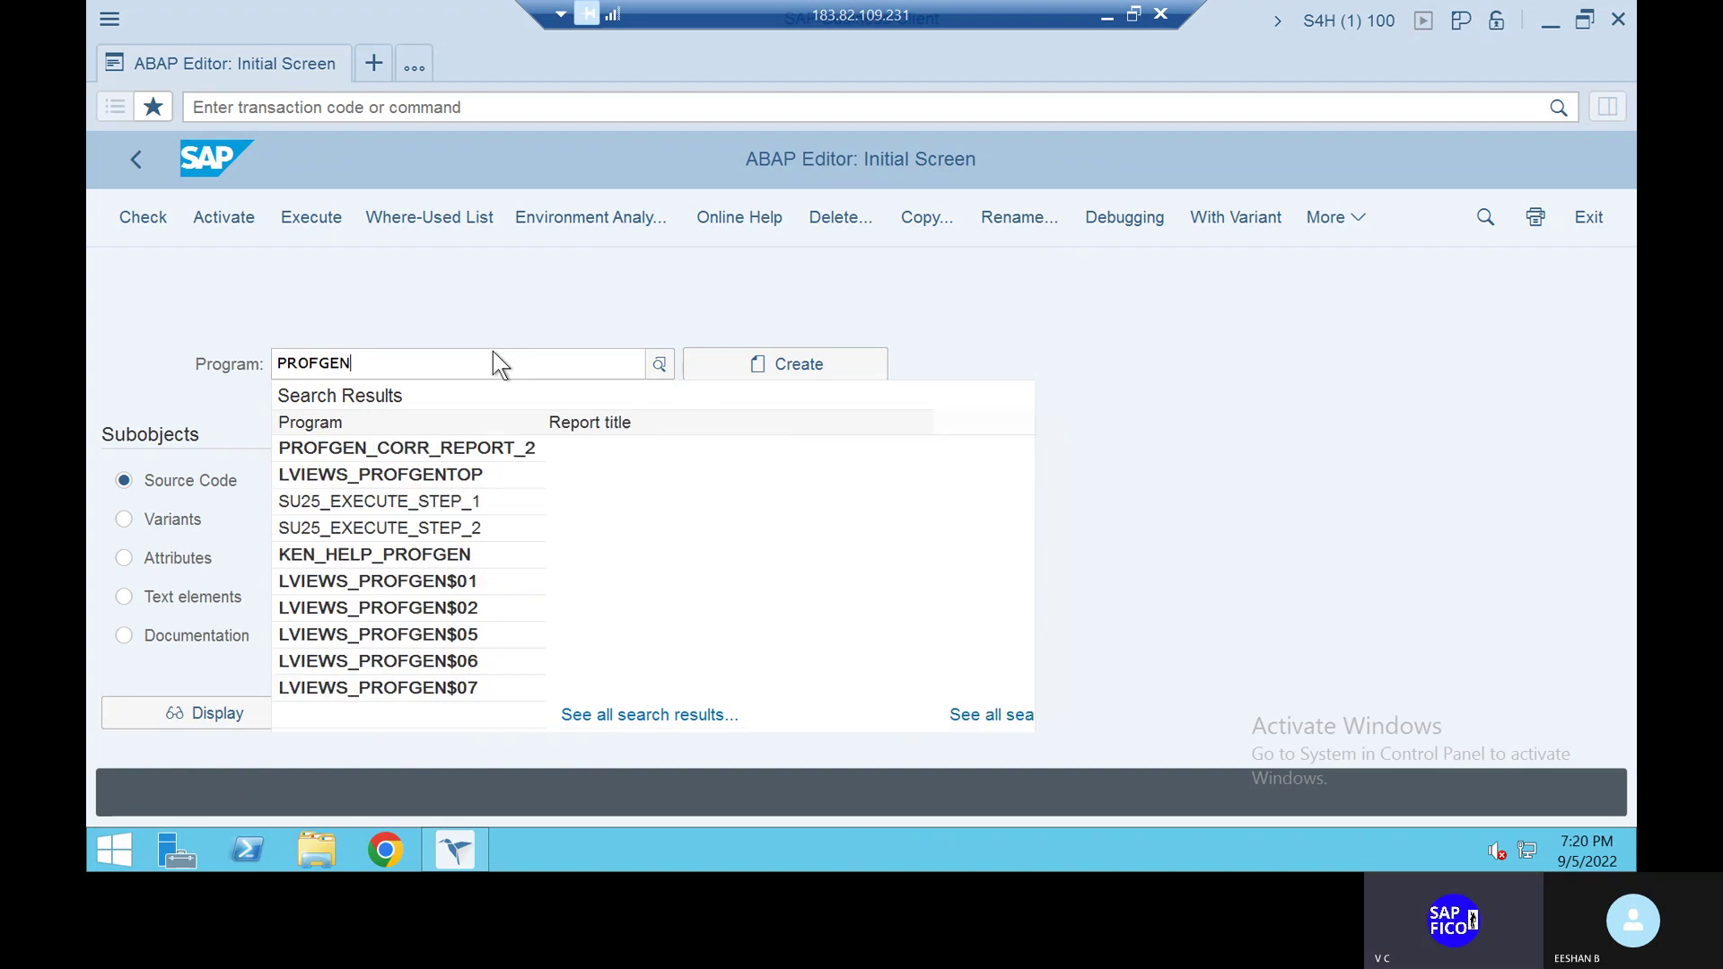
text(_CORR)
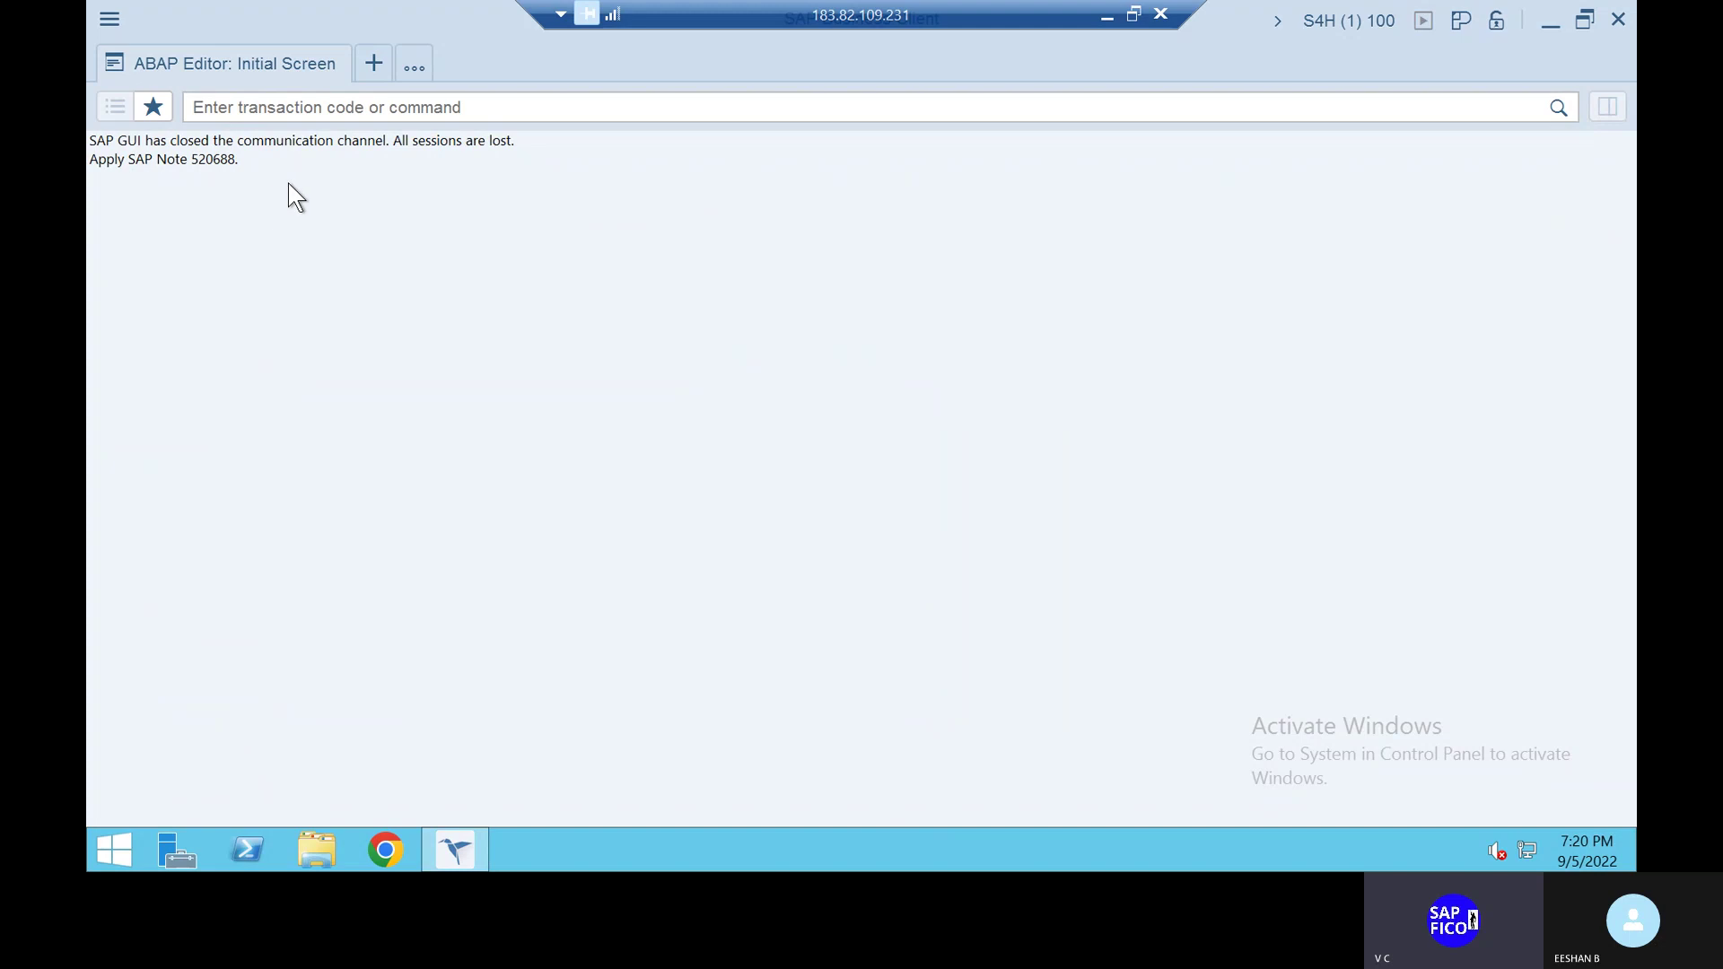
click(342, 108)
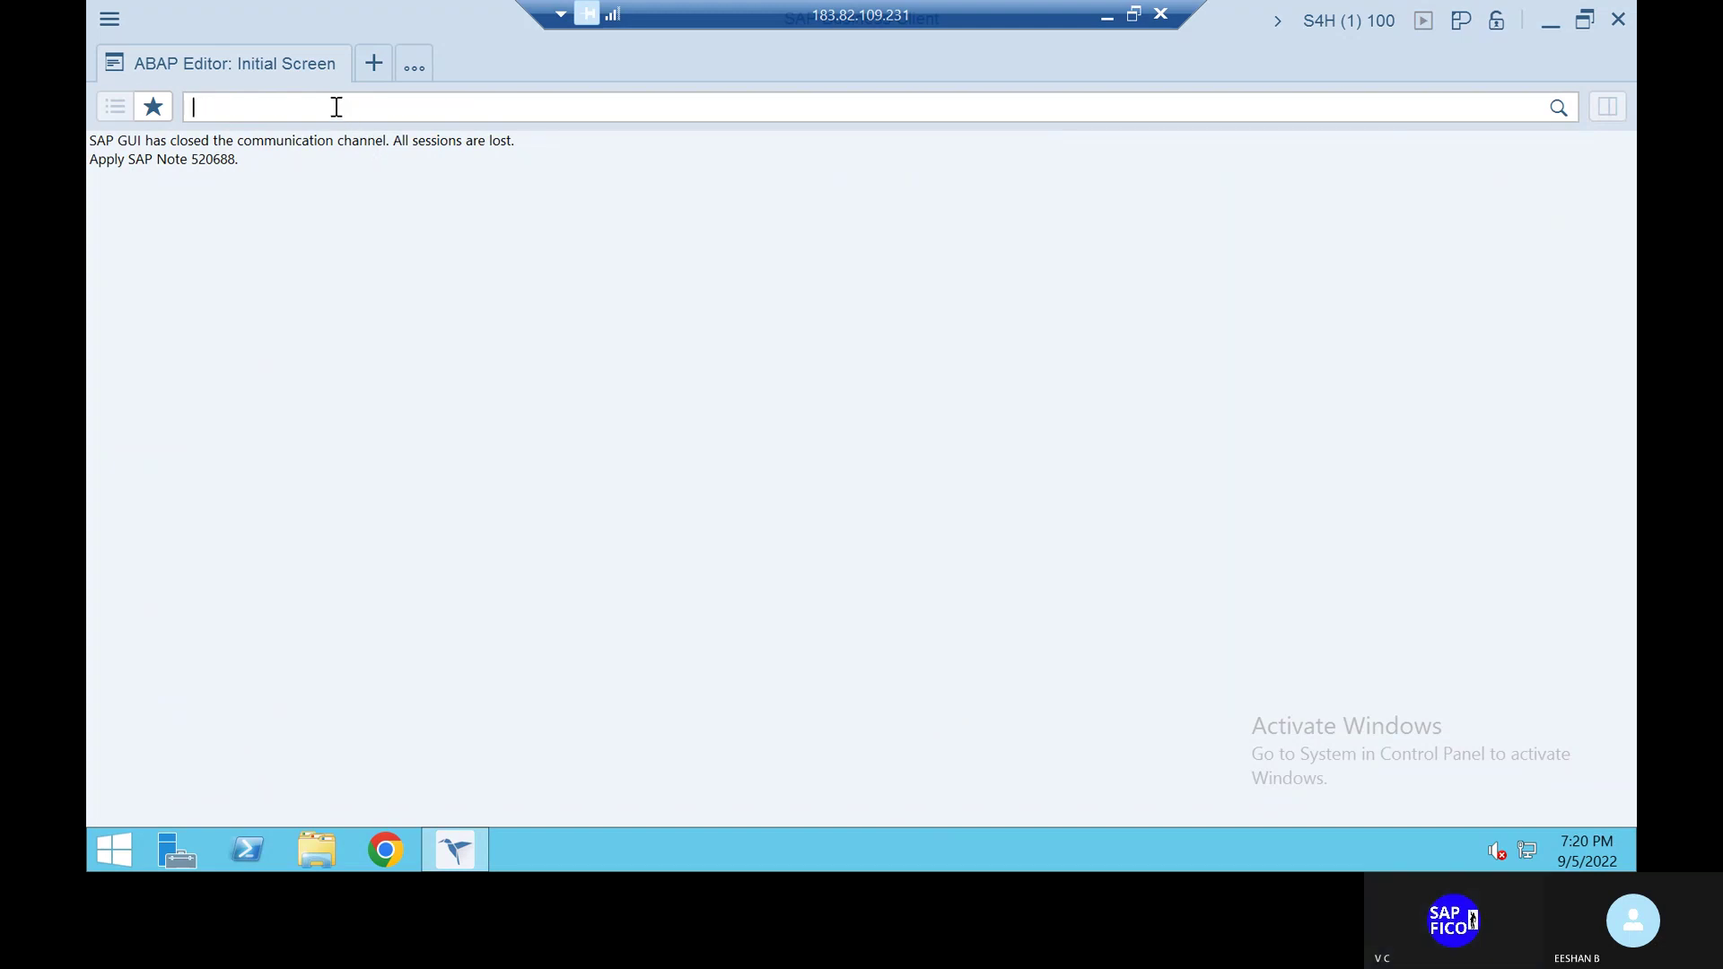
text(/N)
key(Return)
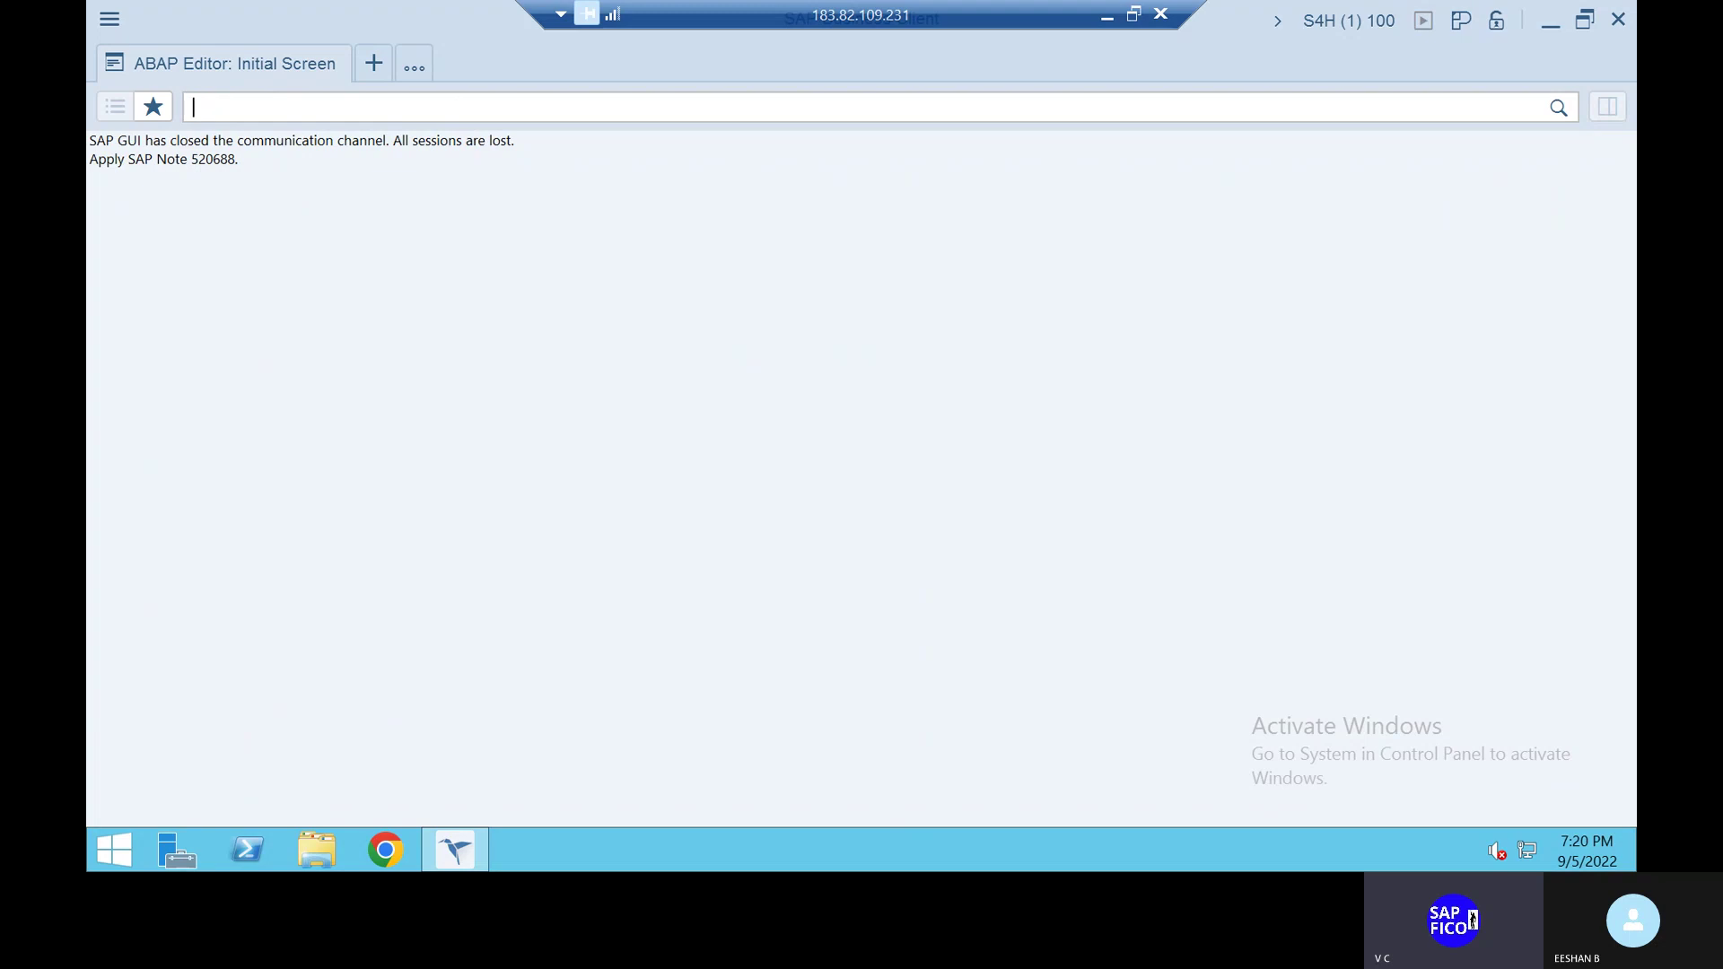
text(/N)
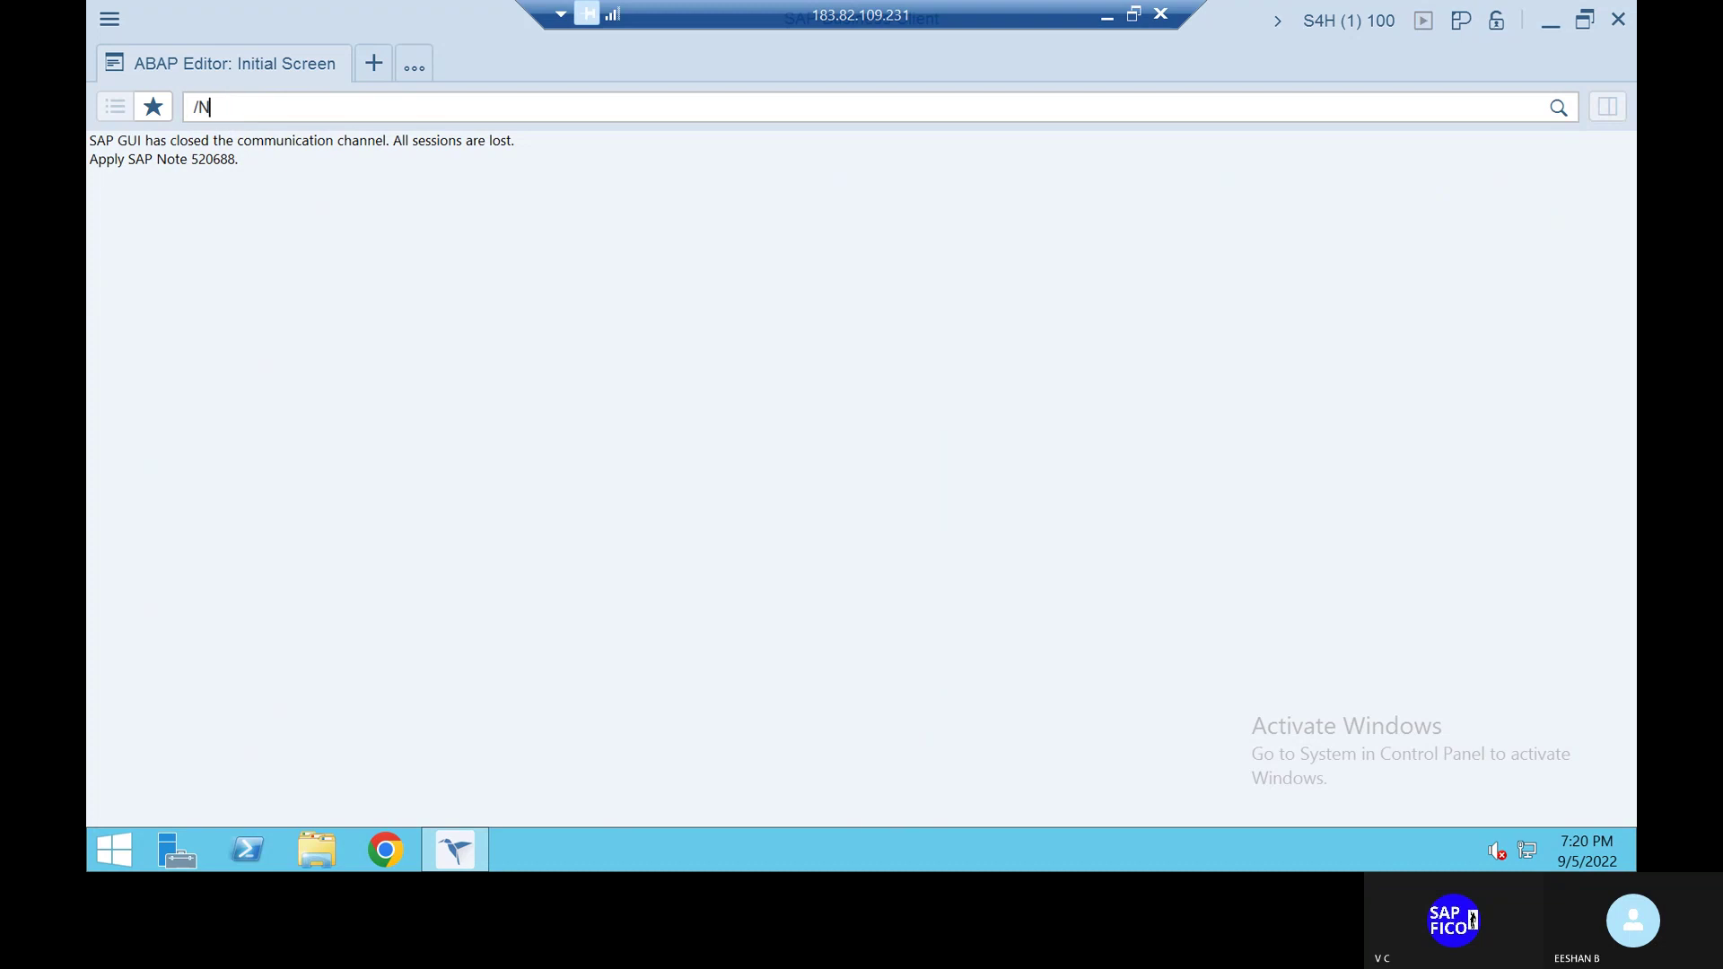
key(BackSpace)
key(BackSpace)
text(/NSE38)
key(Return)
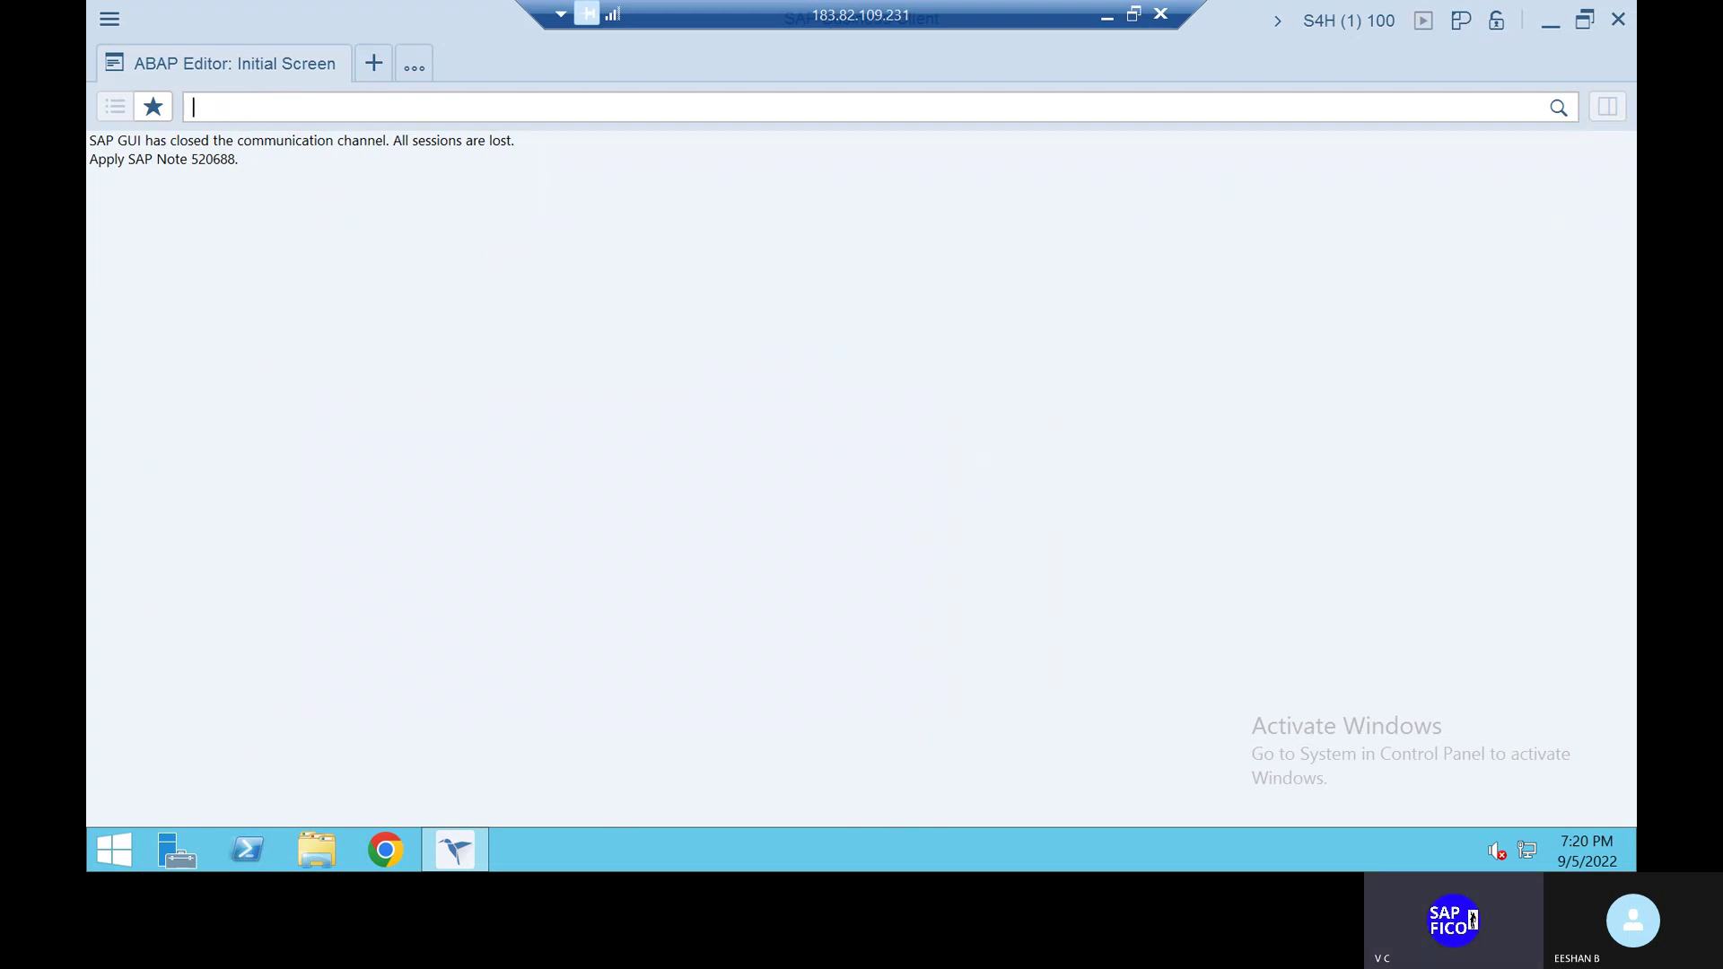
text(/N)
key(Return)
text(/)
Open a new session next to the ABAP Editor and enter /N in its command field
click(372, 72)
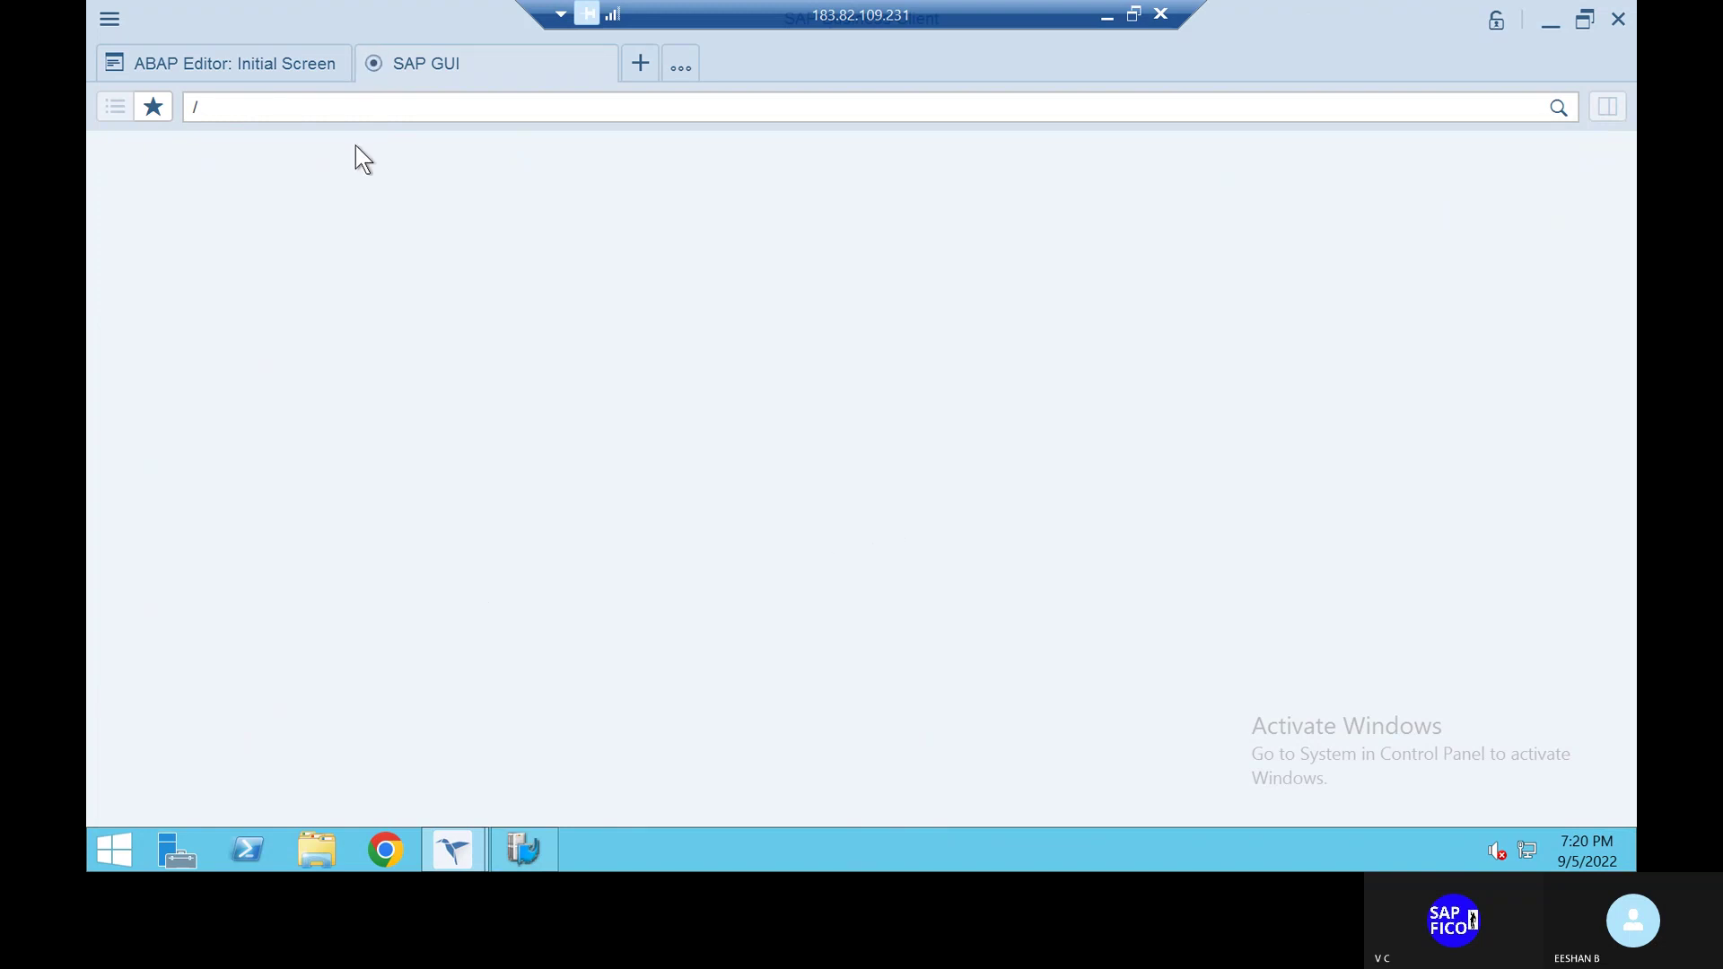
click(309, 114)
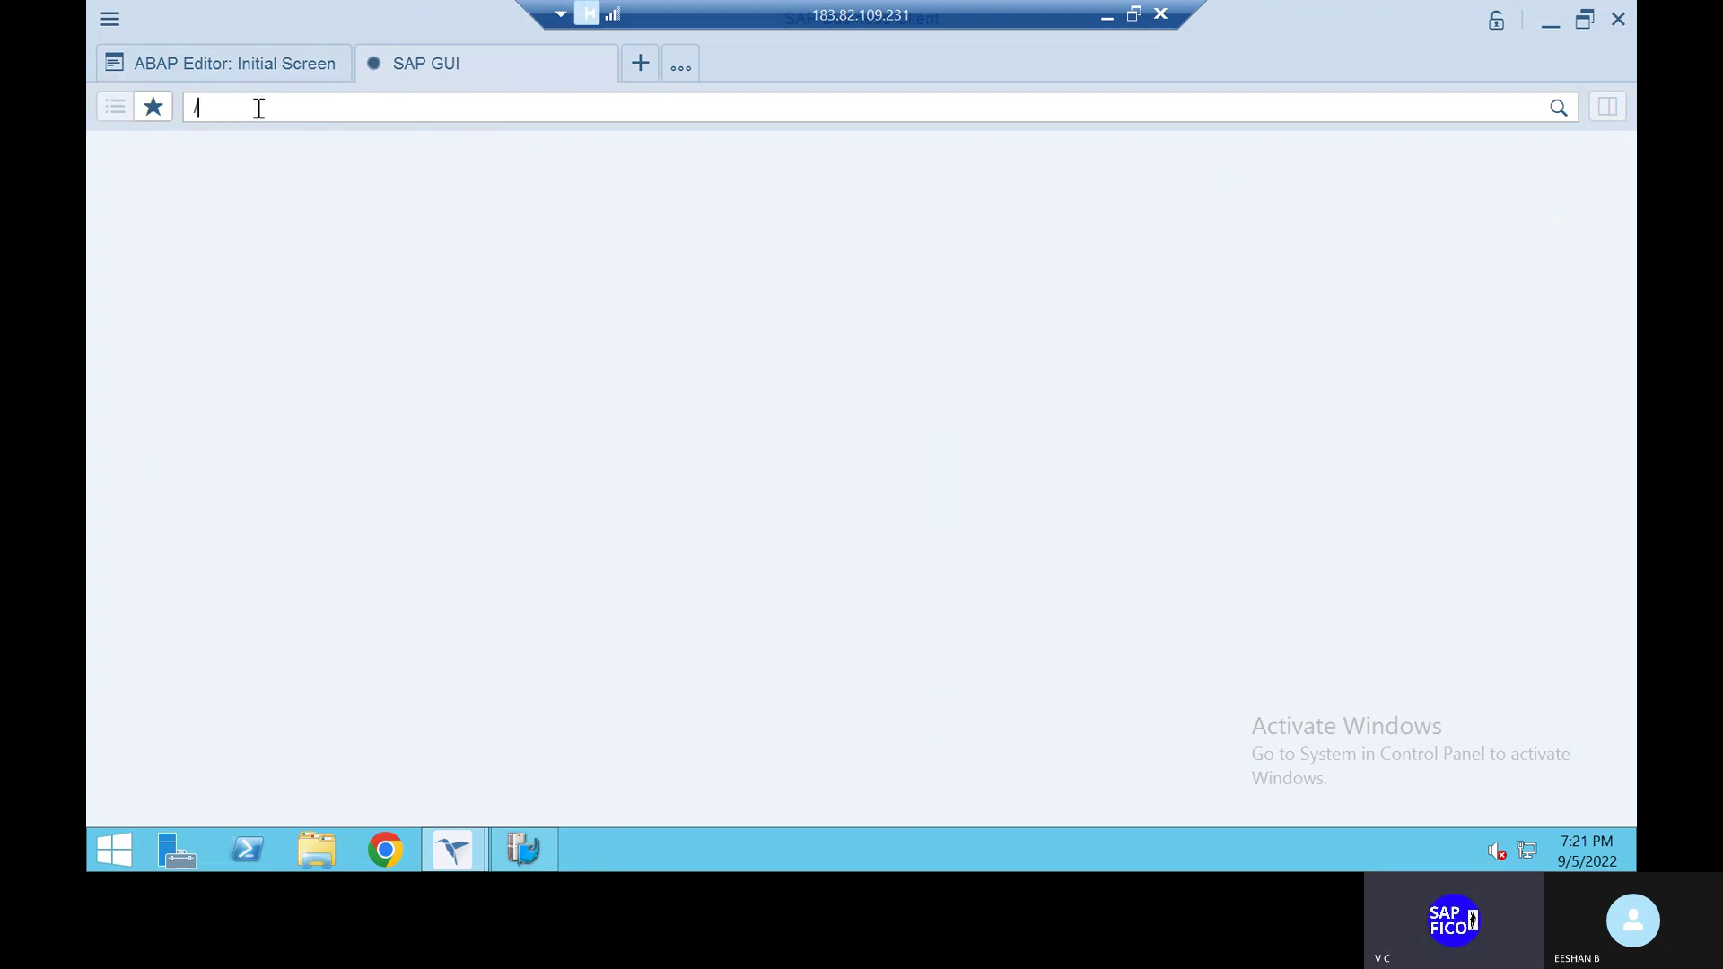
key(BackSpace)
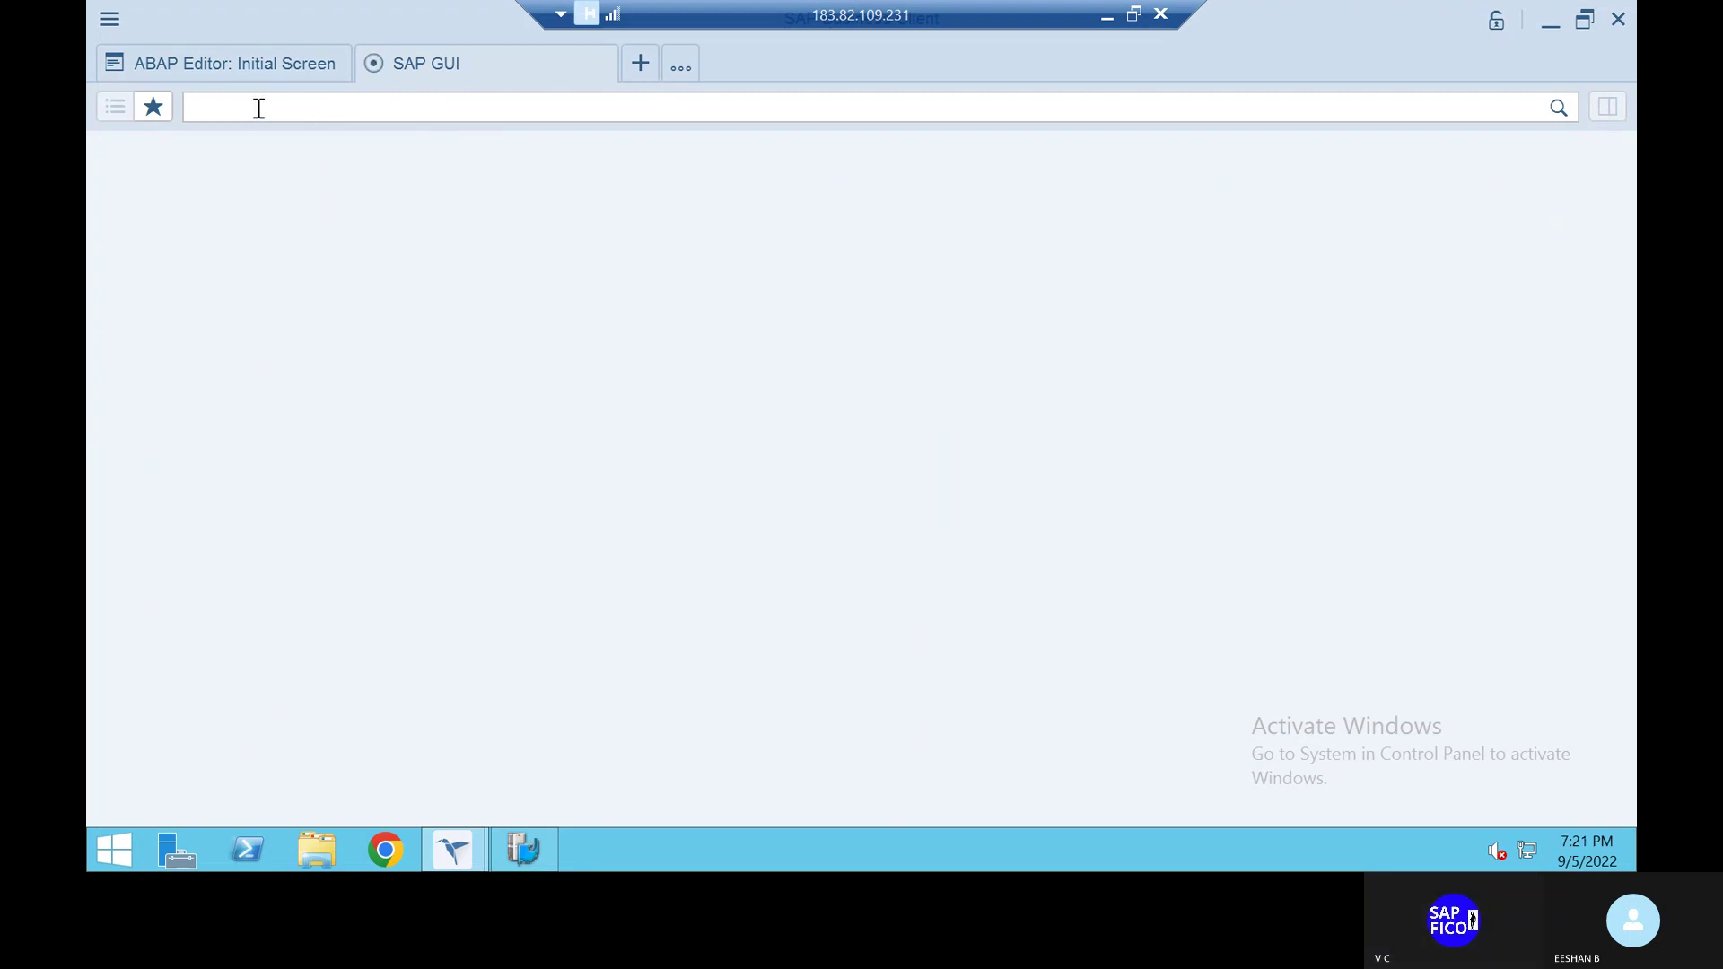
text(/N)
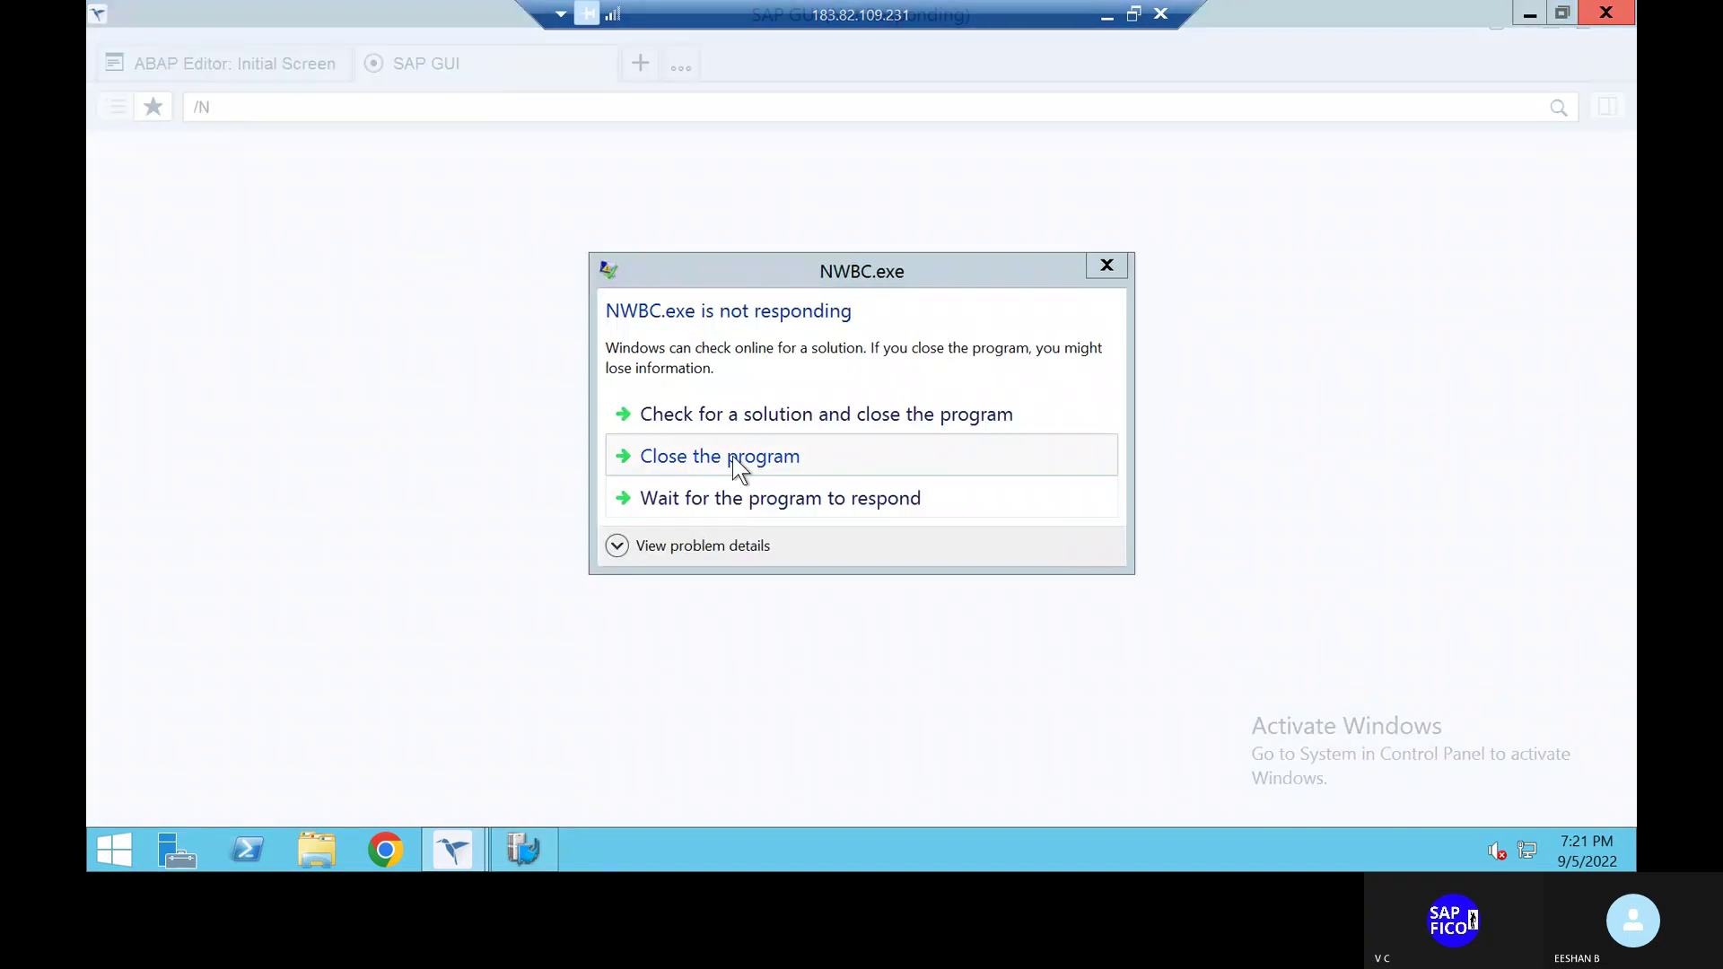
Close the unresponsive NWBC.exe program
click(738, 467)
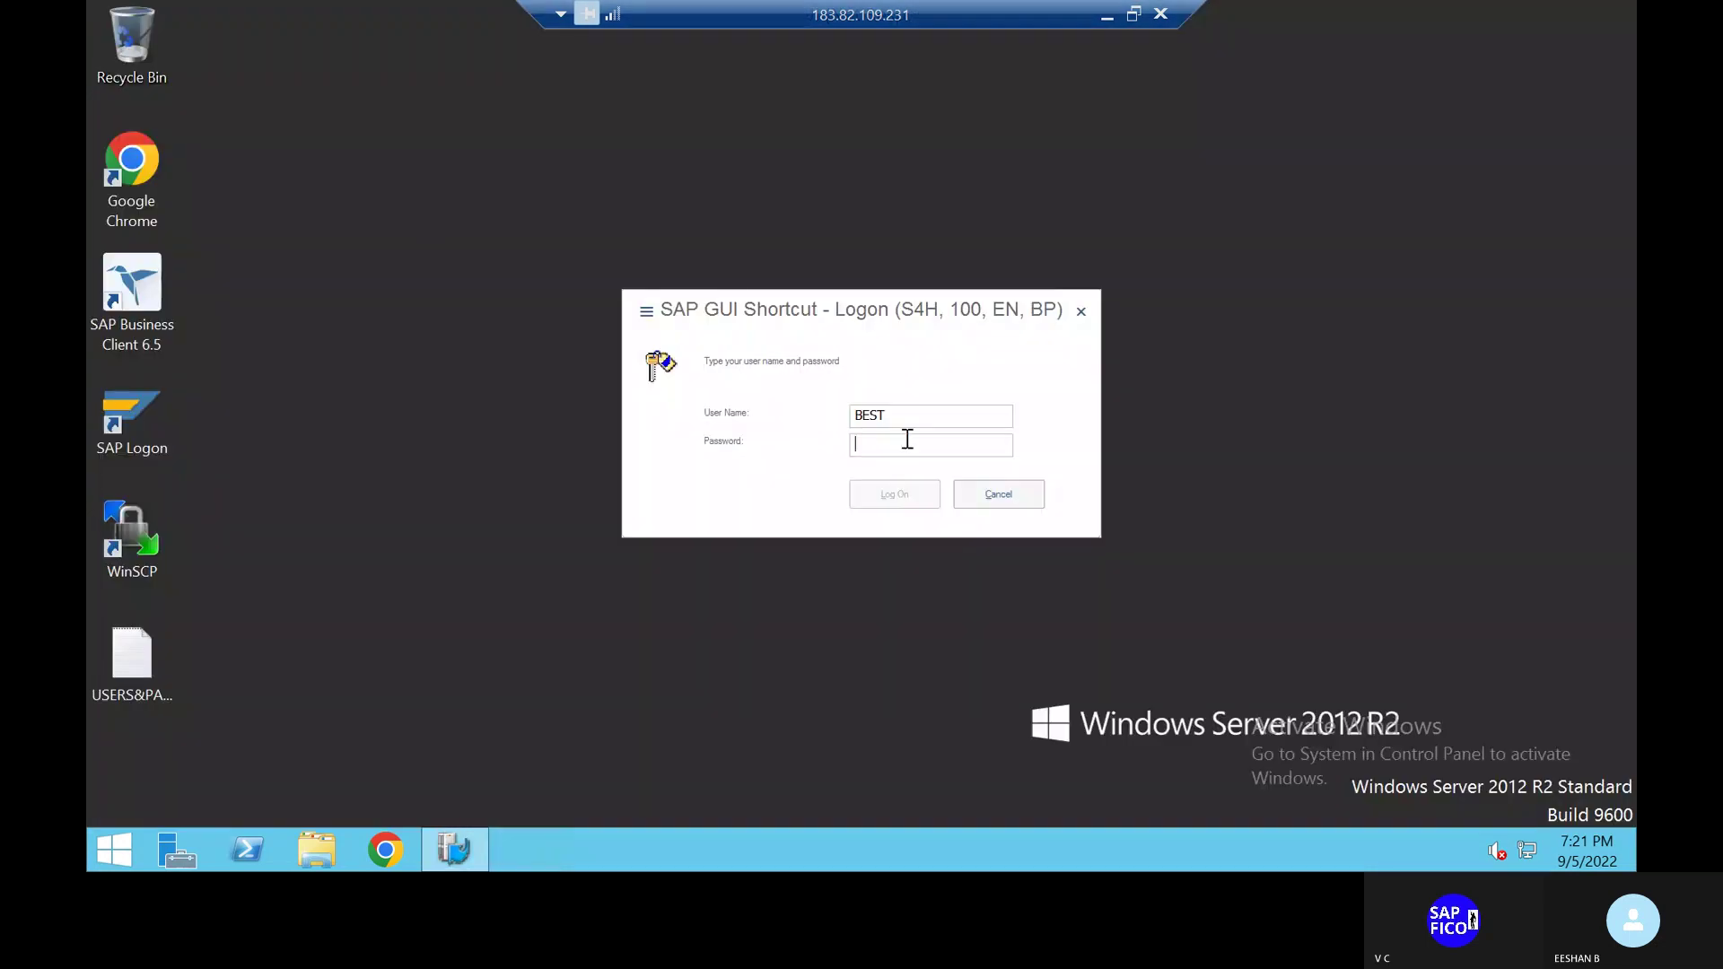
Enter the account password and log on to S4H client 100, re-entering it once
text(welc••••••)
click(895, 496)
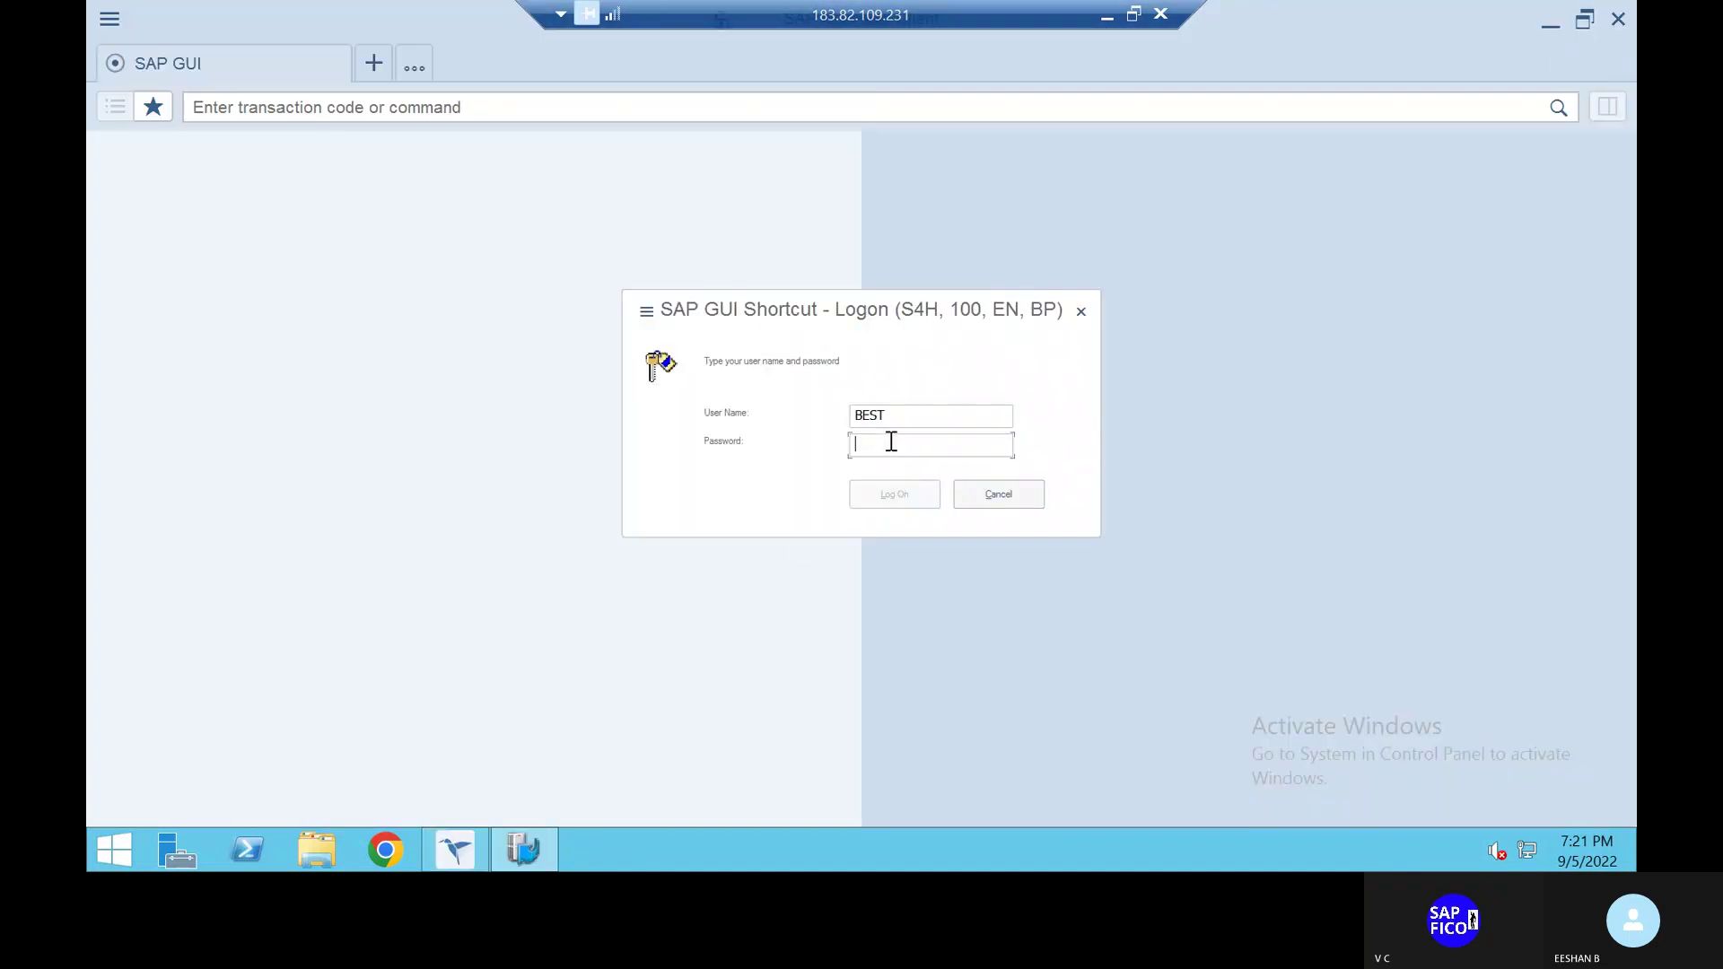
text(**********)
click(904, 503)
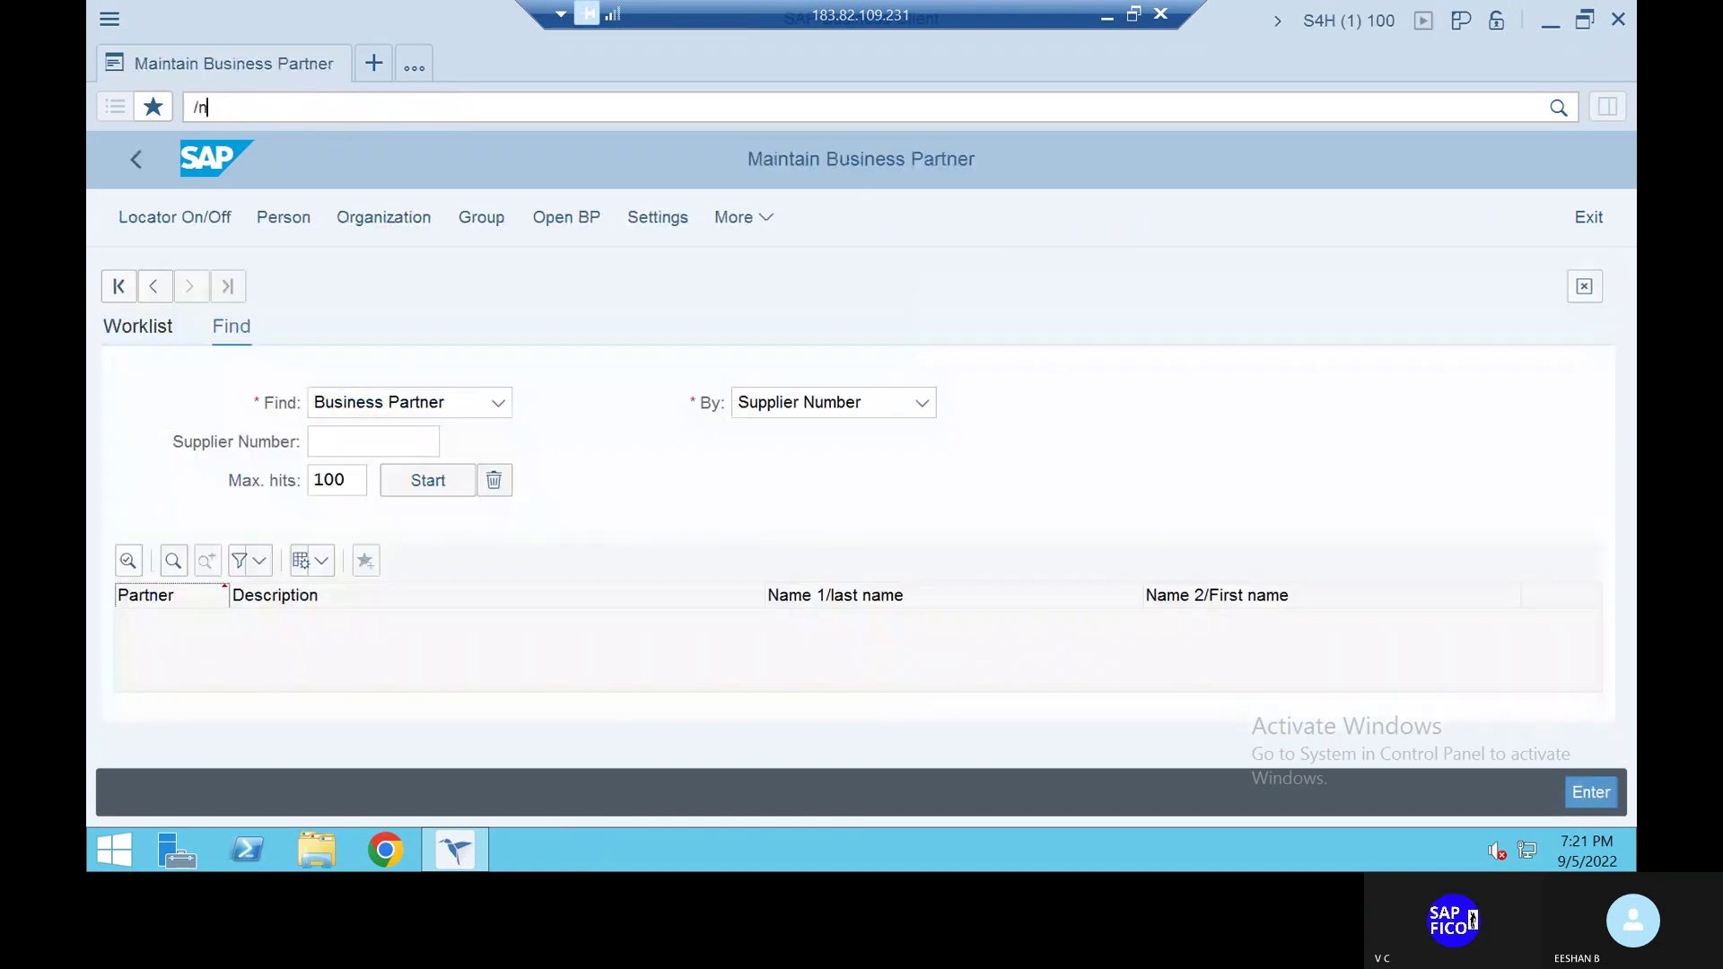
Reopen the ABAP Editor with SE38, select its empty Program field, then switch to Skype
key(Return)
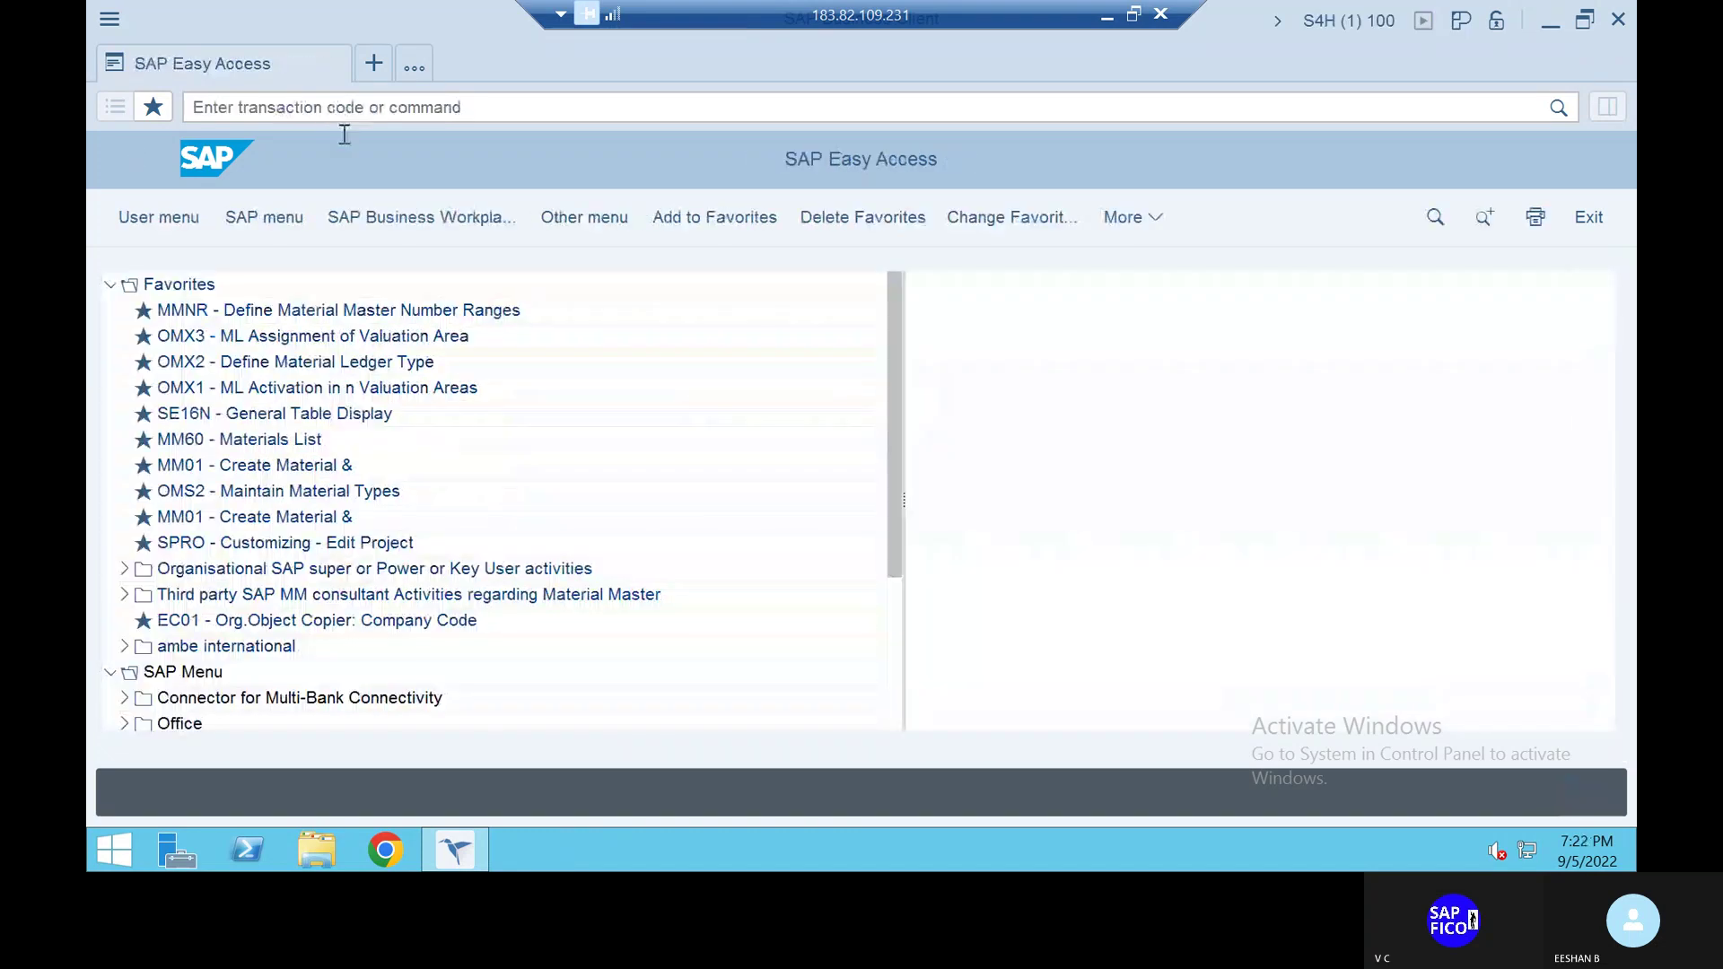
click(329, 109)
text(se78)
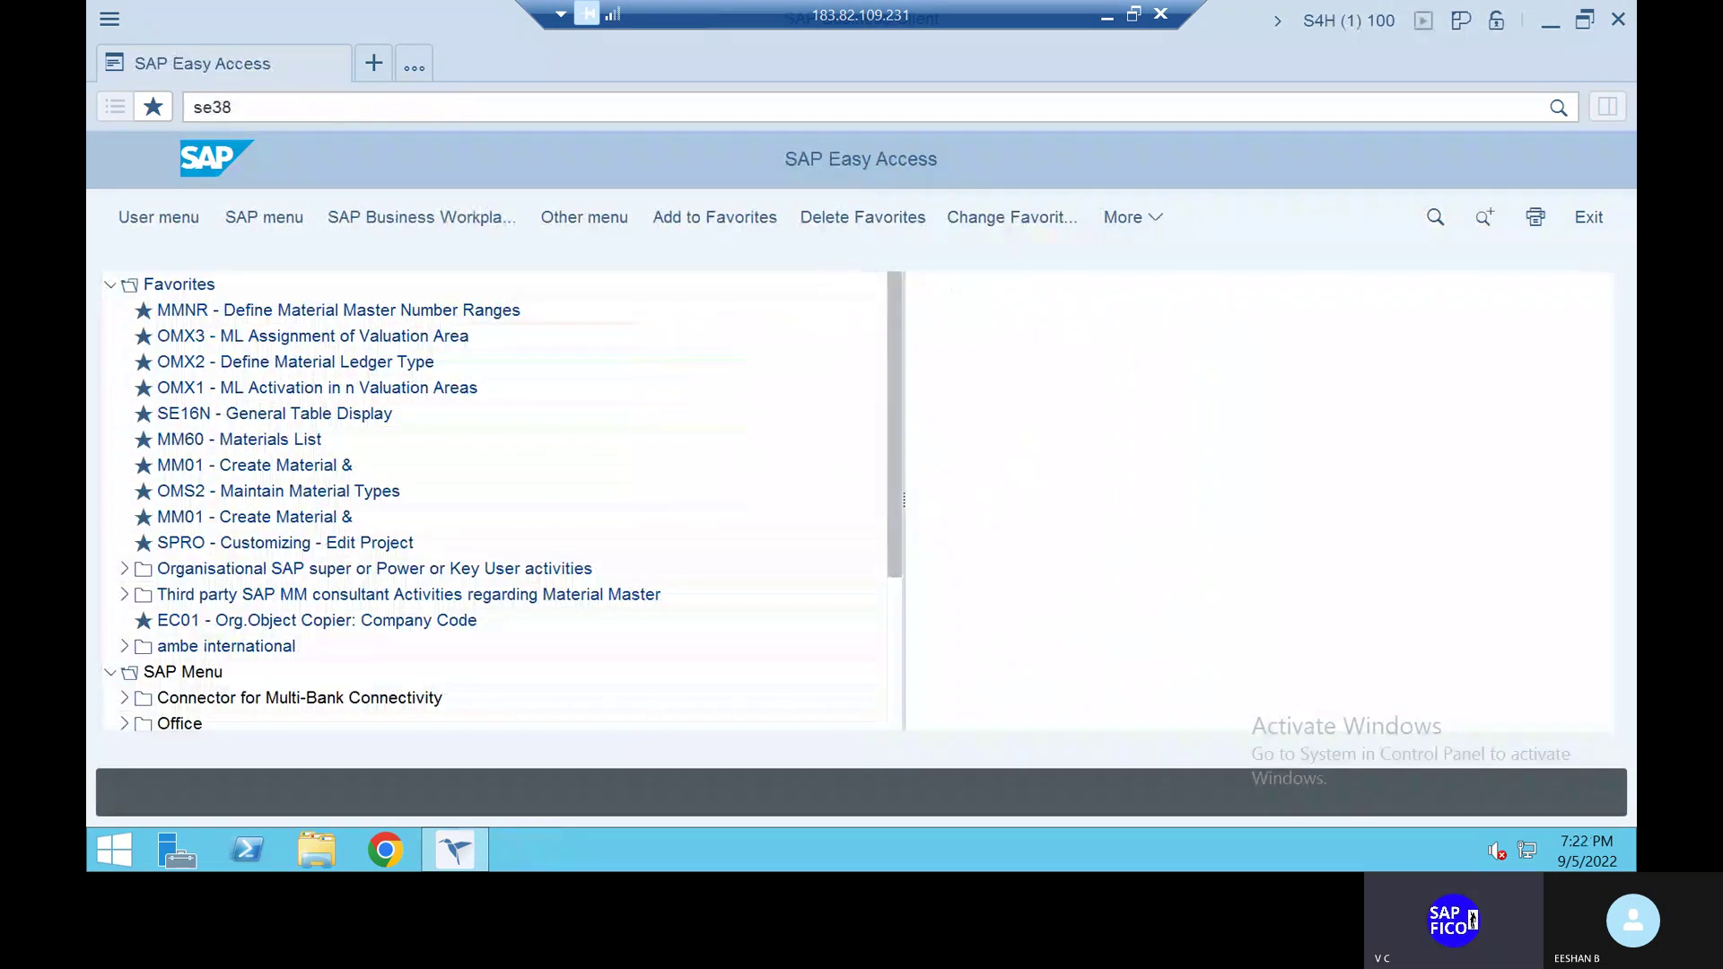
key(BackSpace)
key(BackSpace)
key(BackSpace)
key(BackSpace)
text(SE38)
key(Return)
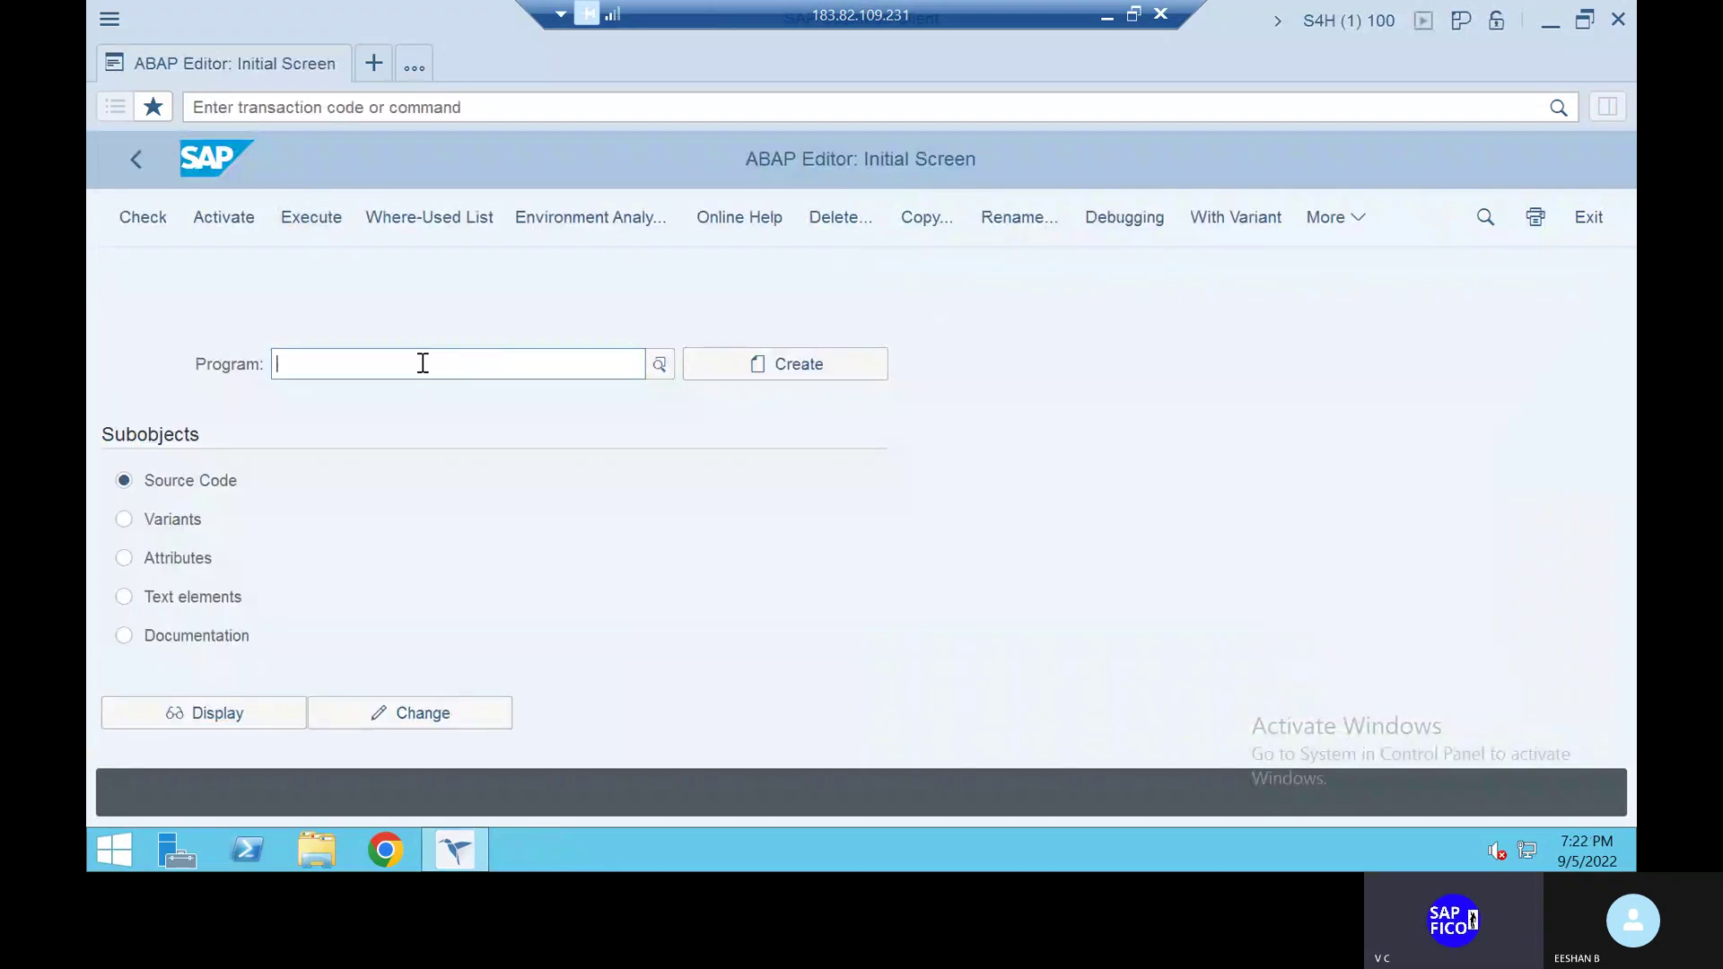
click(423, 364)
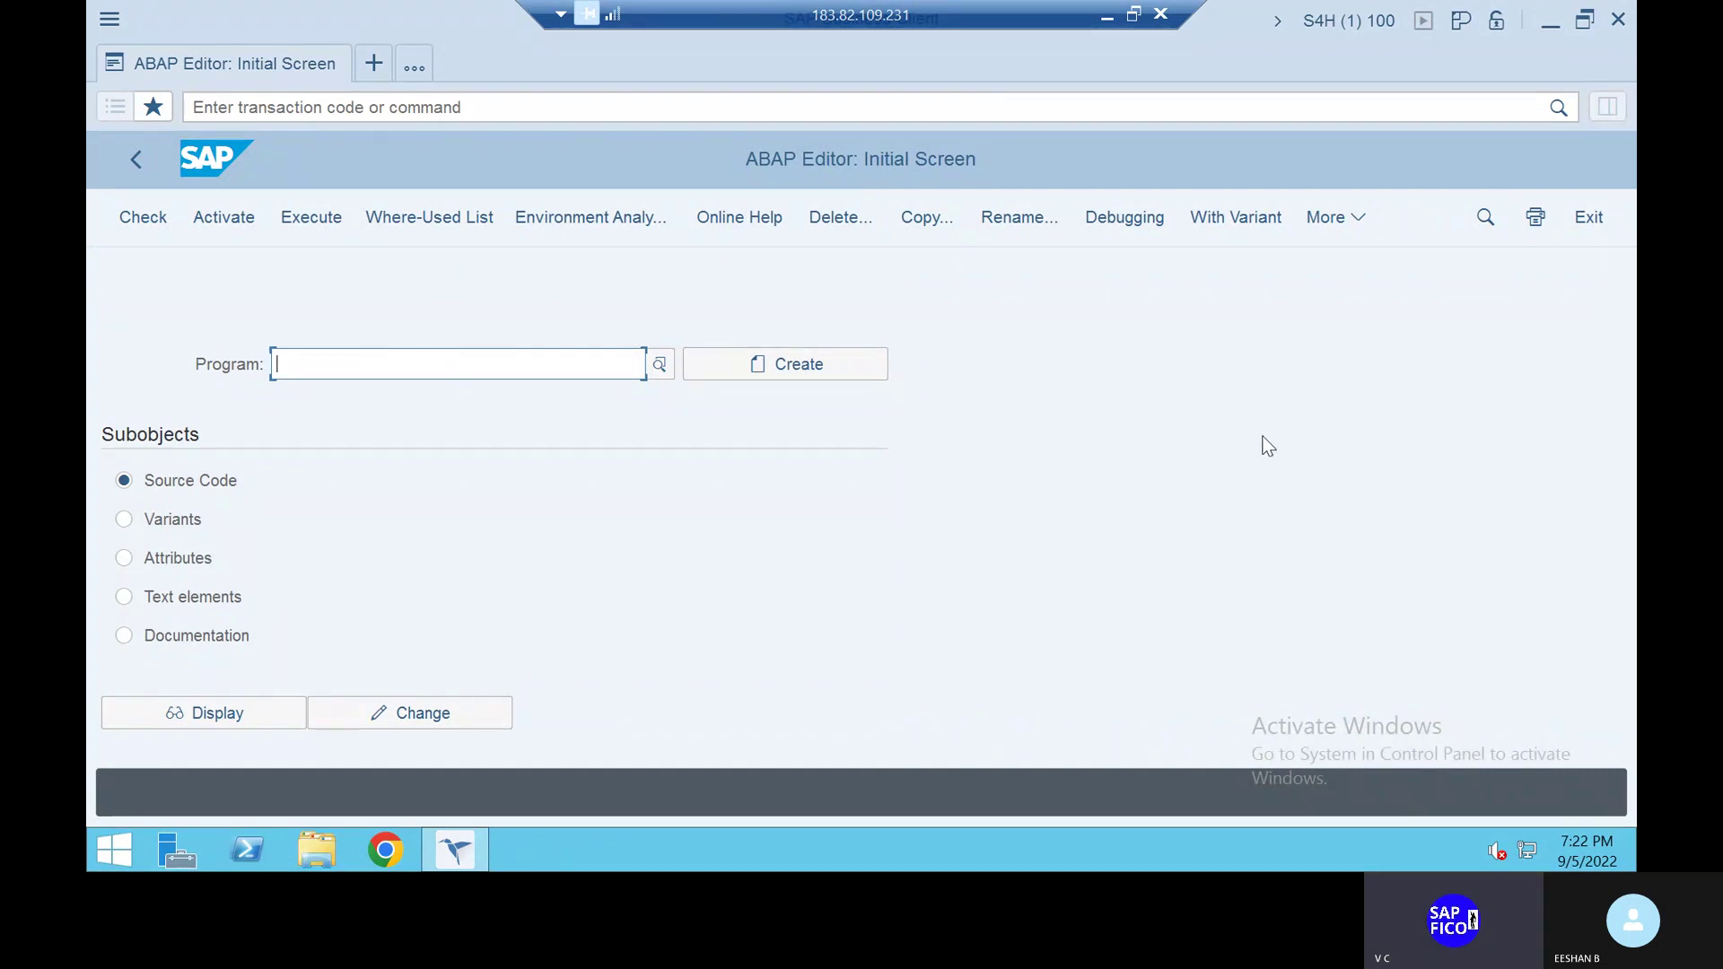
key(alt+Tab)
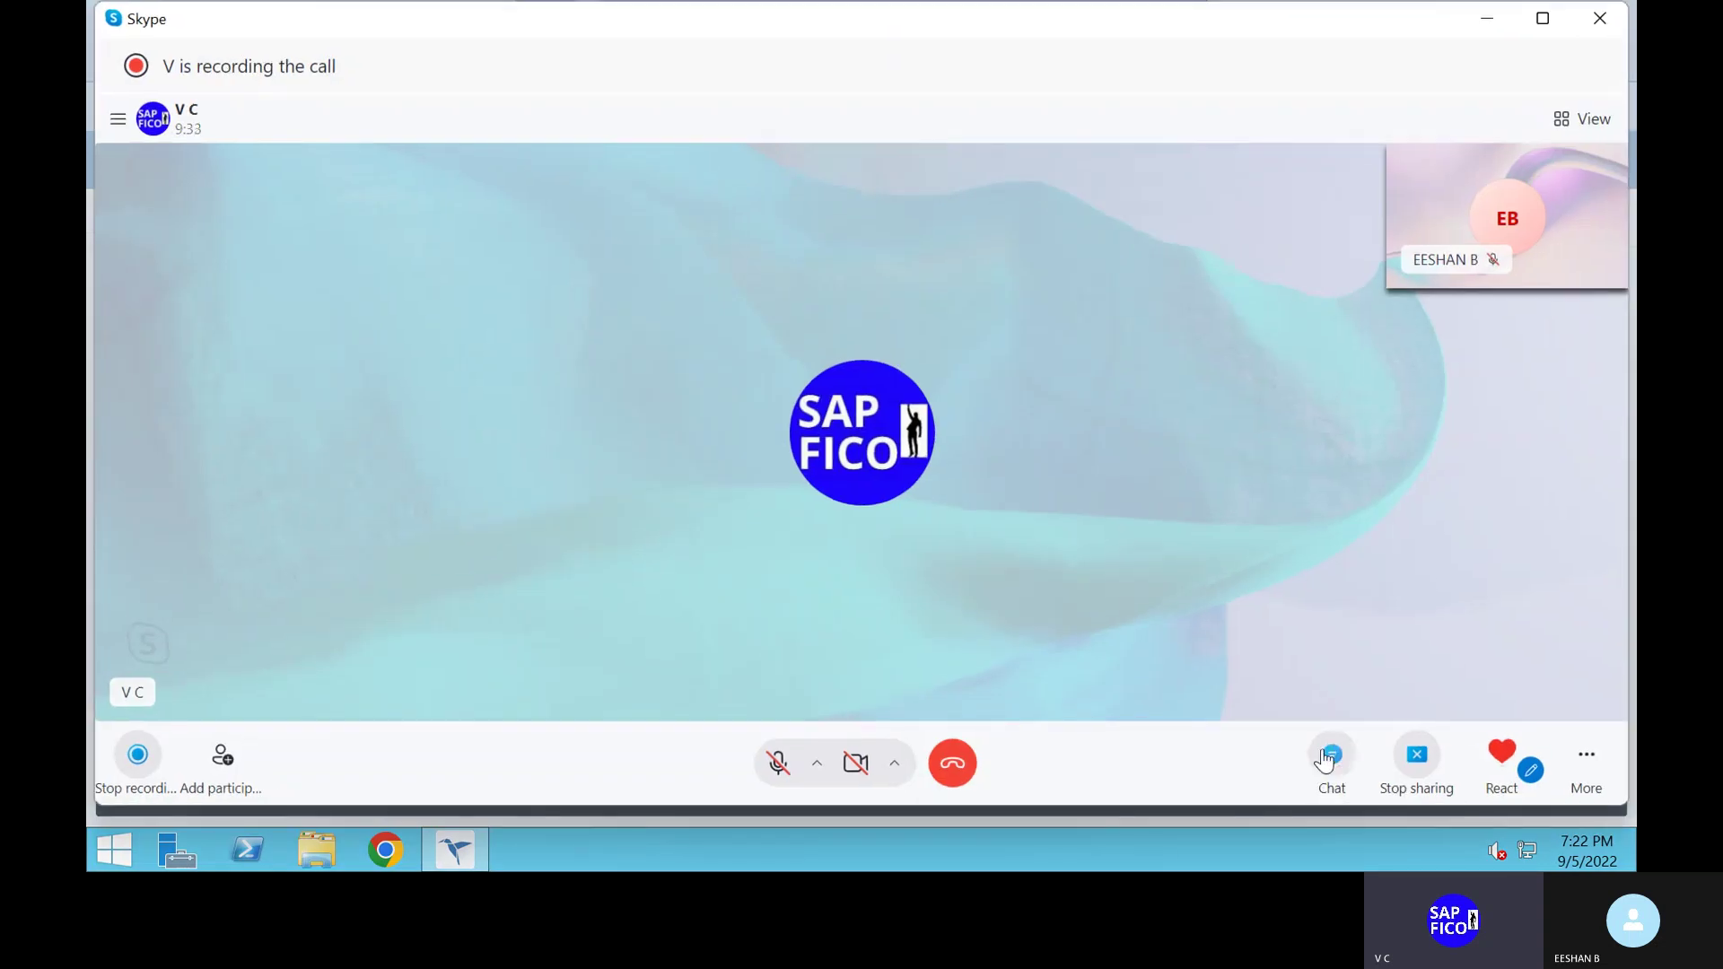
Select PROFGEN_CORR_REPORT_2 in the Skype call chat, then return to SAP GUI
click(1327, 754)
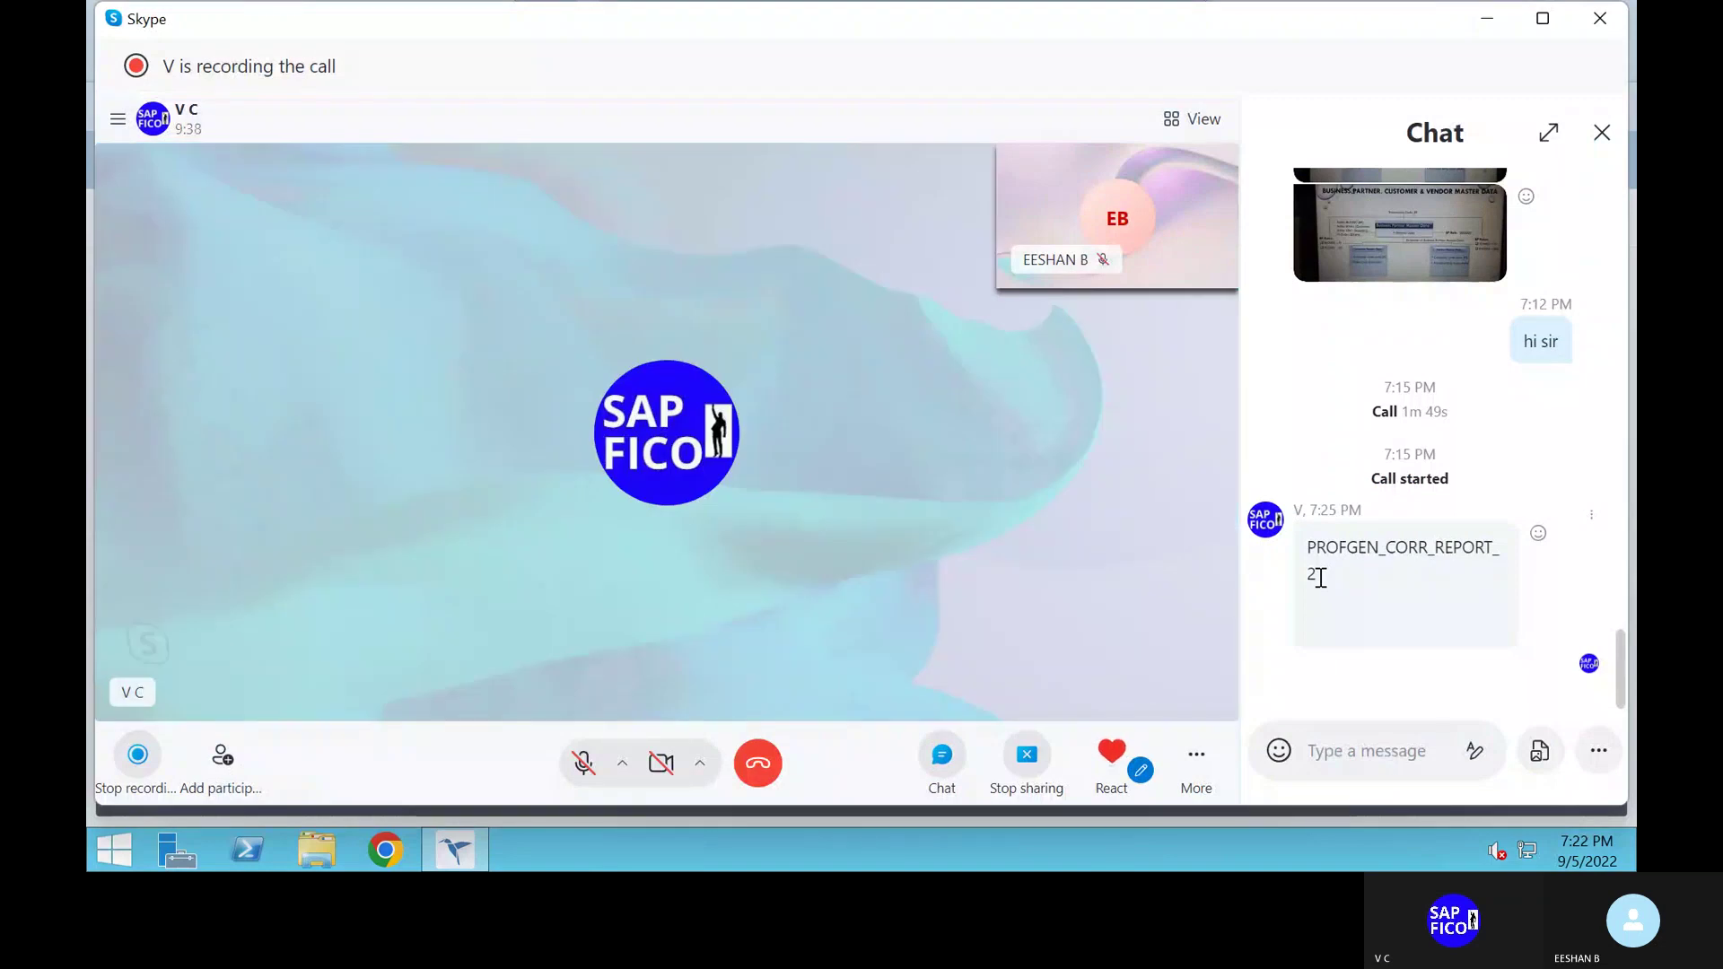
mouse_move(1320, 579)
mouse_down()
mouse_move(1292, 547)
mouse_move(1297, 566)
mouse_up()
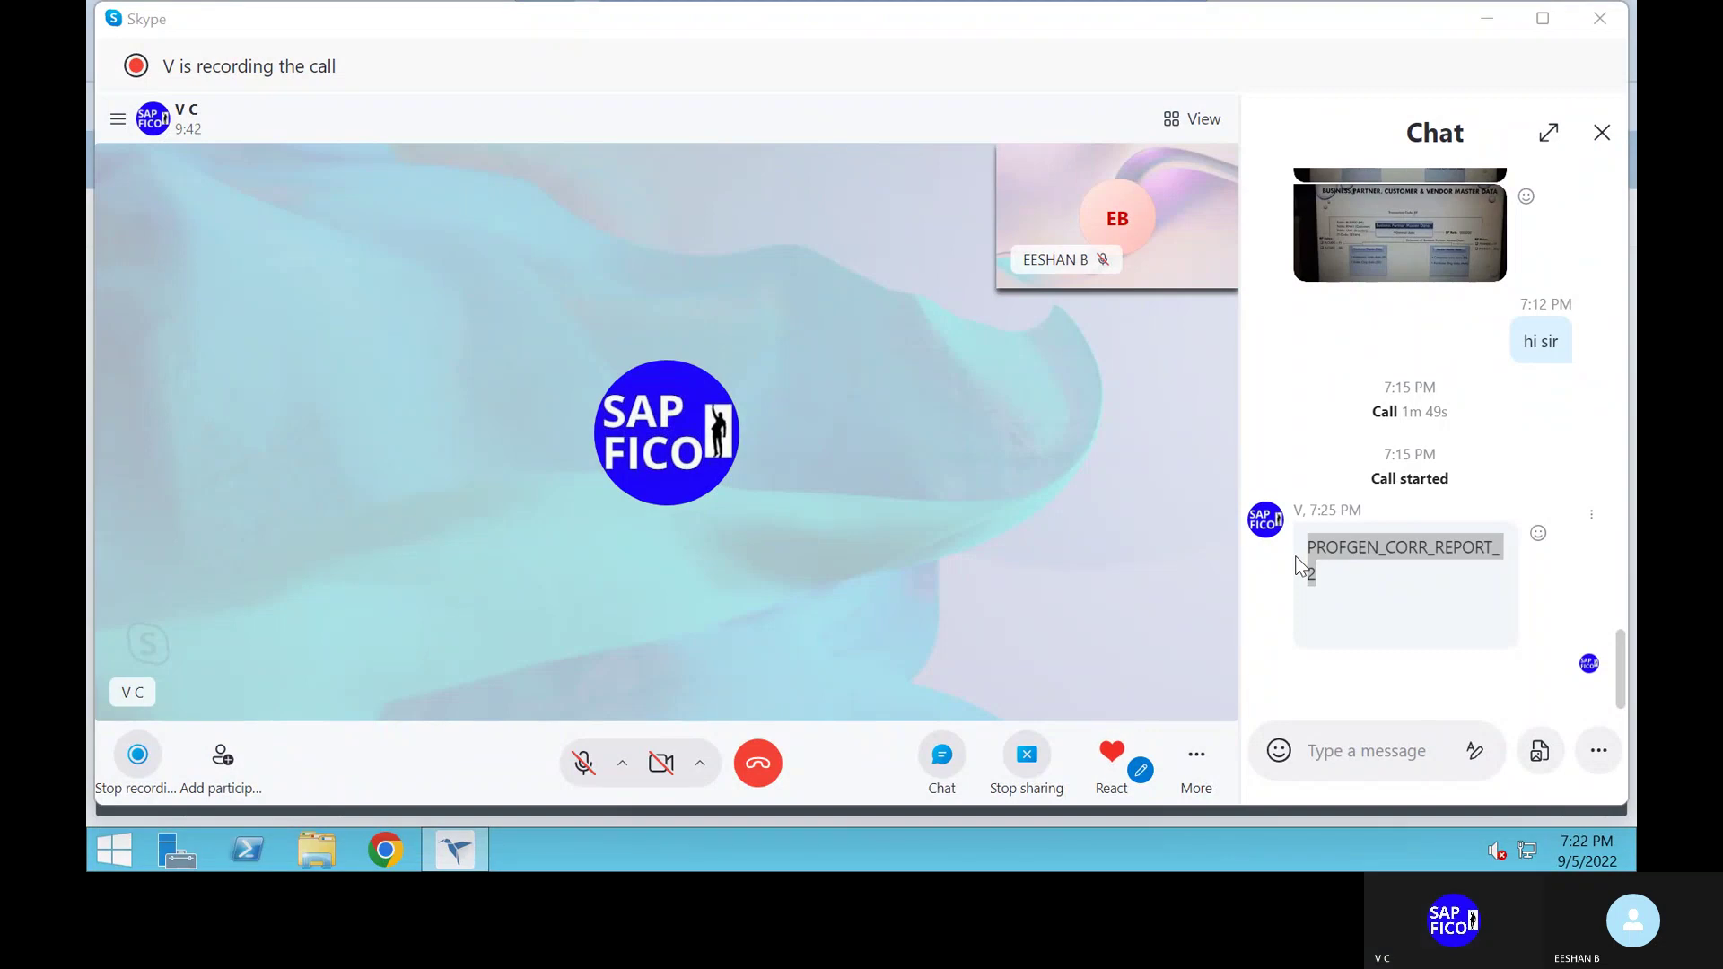
key(alt+Tab)
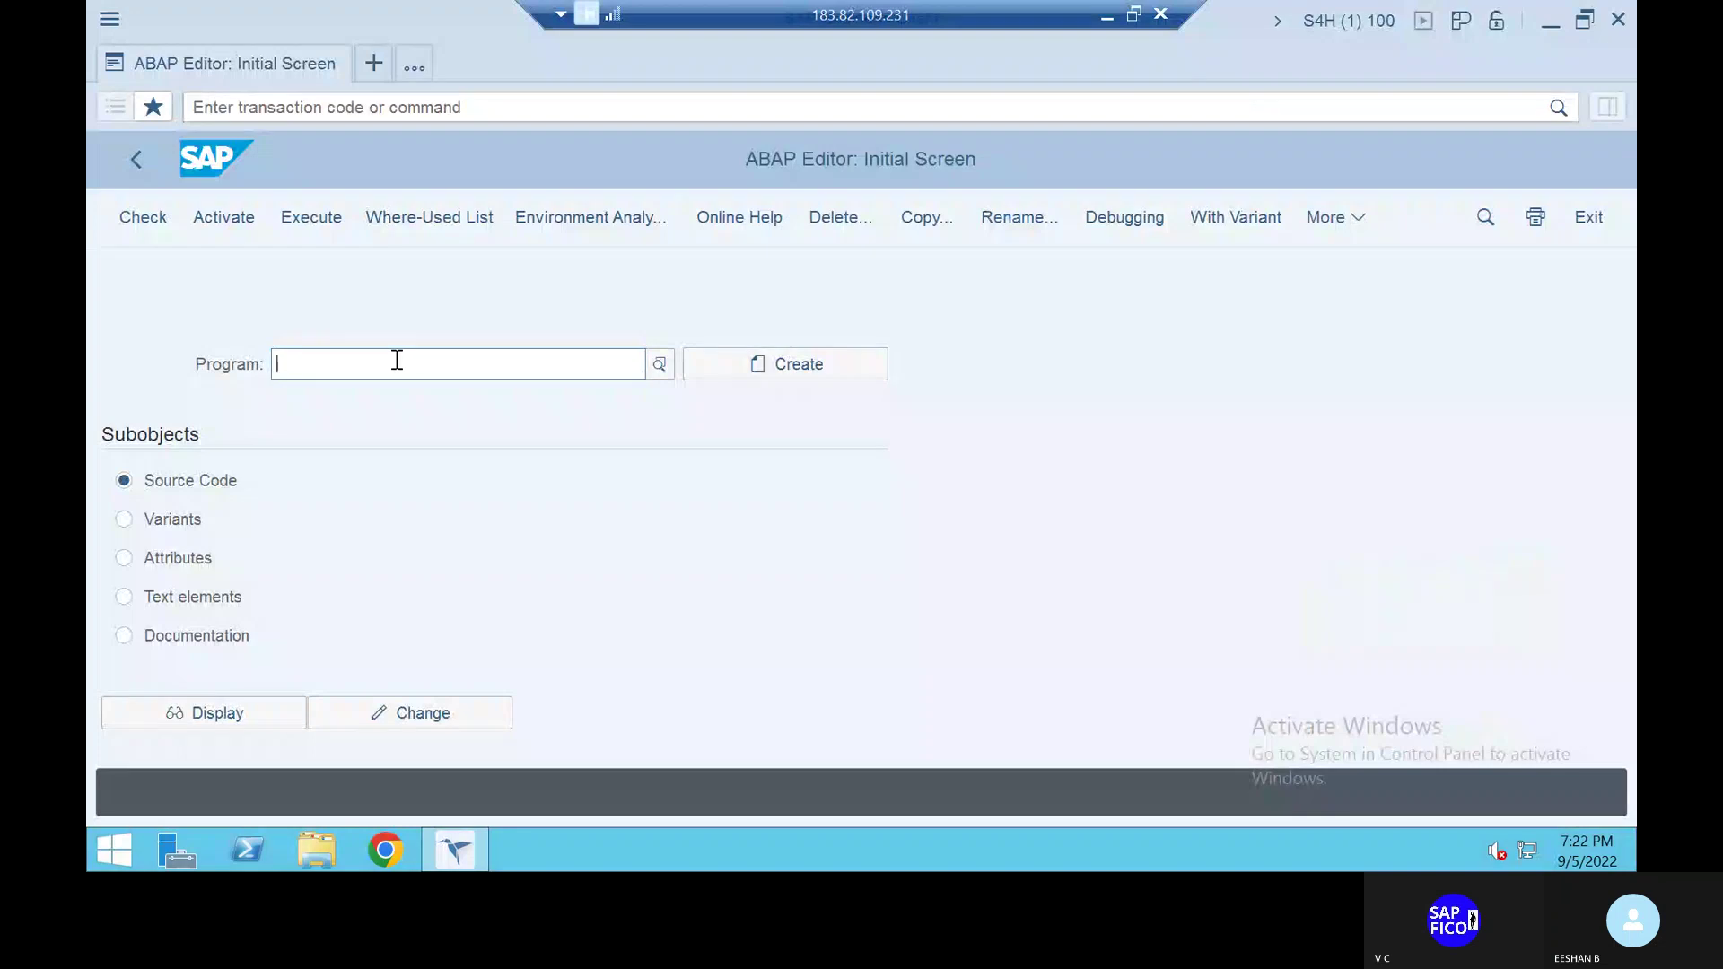
Type PROFGEN_CORR_REPORT_2 into the ABAP Editor's Program field
click(330, 362)
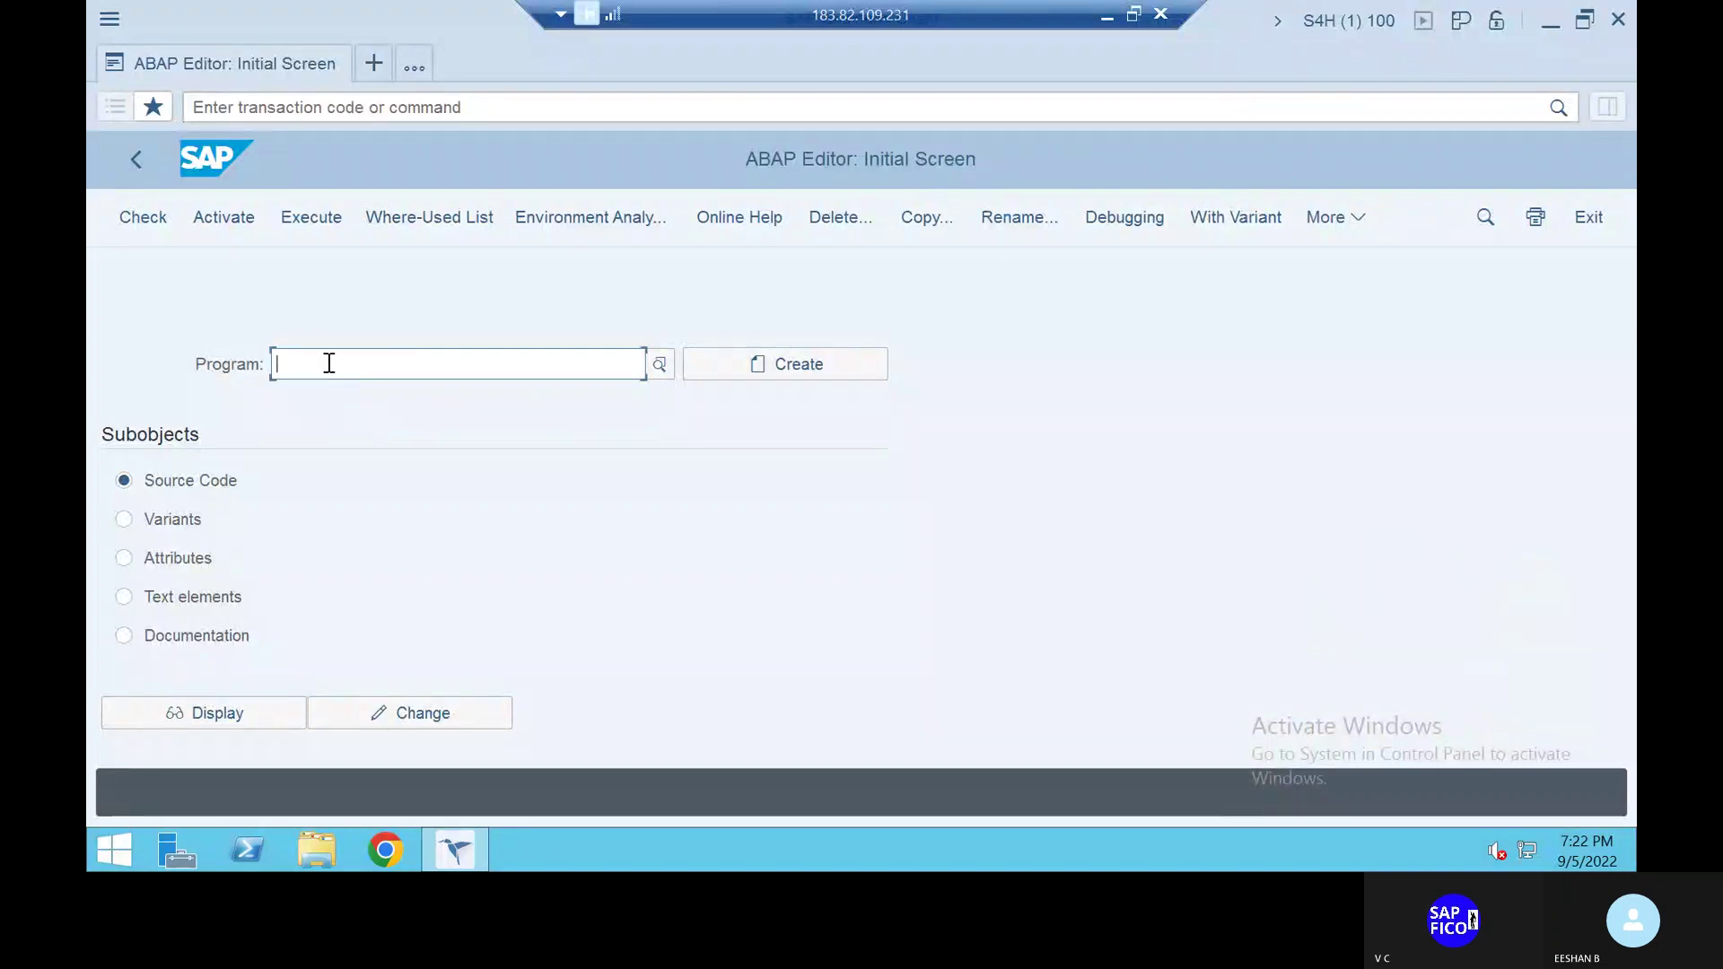
right_click(330, 362)
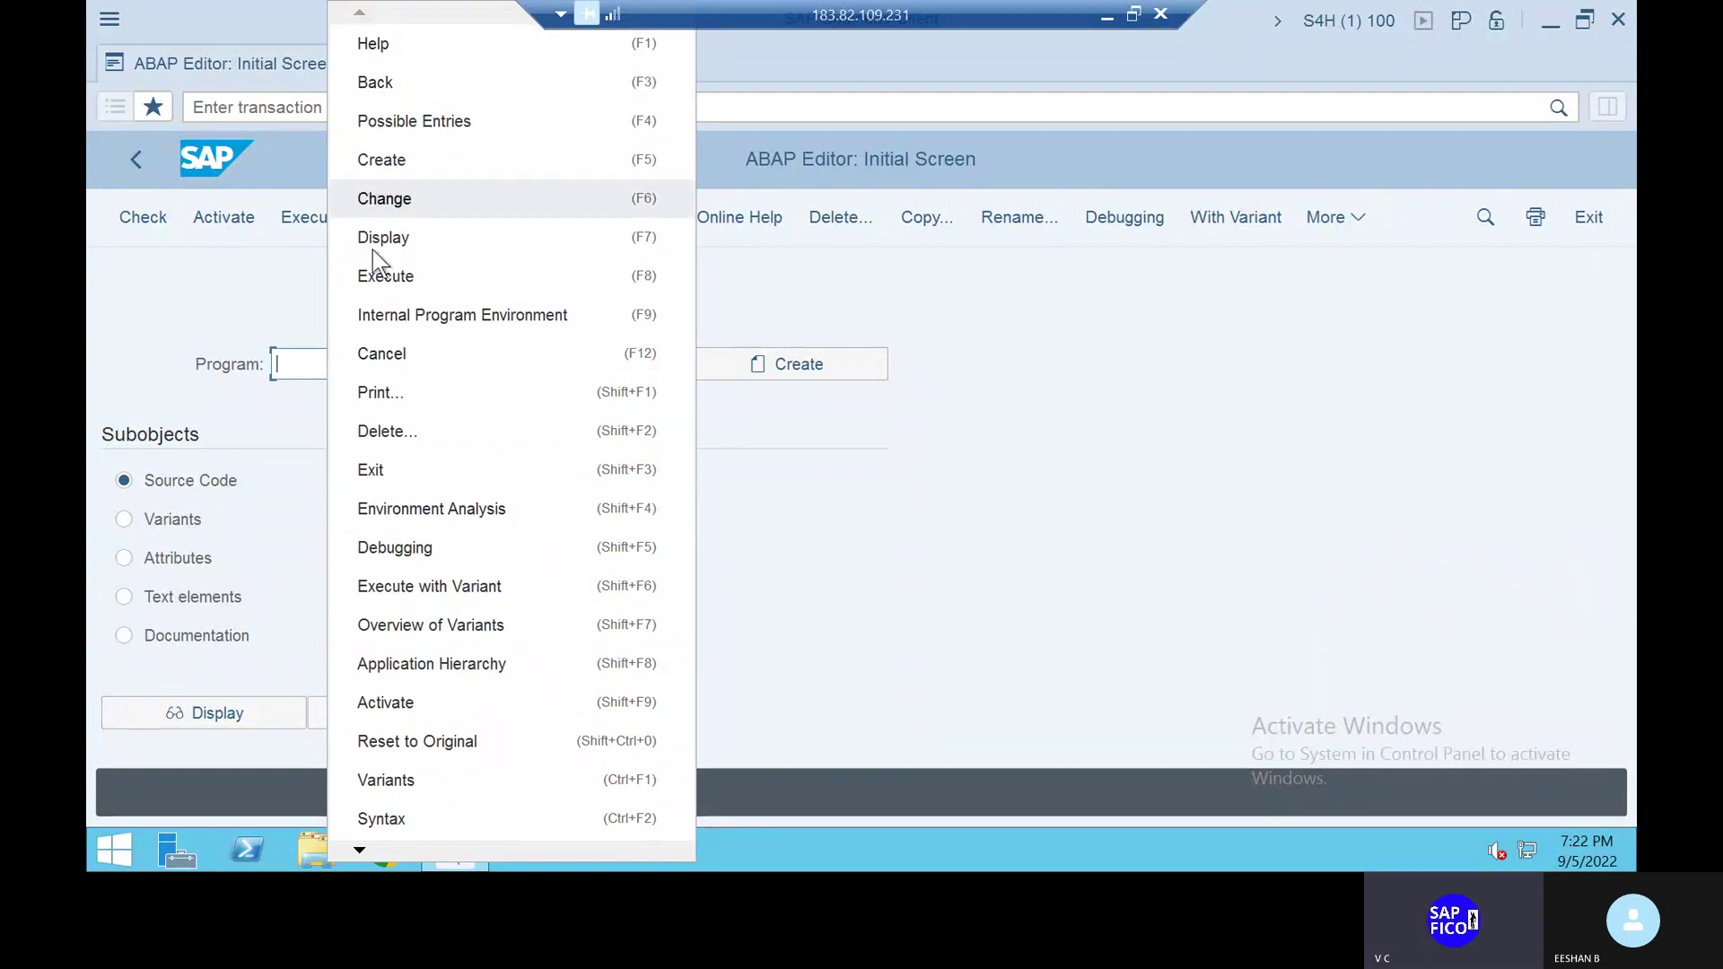
click(317, 367)
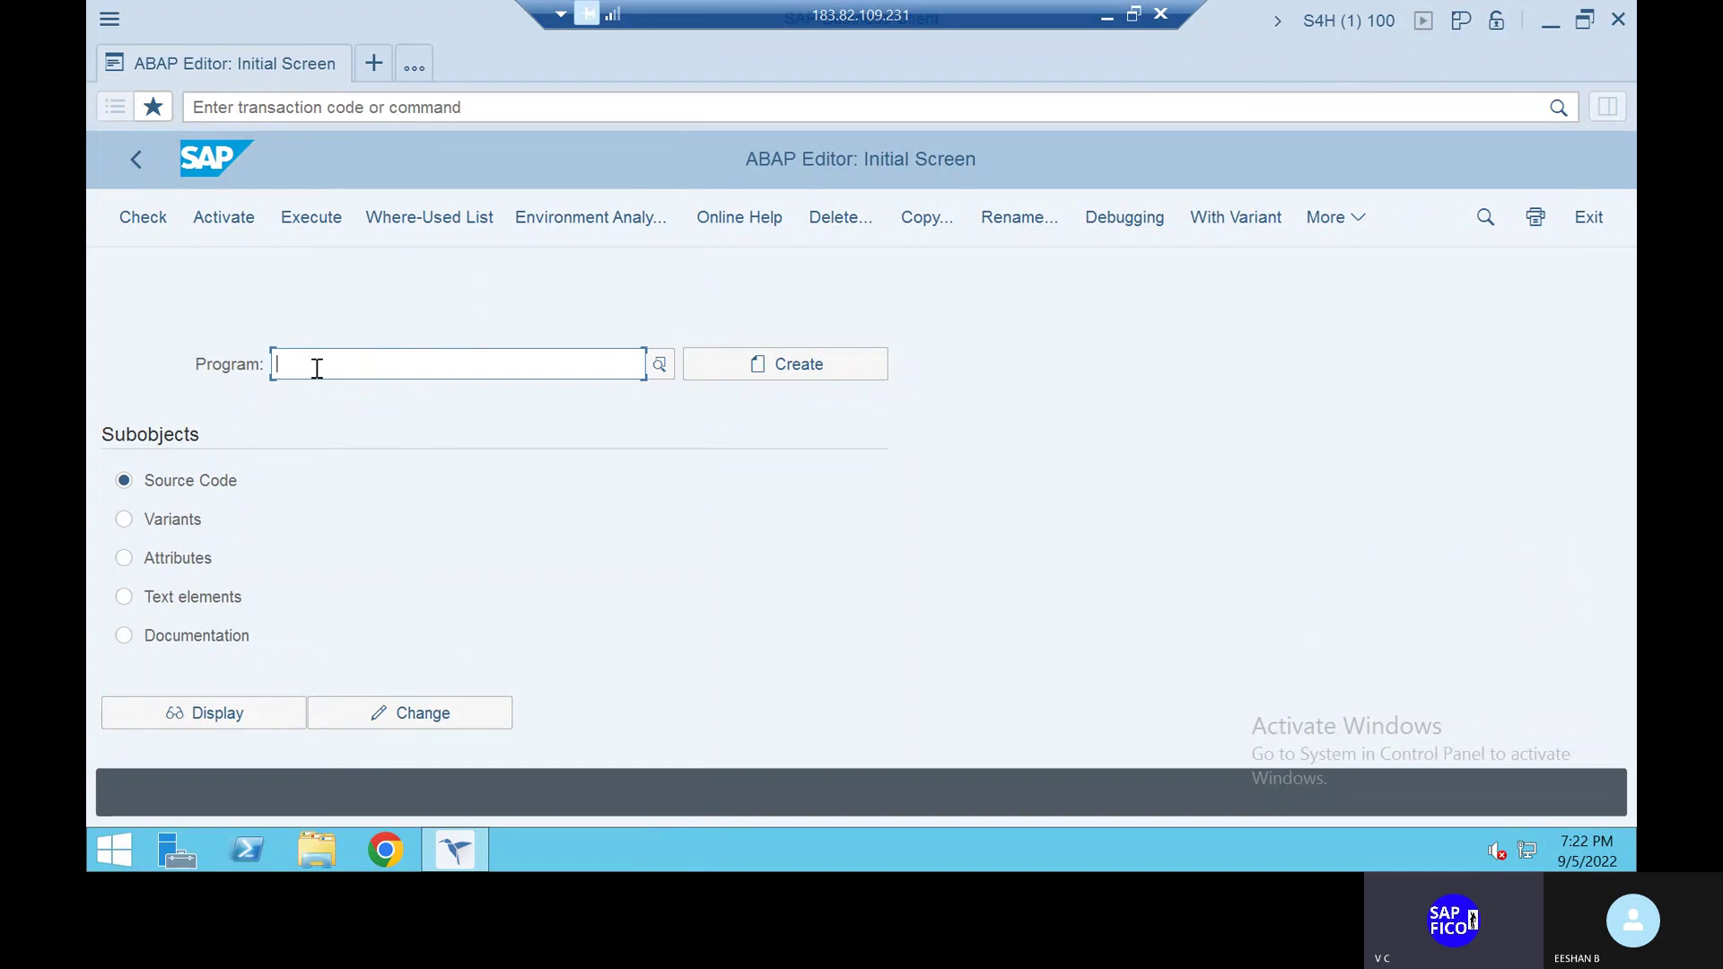
text(PRO)
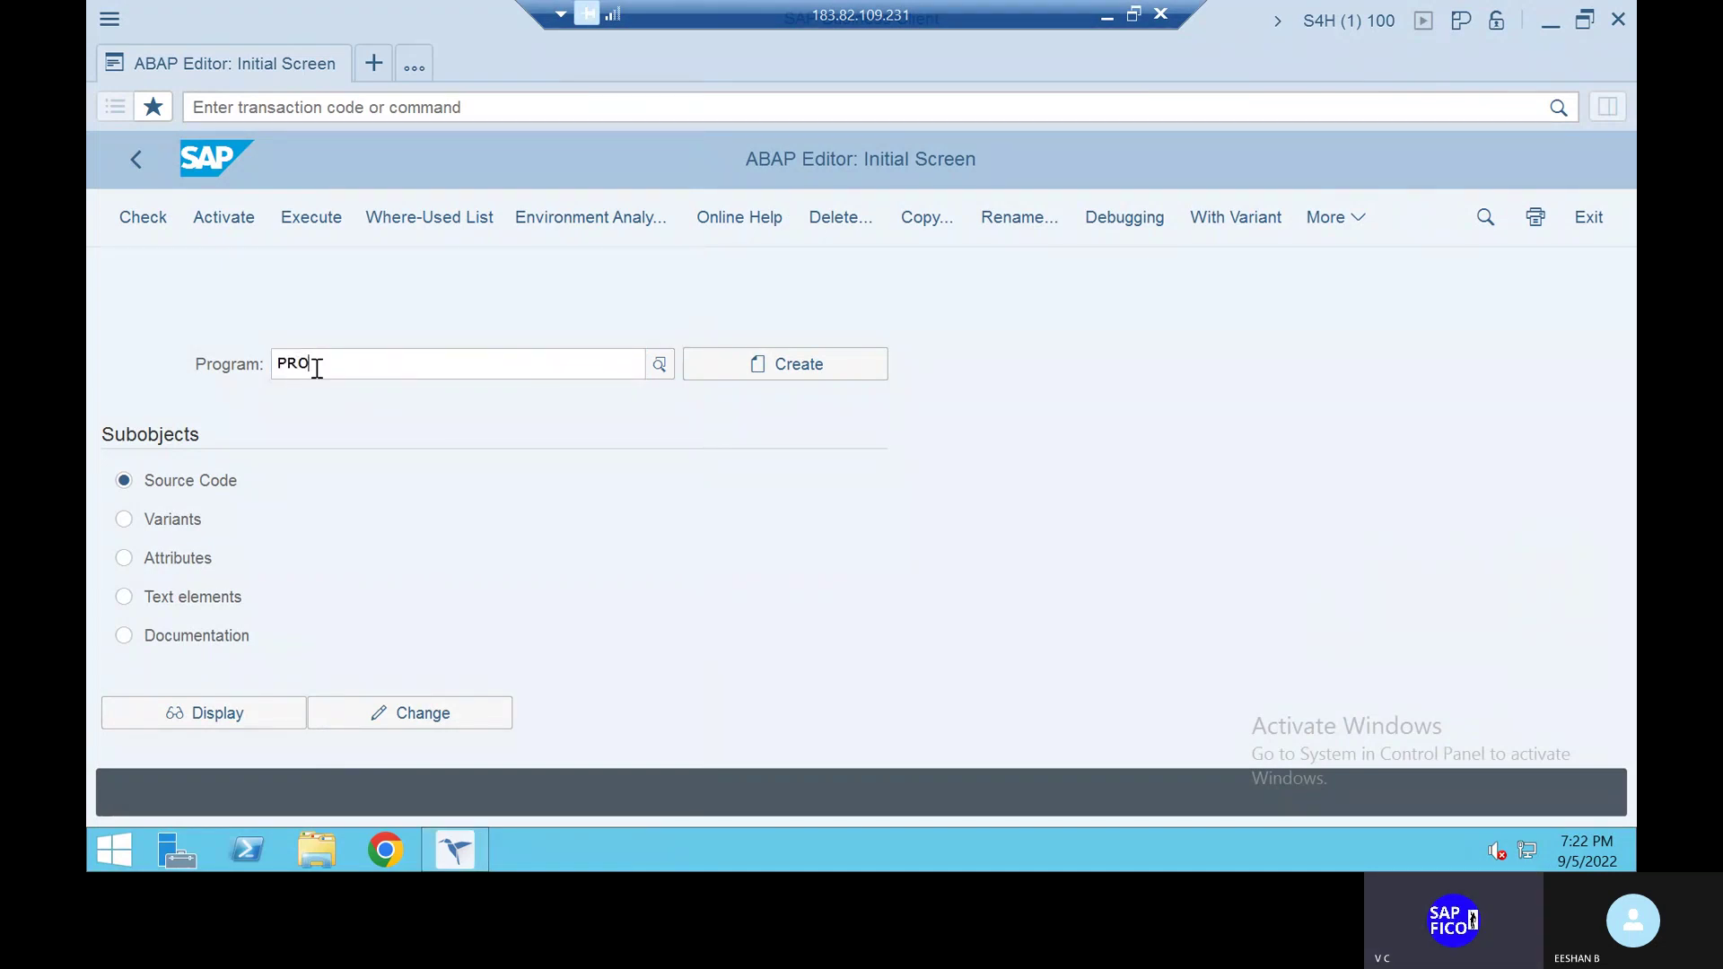
text(FGEN)
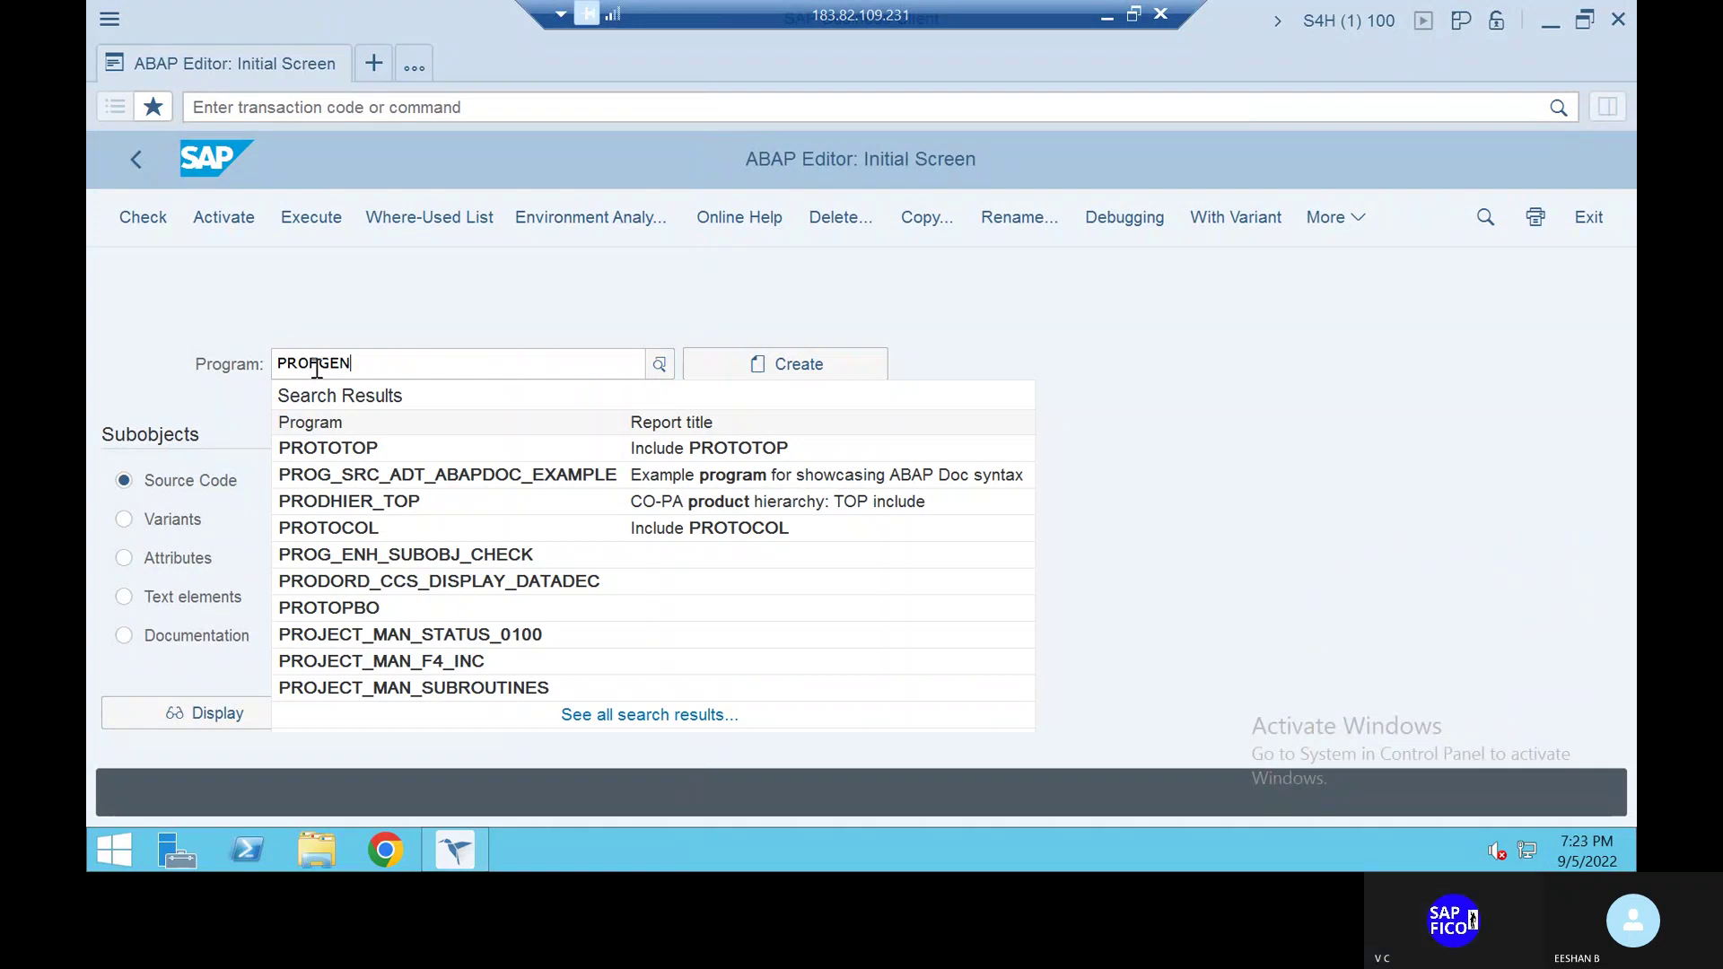
text(_CORR)
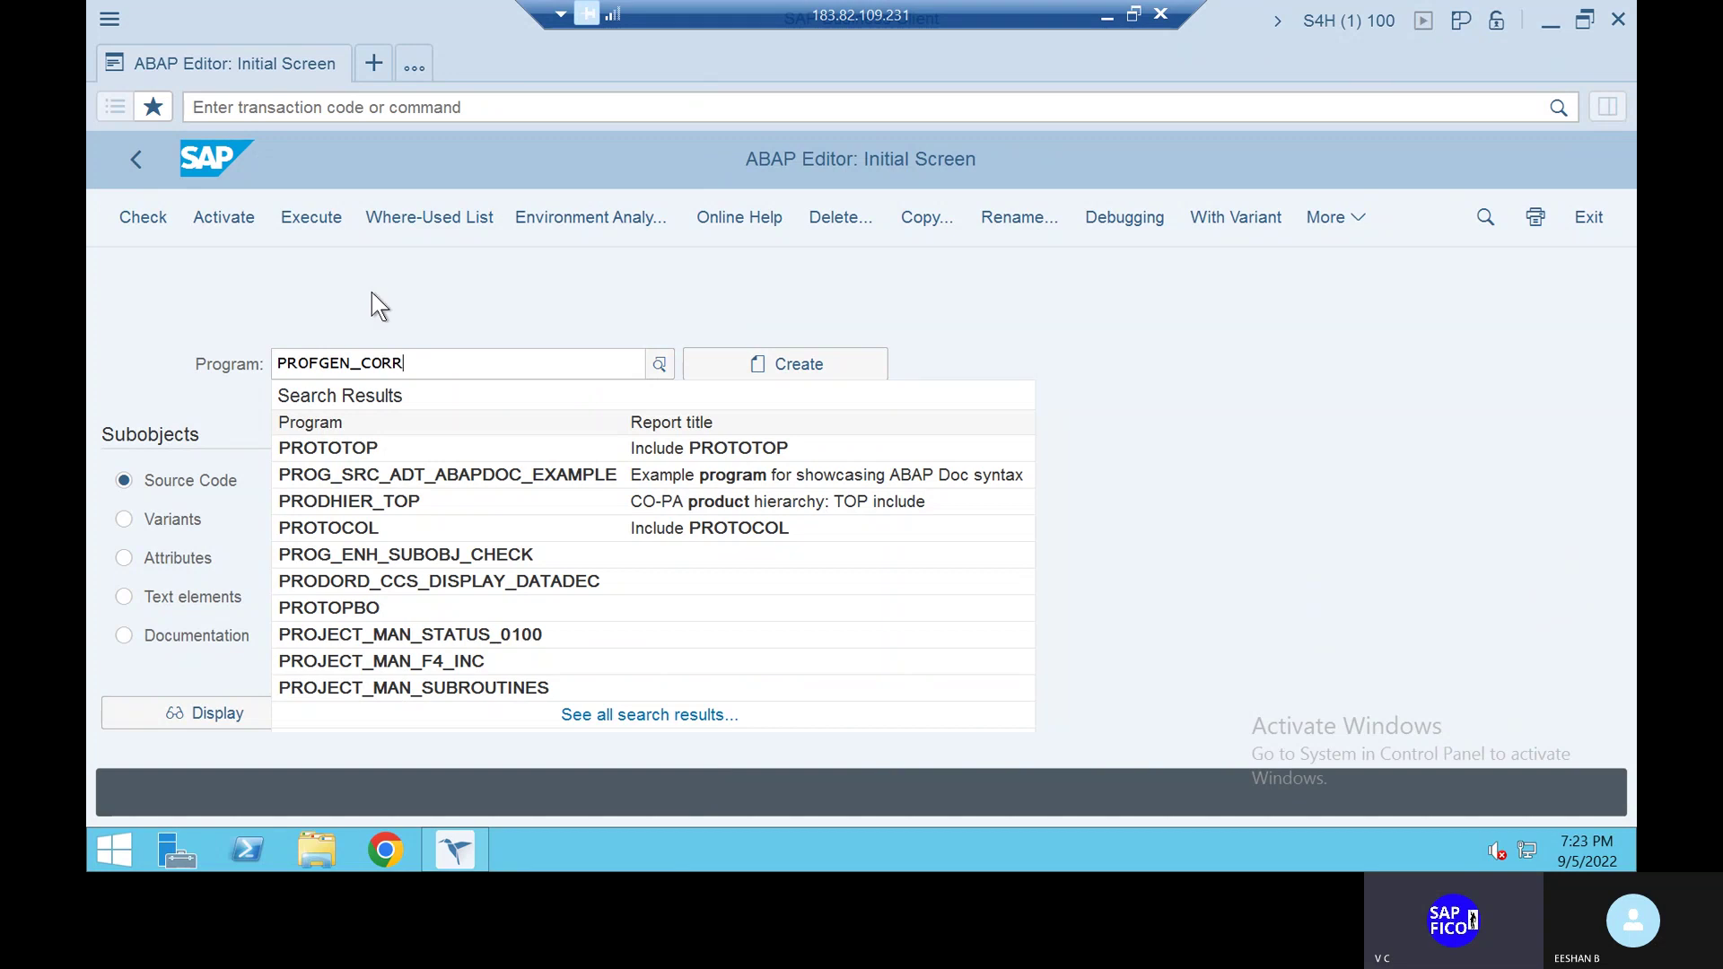
text(_REPORT)
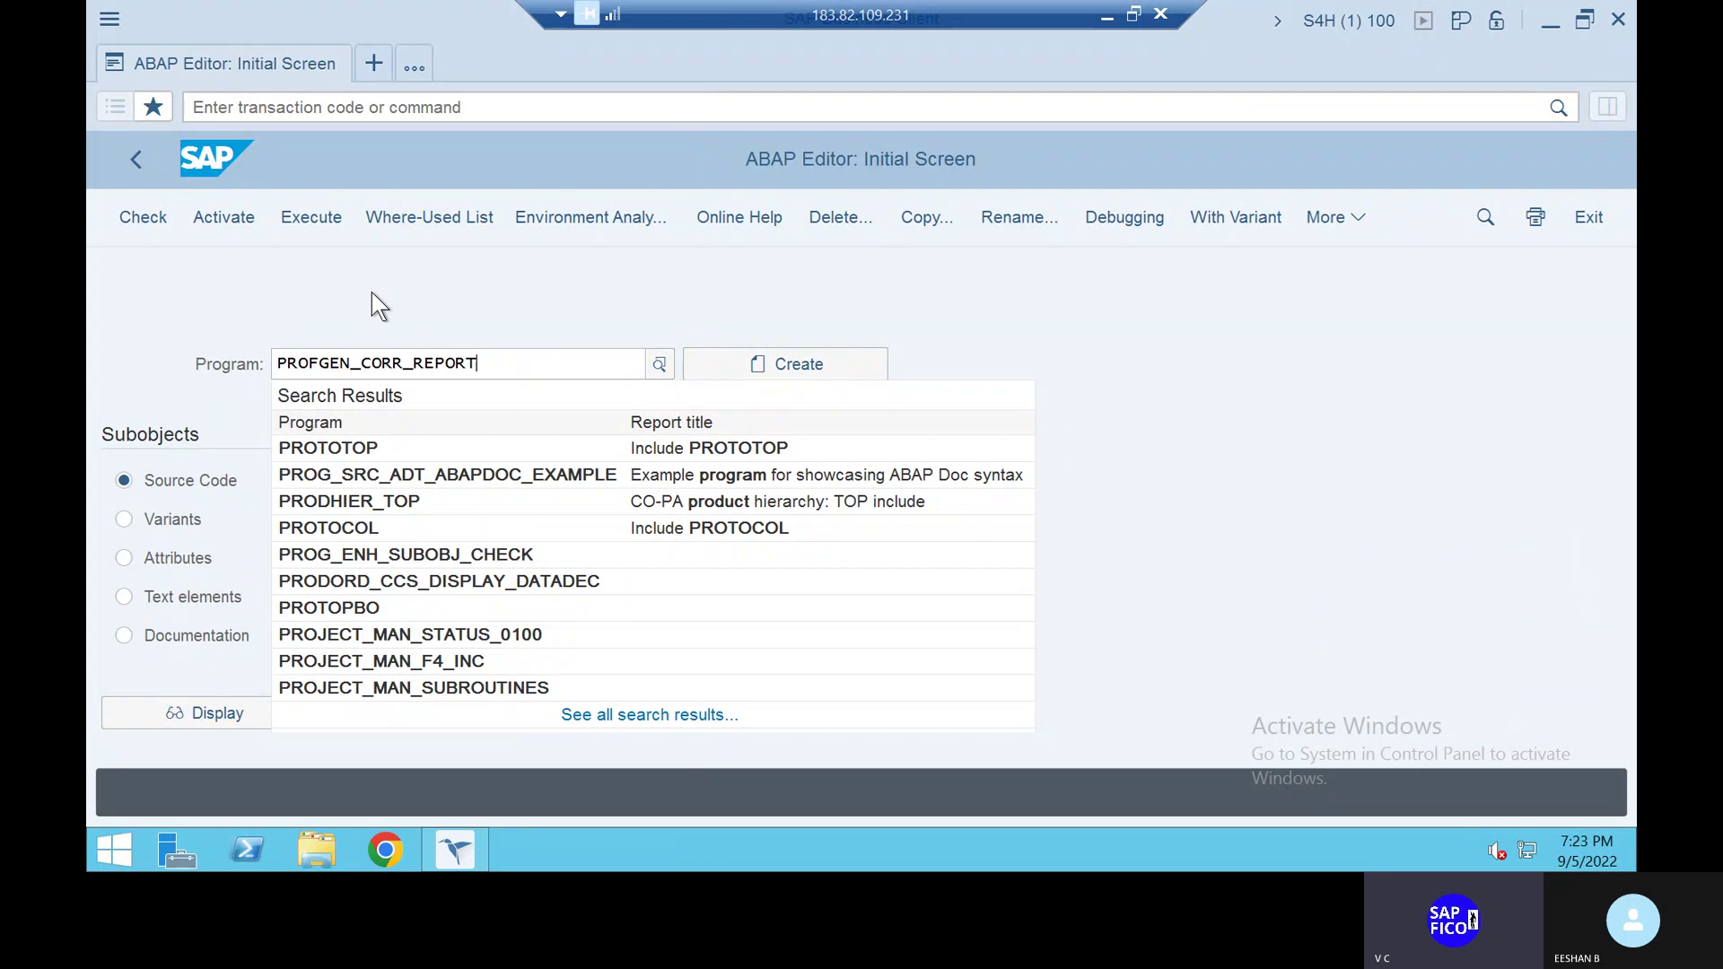
text(_2)
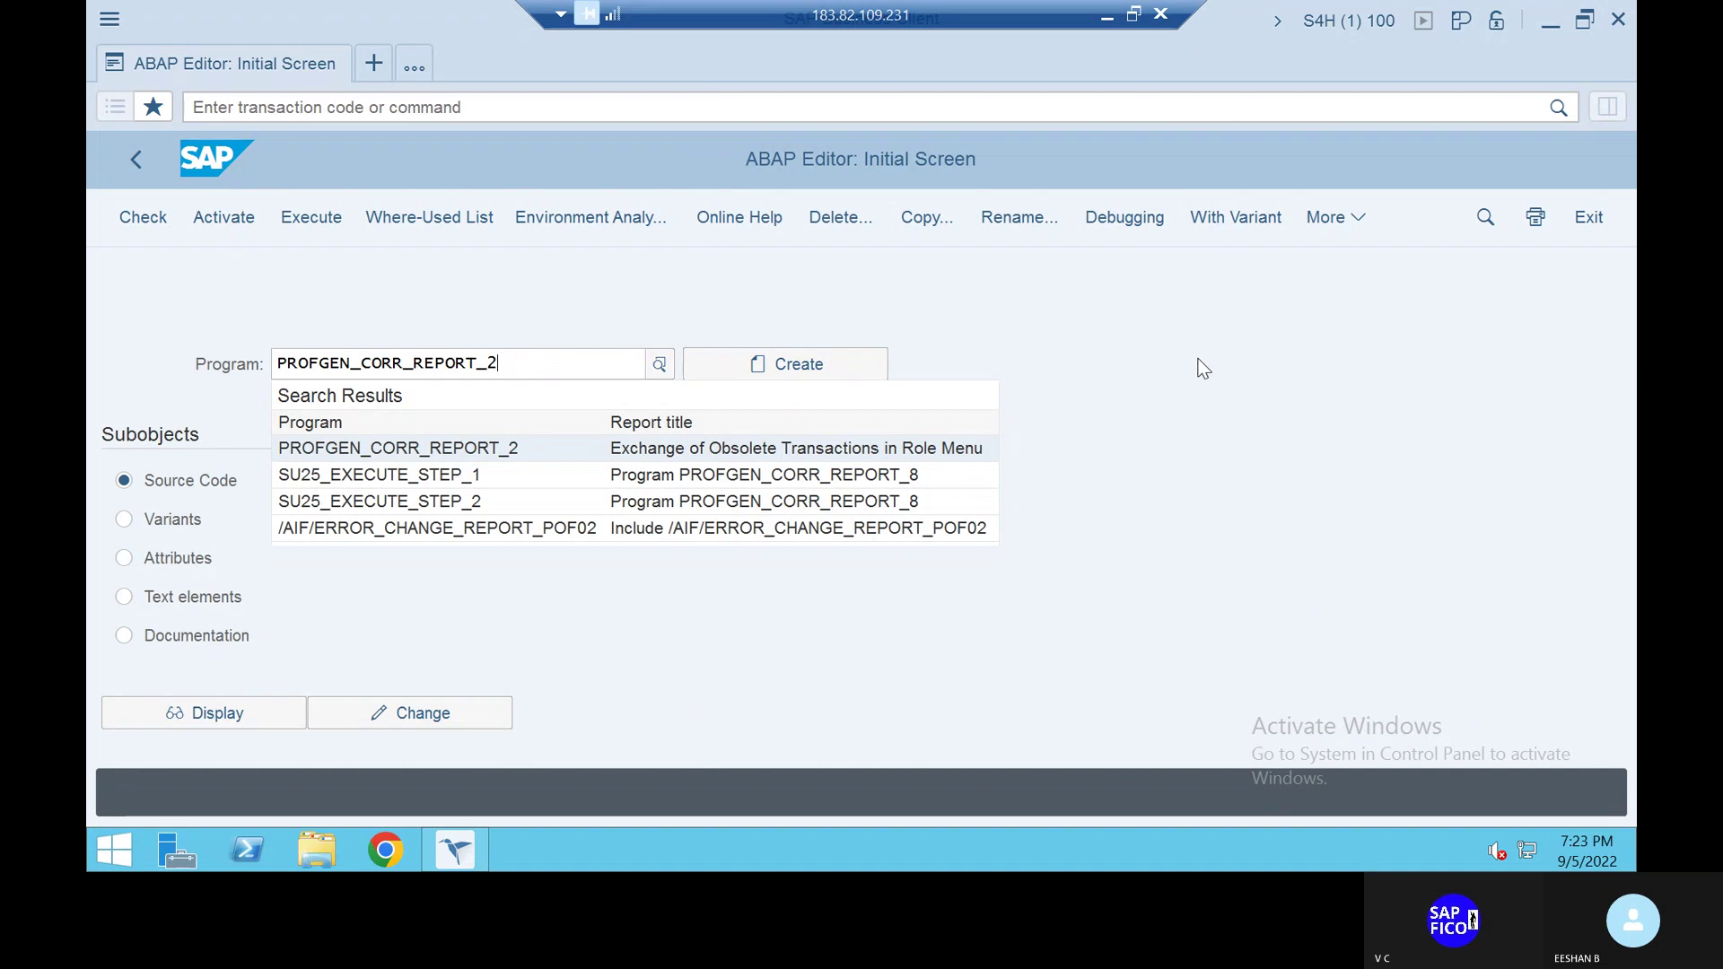
Run the PROFGEN_CORR_REPORT_2 program from the ABAP Editor with Execute (F8)
click(308, 219)
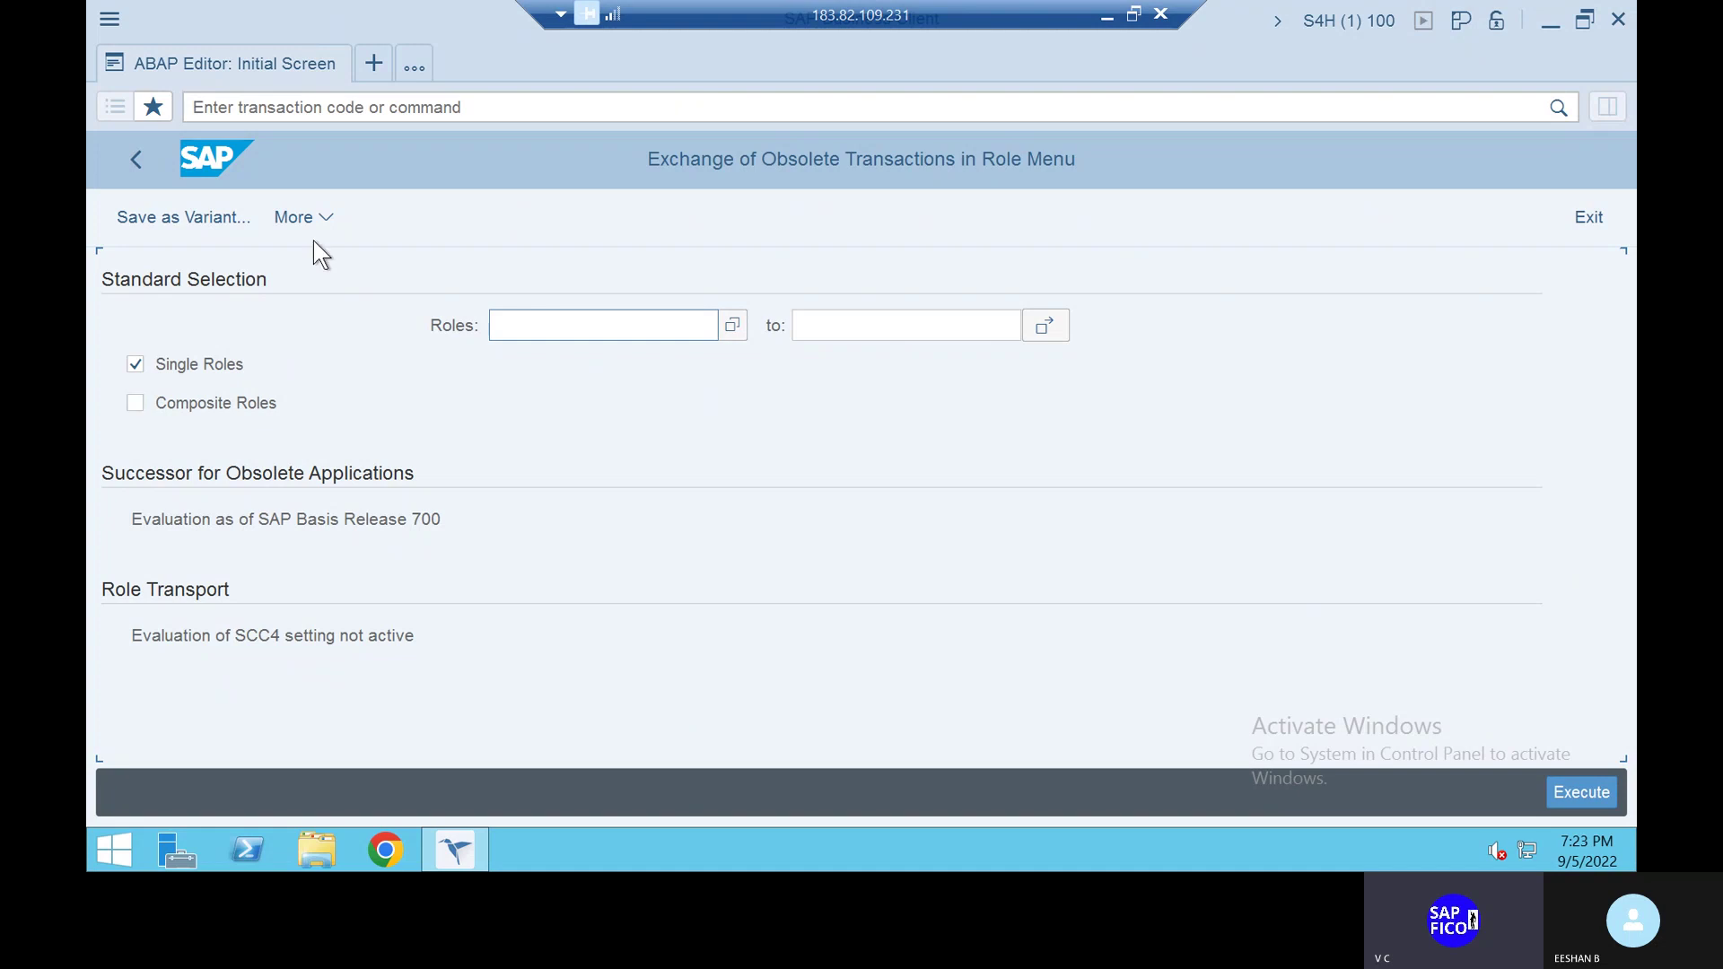
Look through the More > Program options, then execute the report with default selections
click(332, 228)
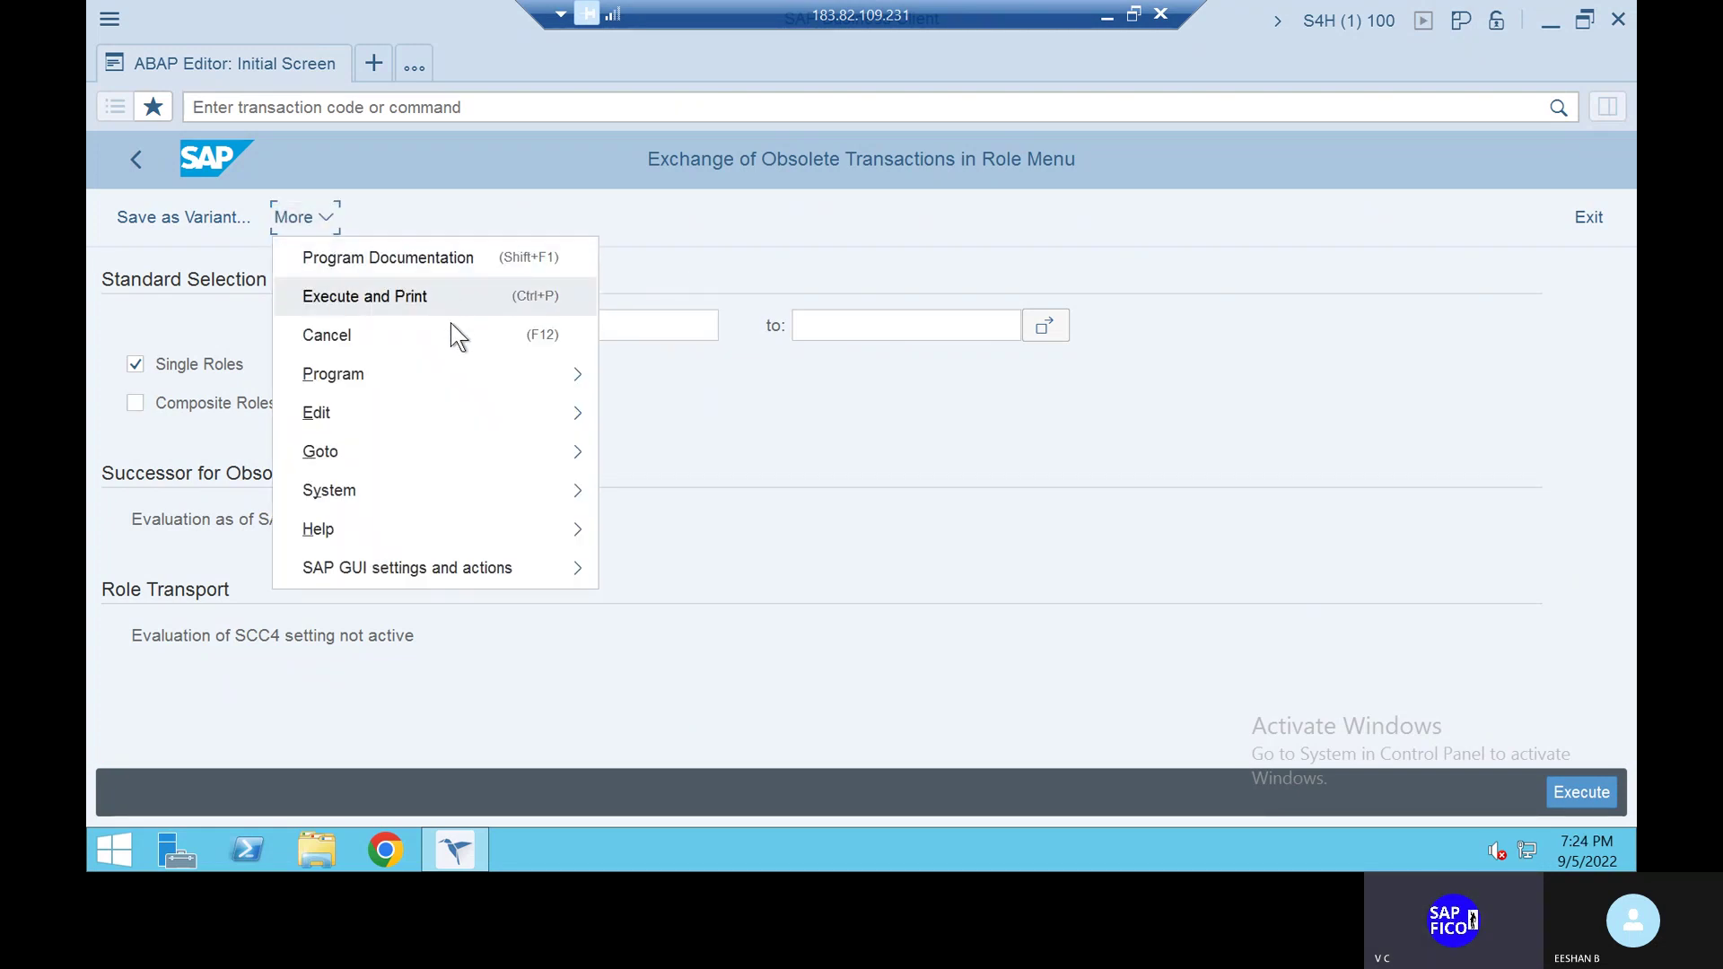
mouse_move(433, 378)
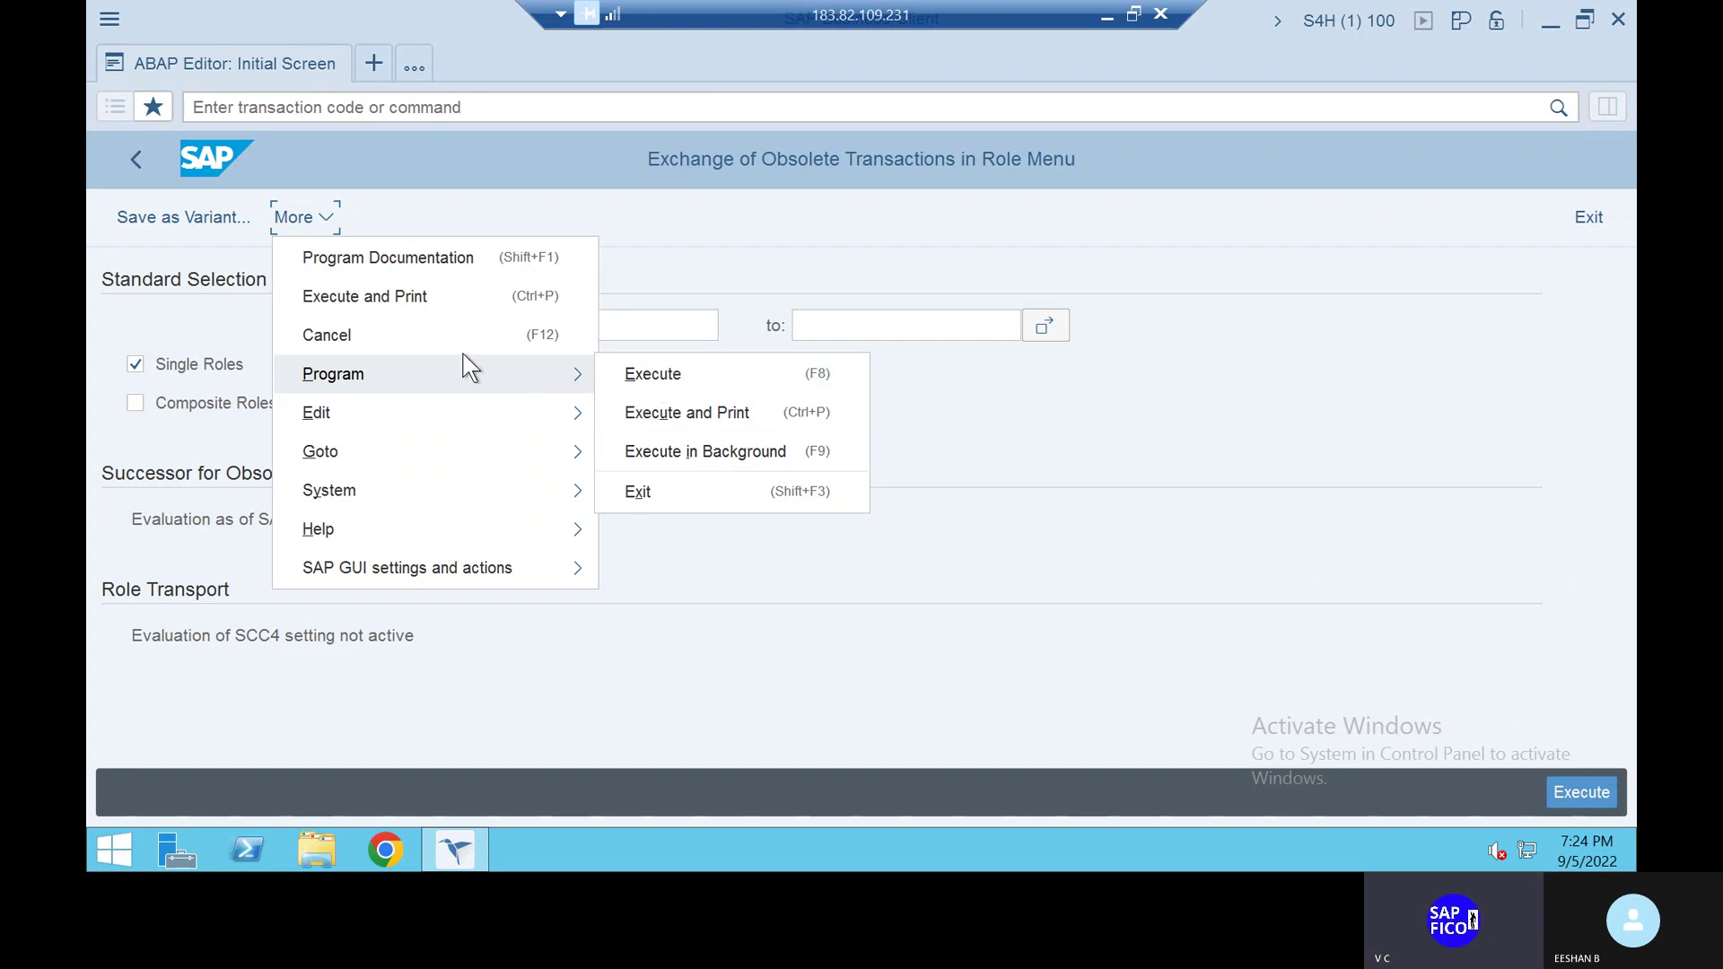
click(327, 216)
click(326, 216)
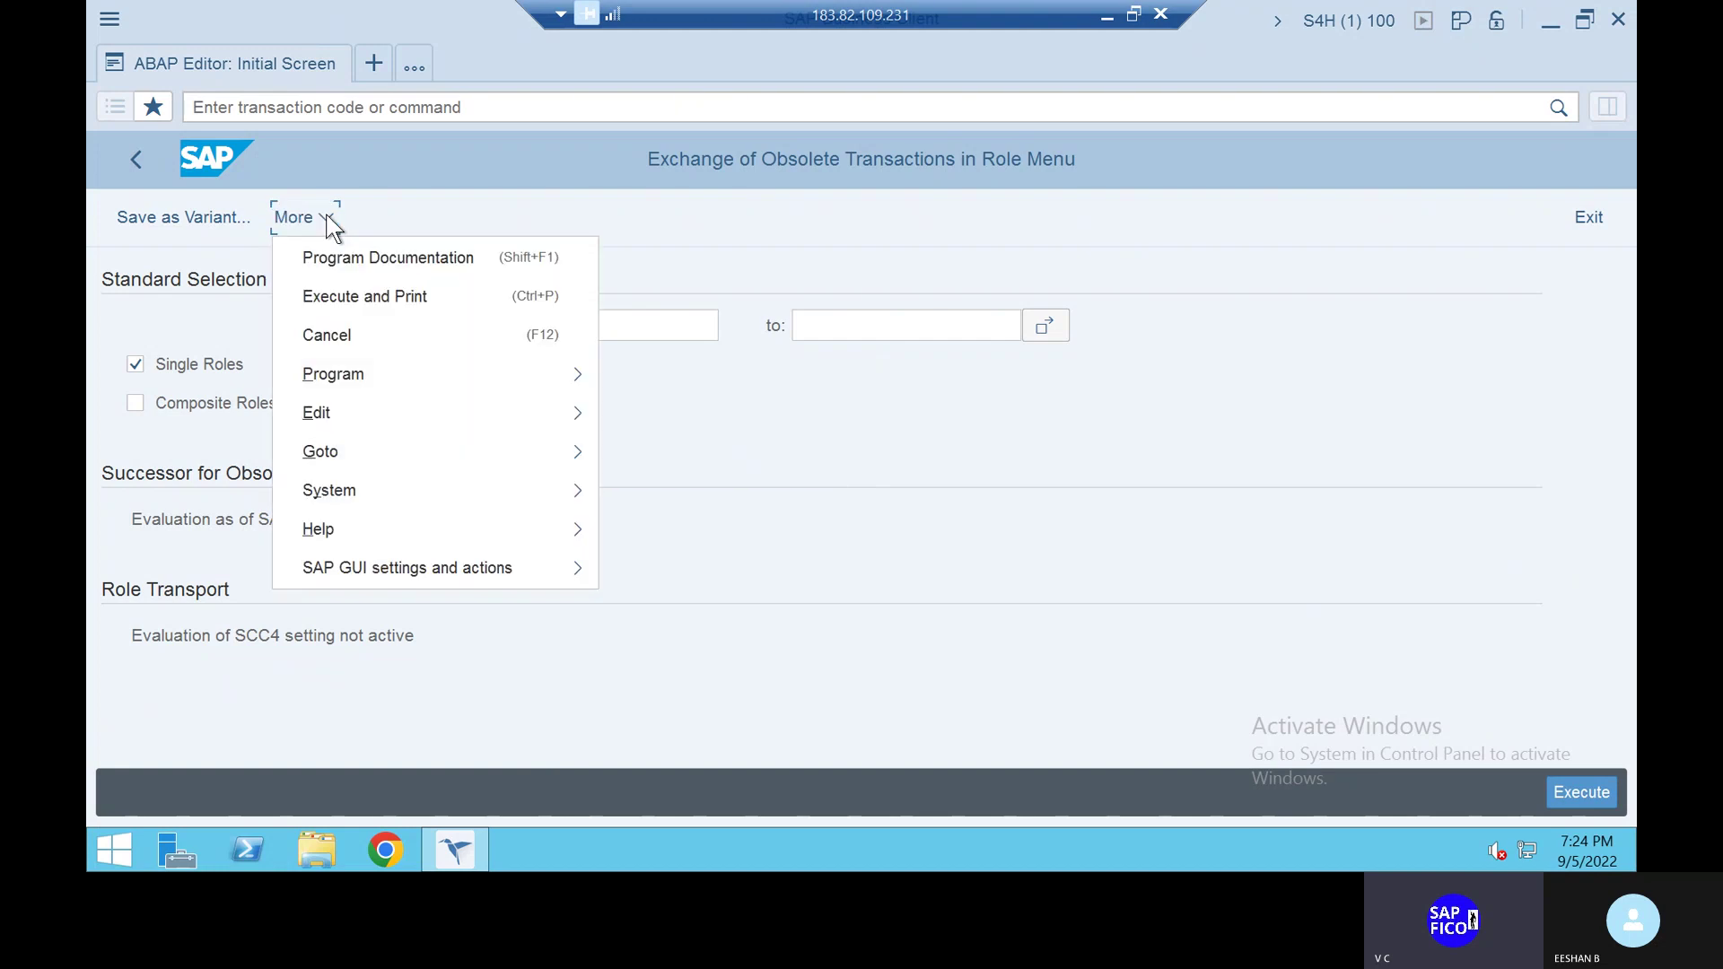
click(327, 217)
click(328, 218)
click(1562, 791)
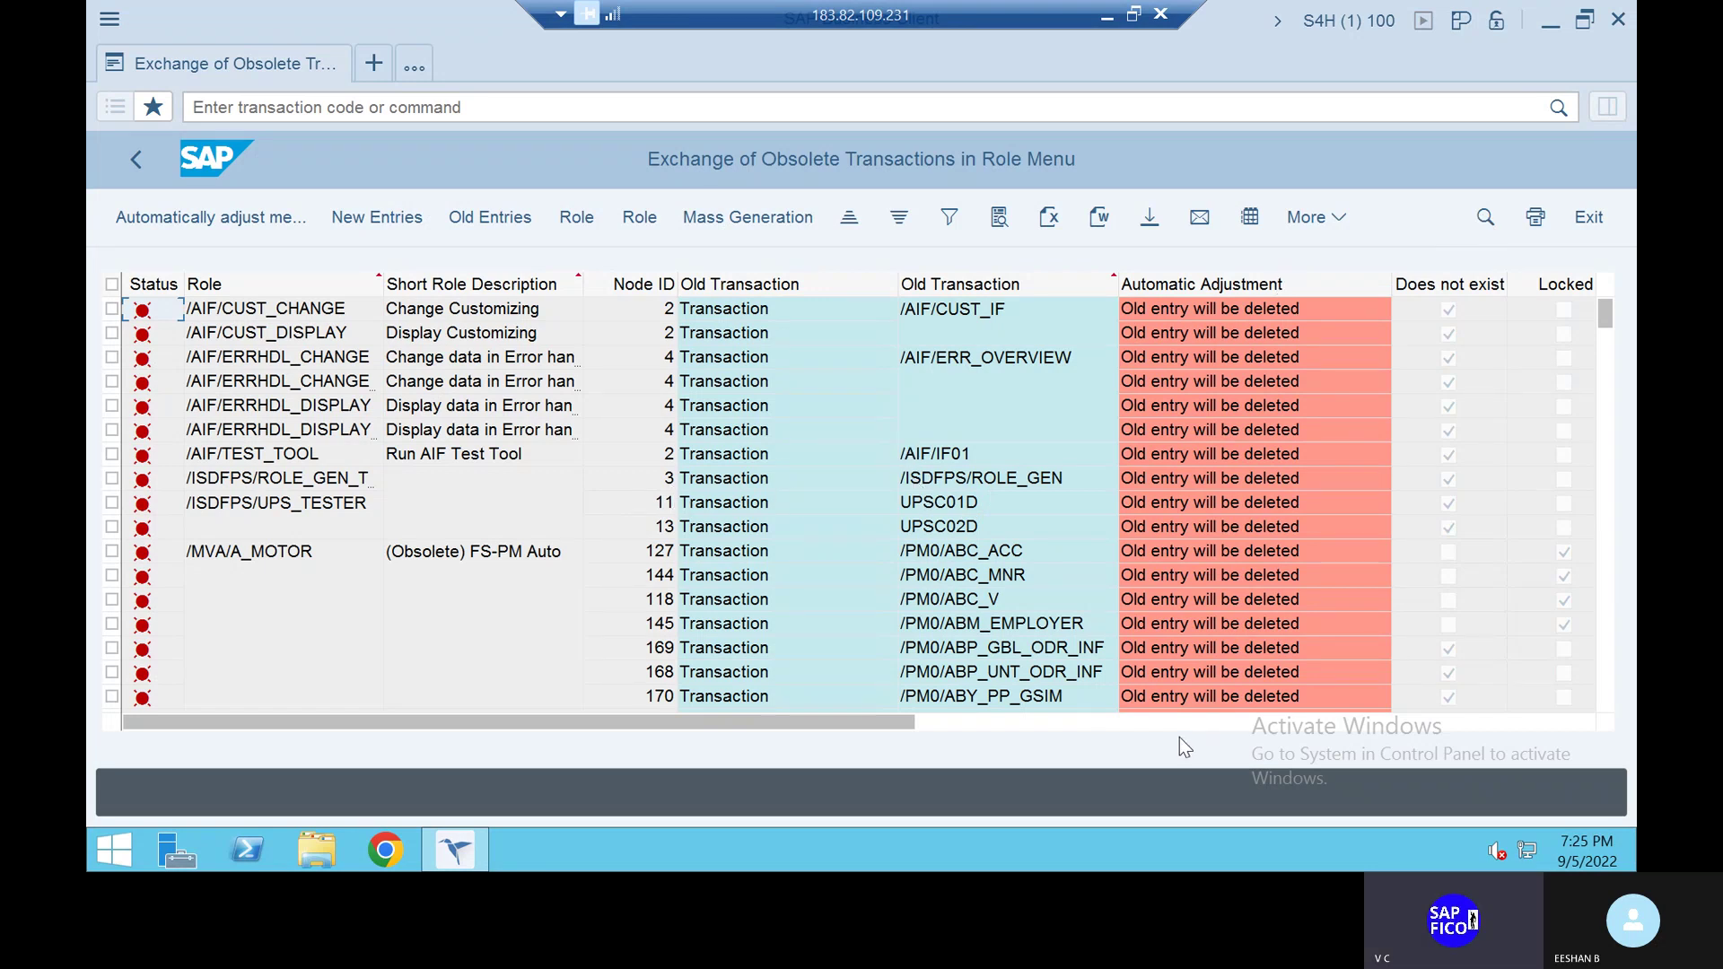
Open the Find dialog over the obsolete-transactions results list
click(1484, 222)
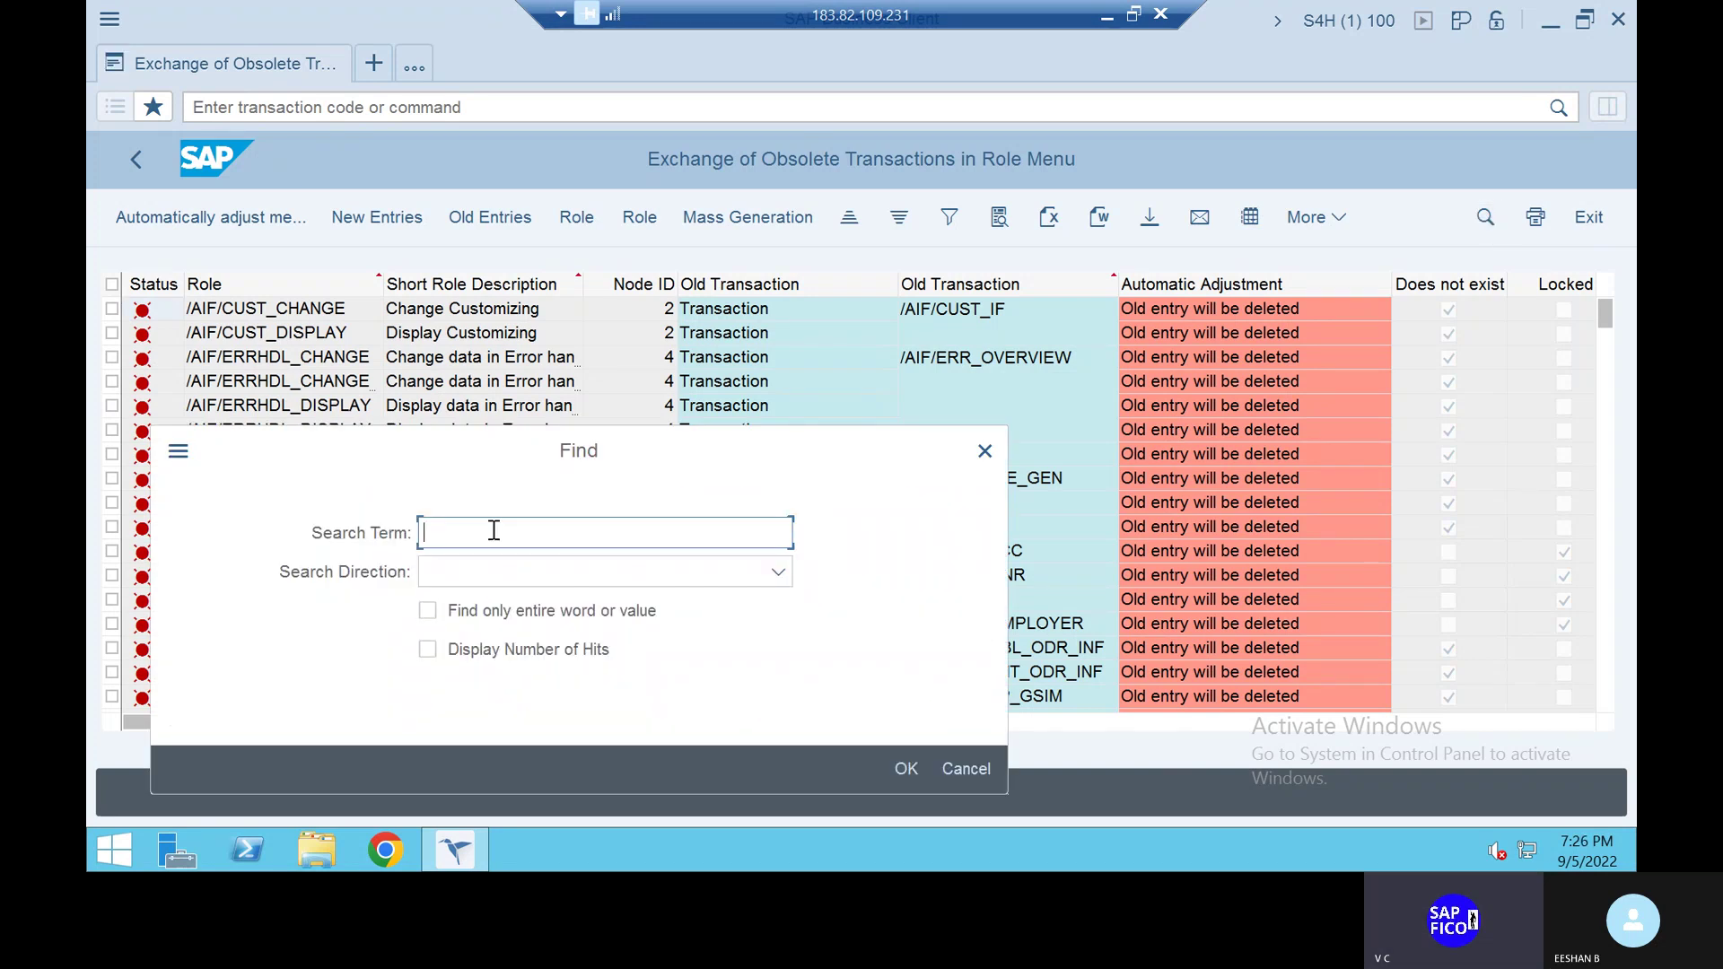
Search the results list for XK01 and move the Find dialog to reveal the hit
text(XK01)
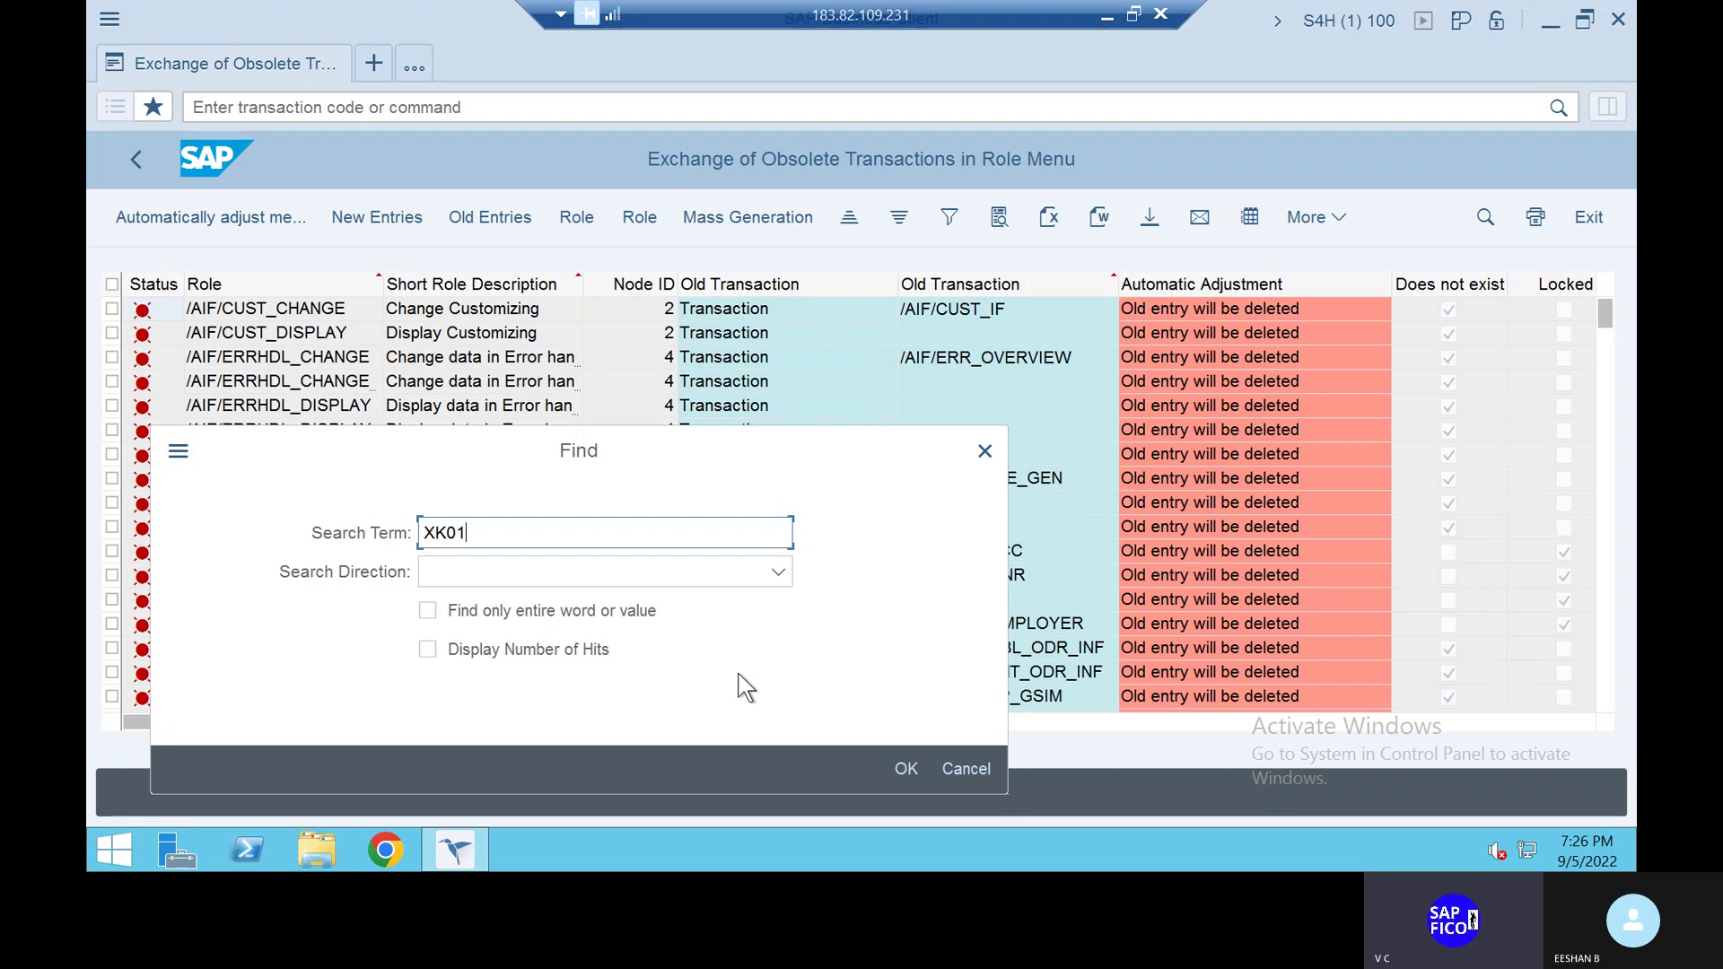
click(909, 766)
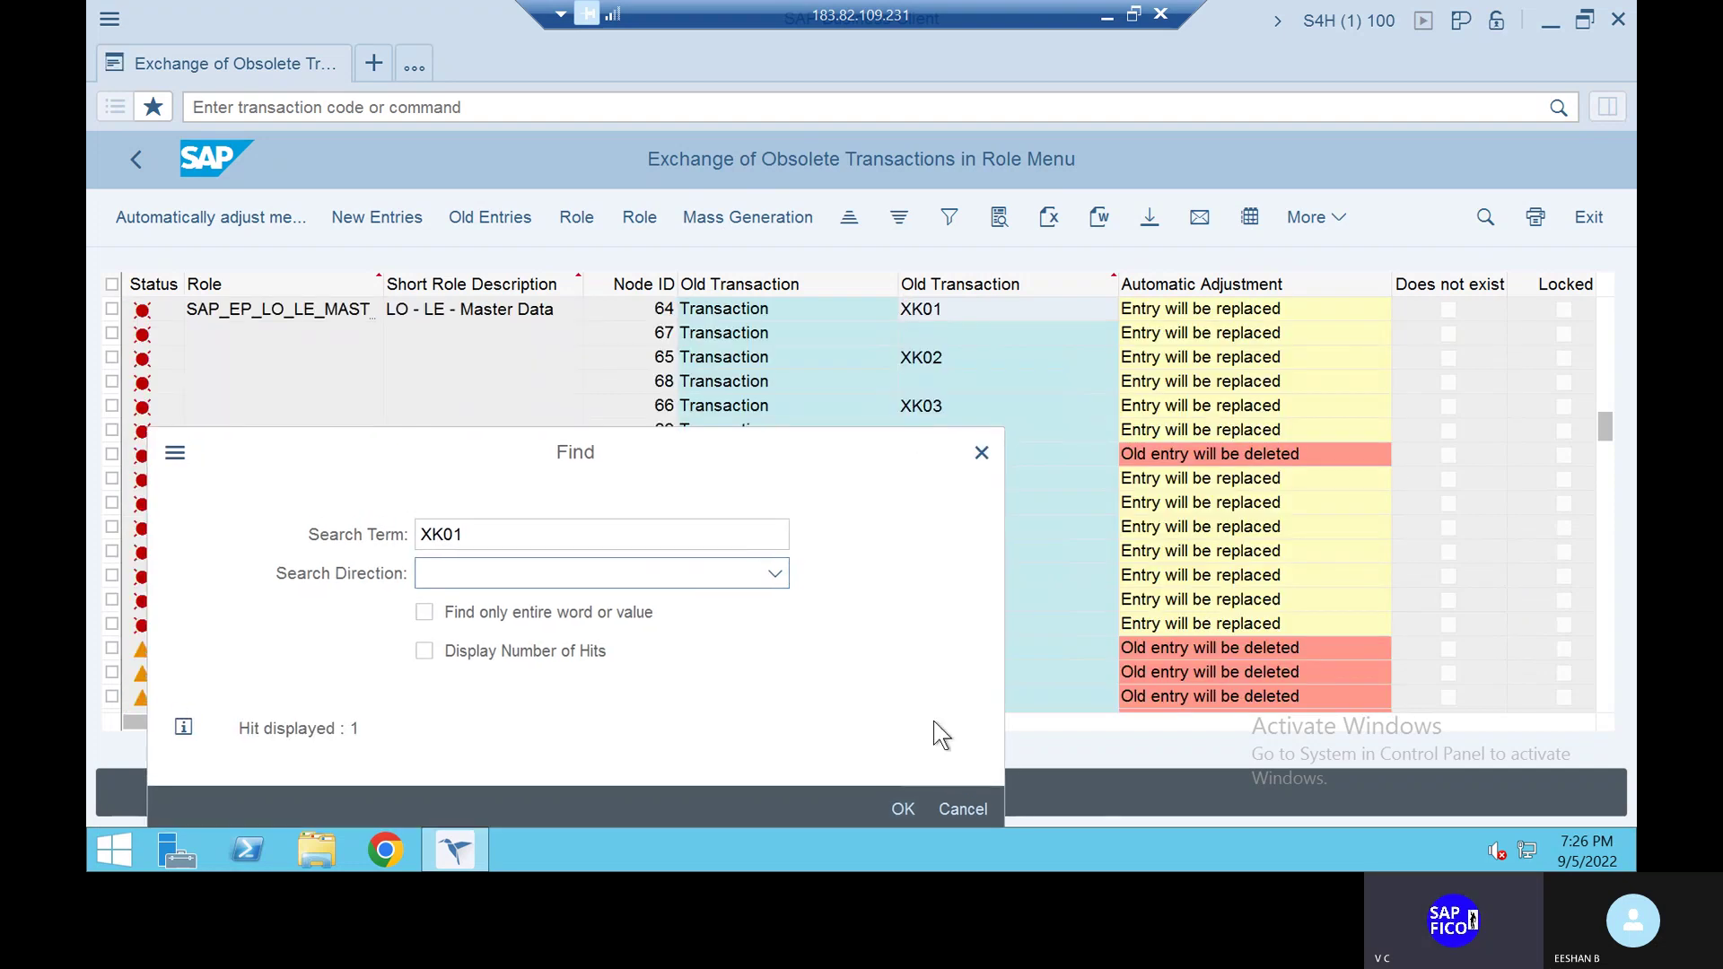
drag(980, 786, 916, 741)
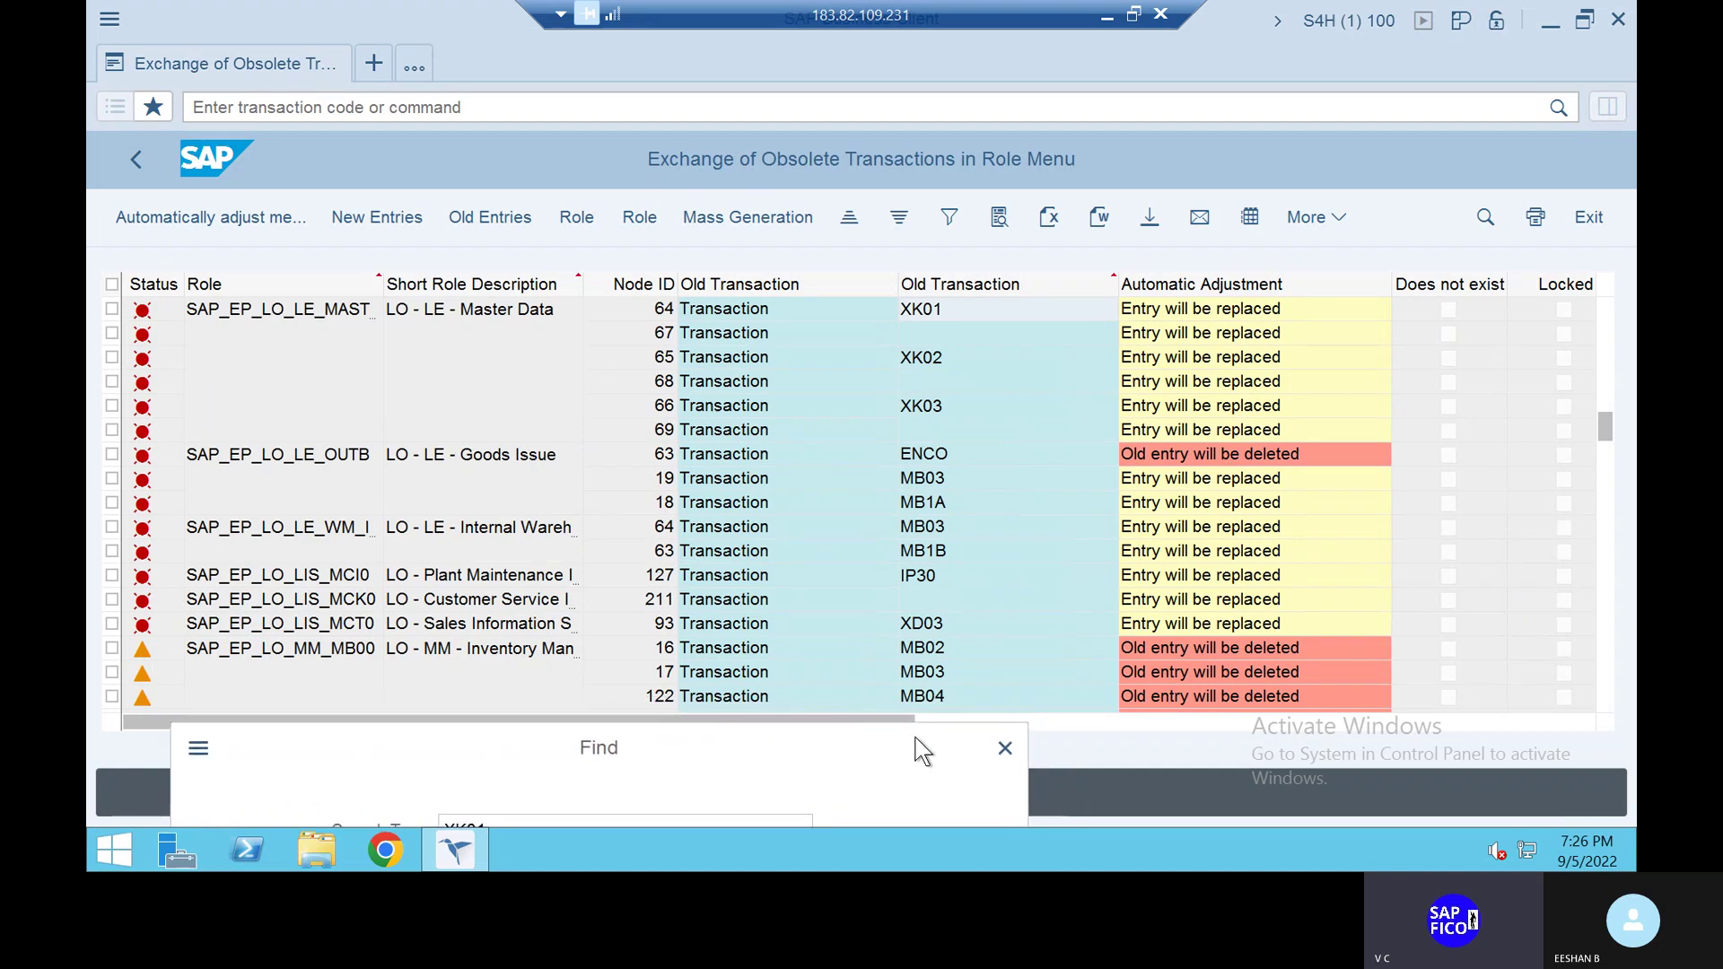
drag(916, 737, 916, 730)
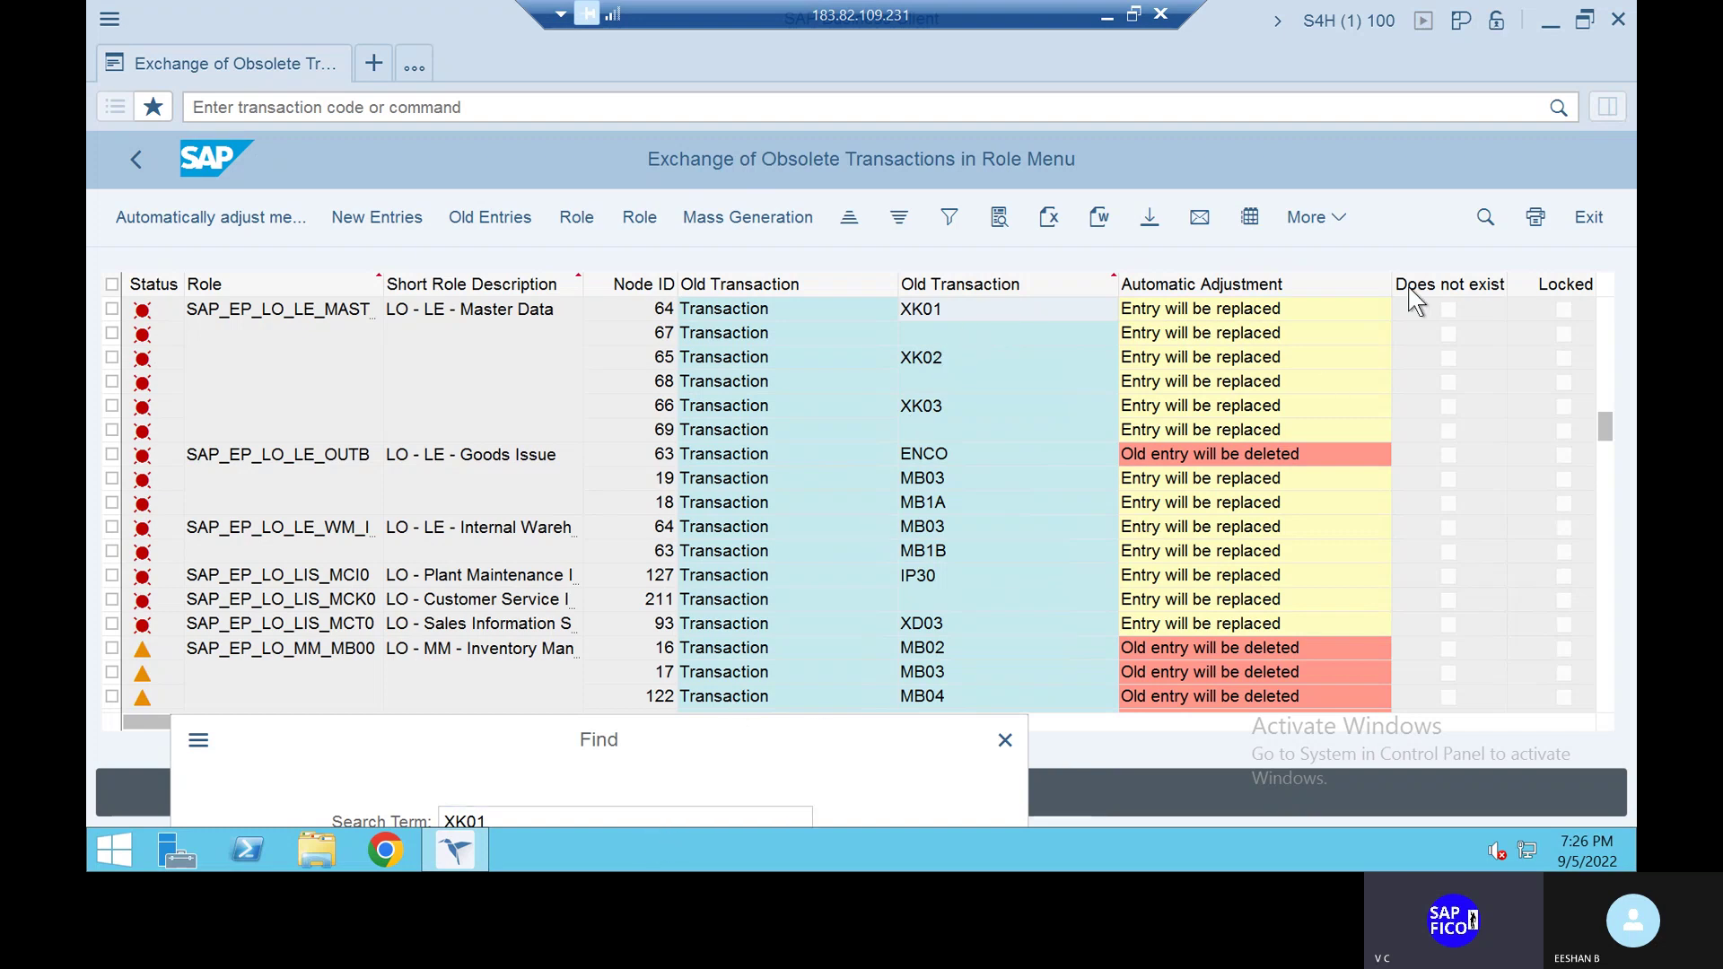
Find the next XK01 occurrence and move the Find dialog aside to see more rows
click(750, 816)
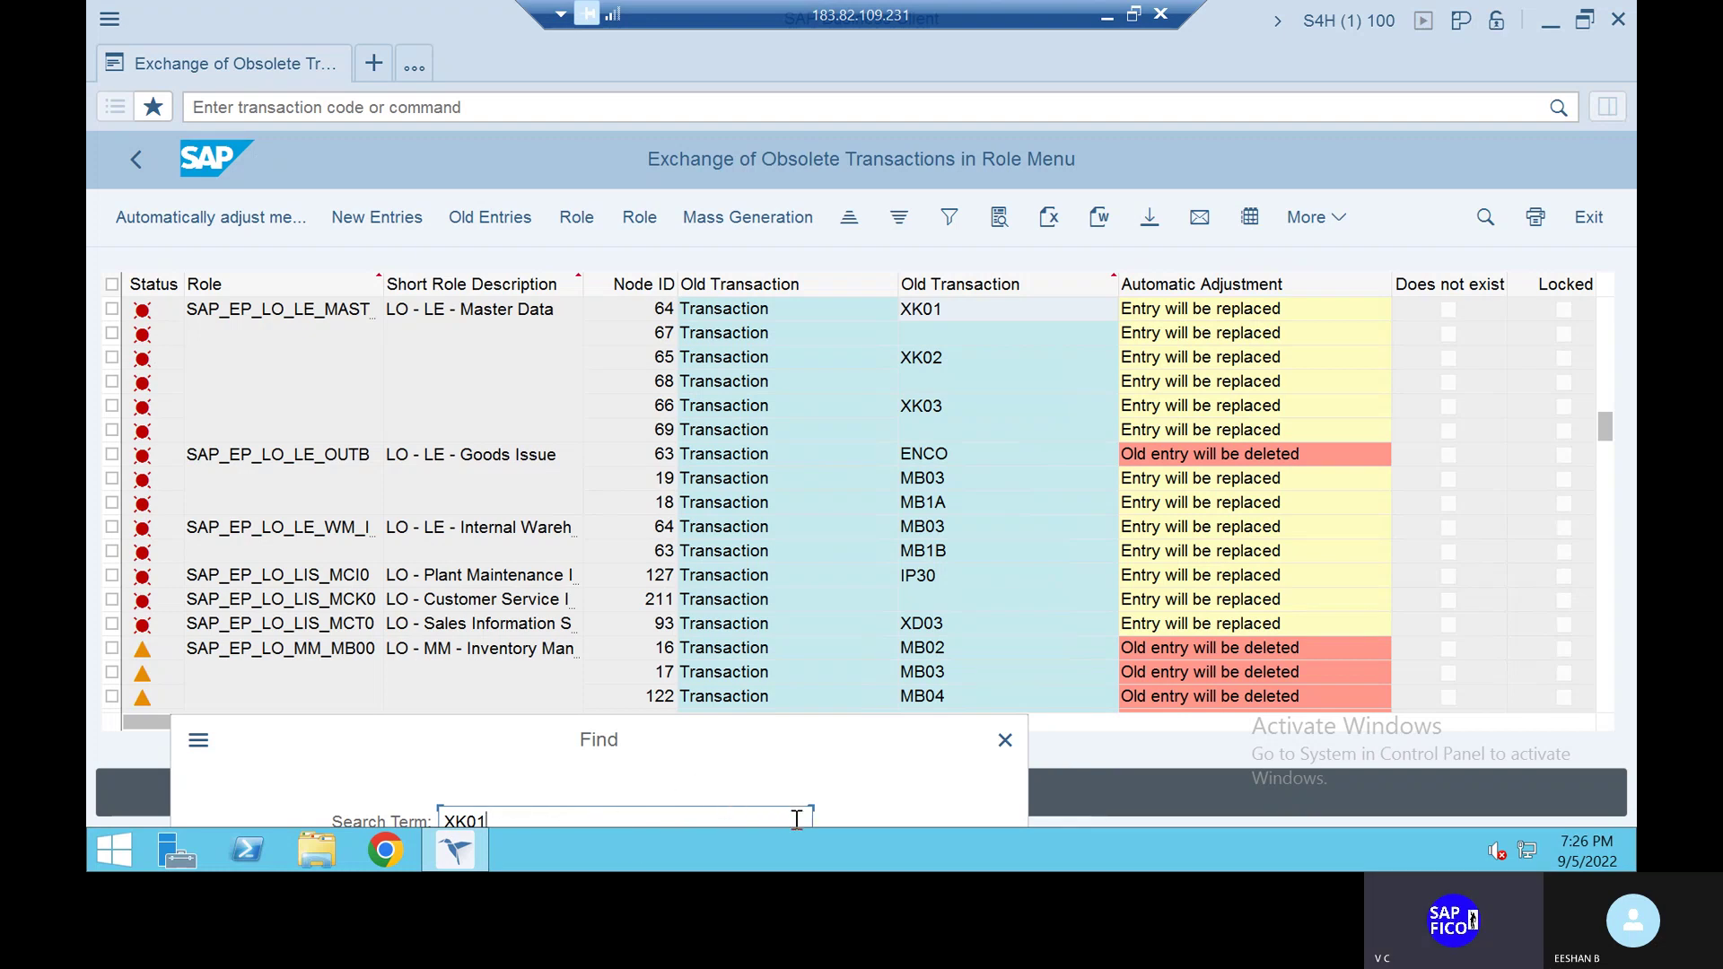
click(1487, 222)
click(763, 823)
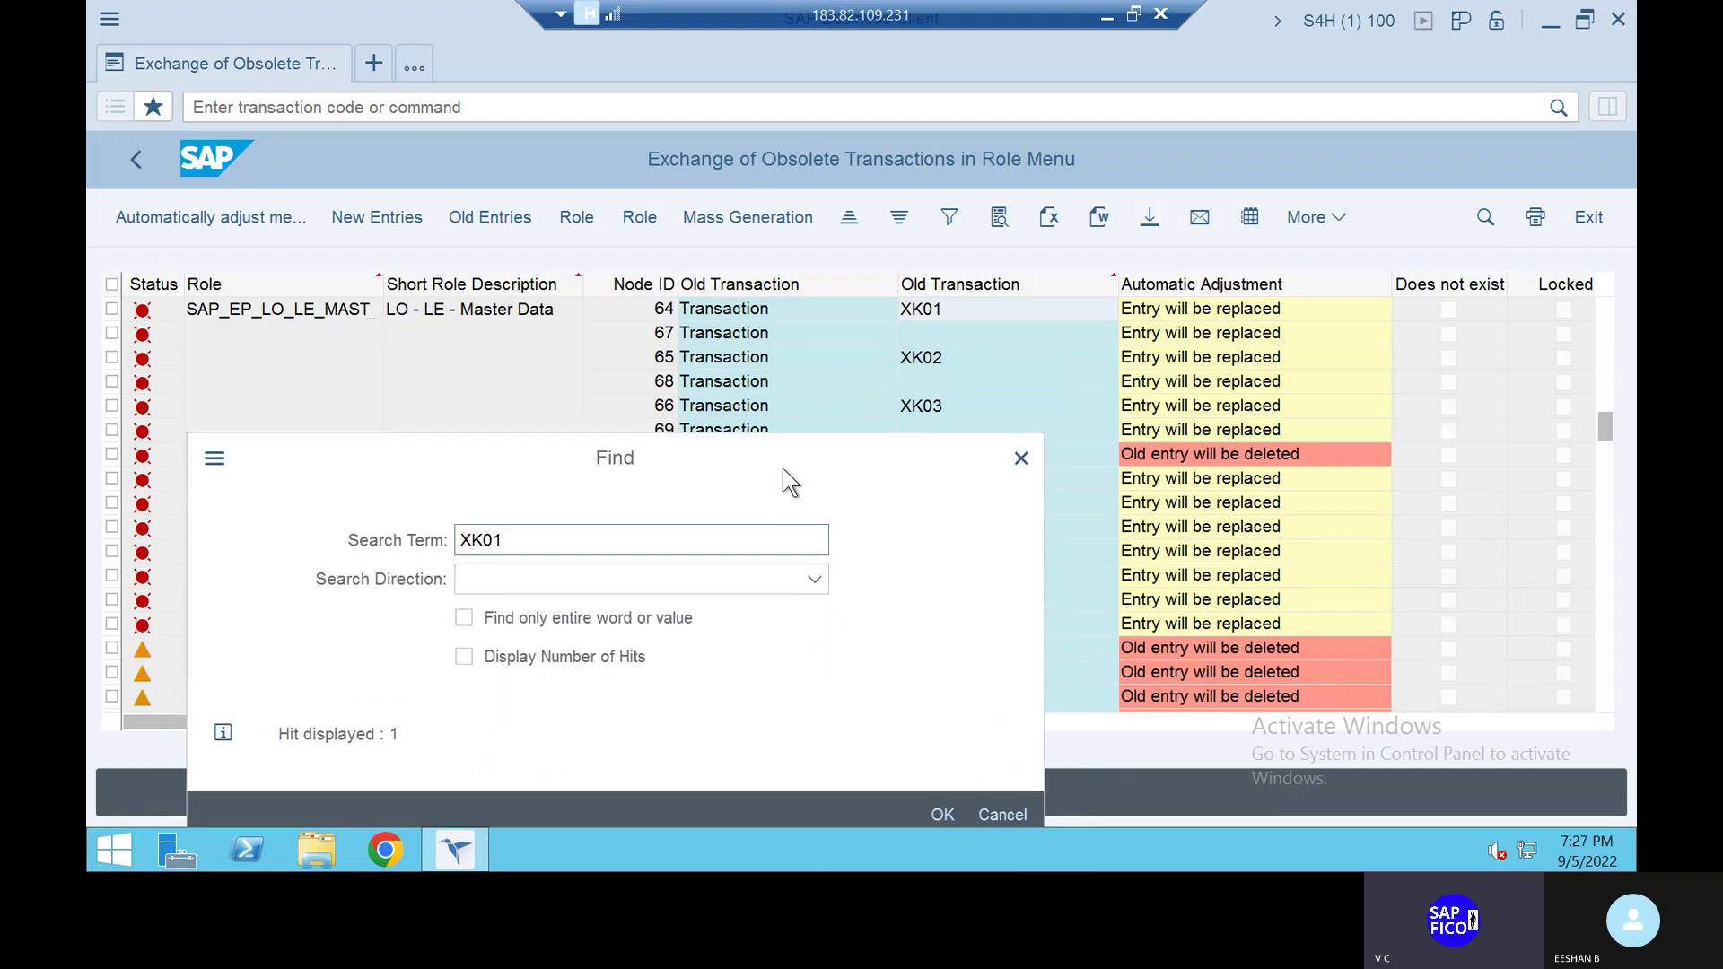
key(BackSpace)
key(BackSpace)
key(BackSpace)
text(K01)
click(939, 812)
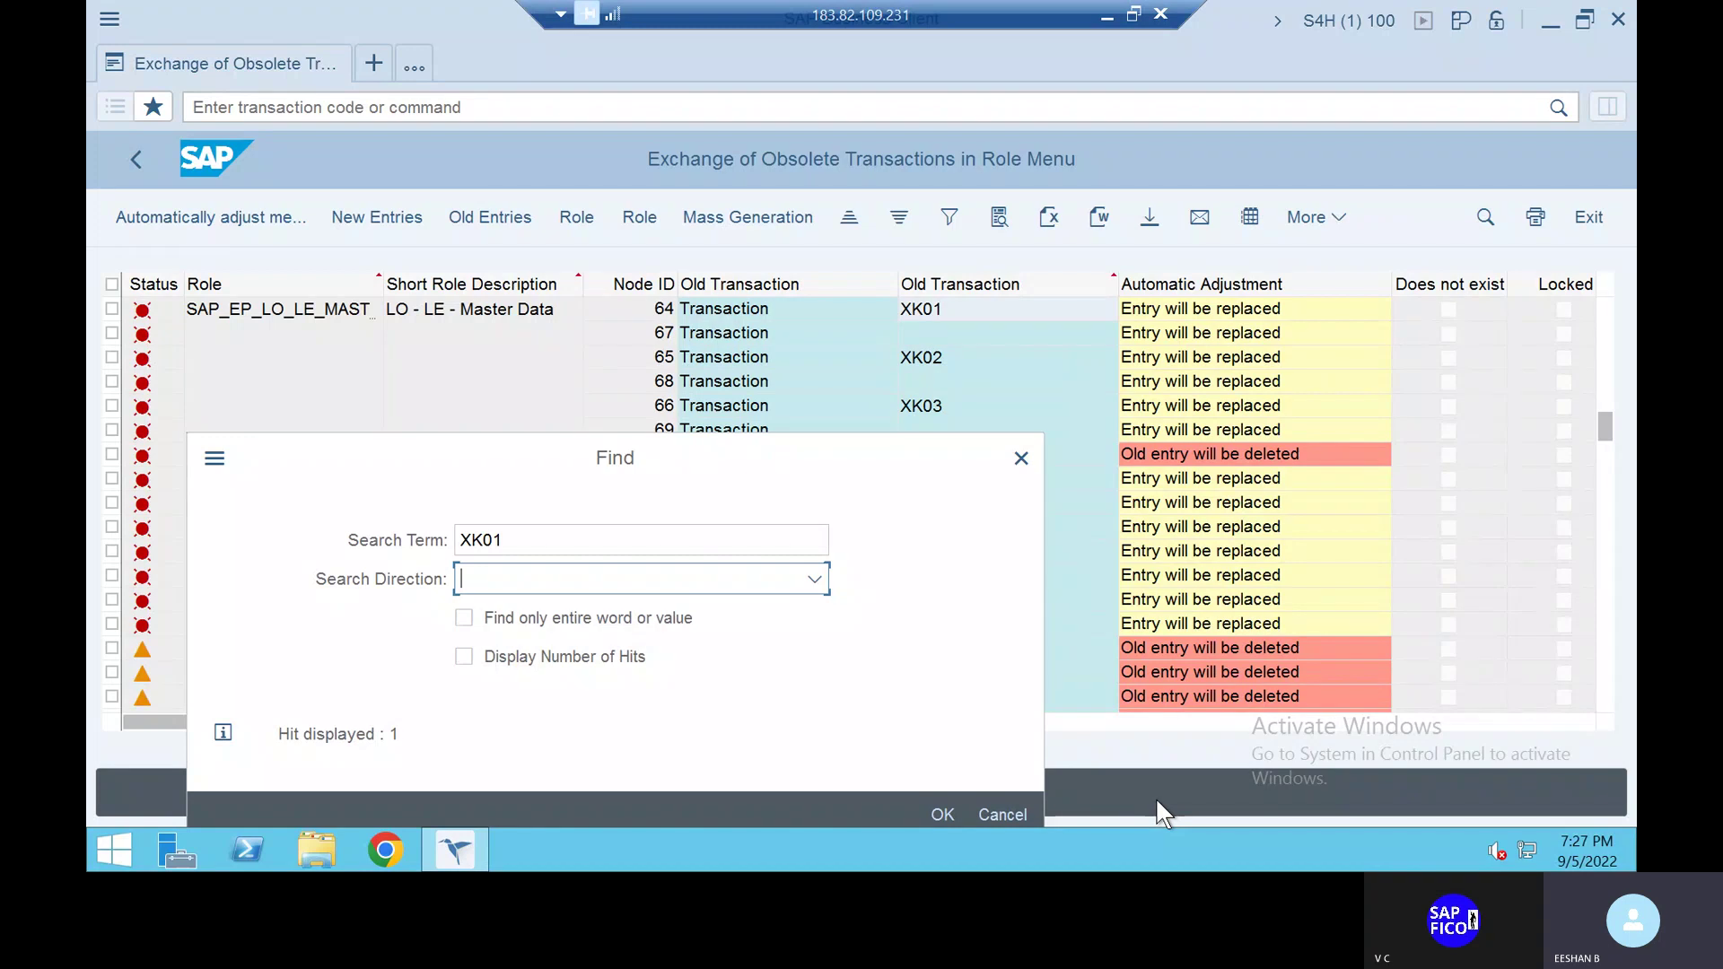
click(940, 811)
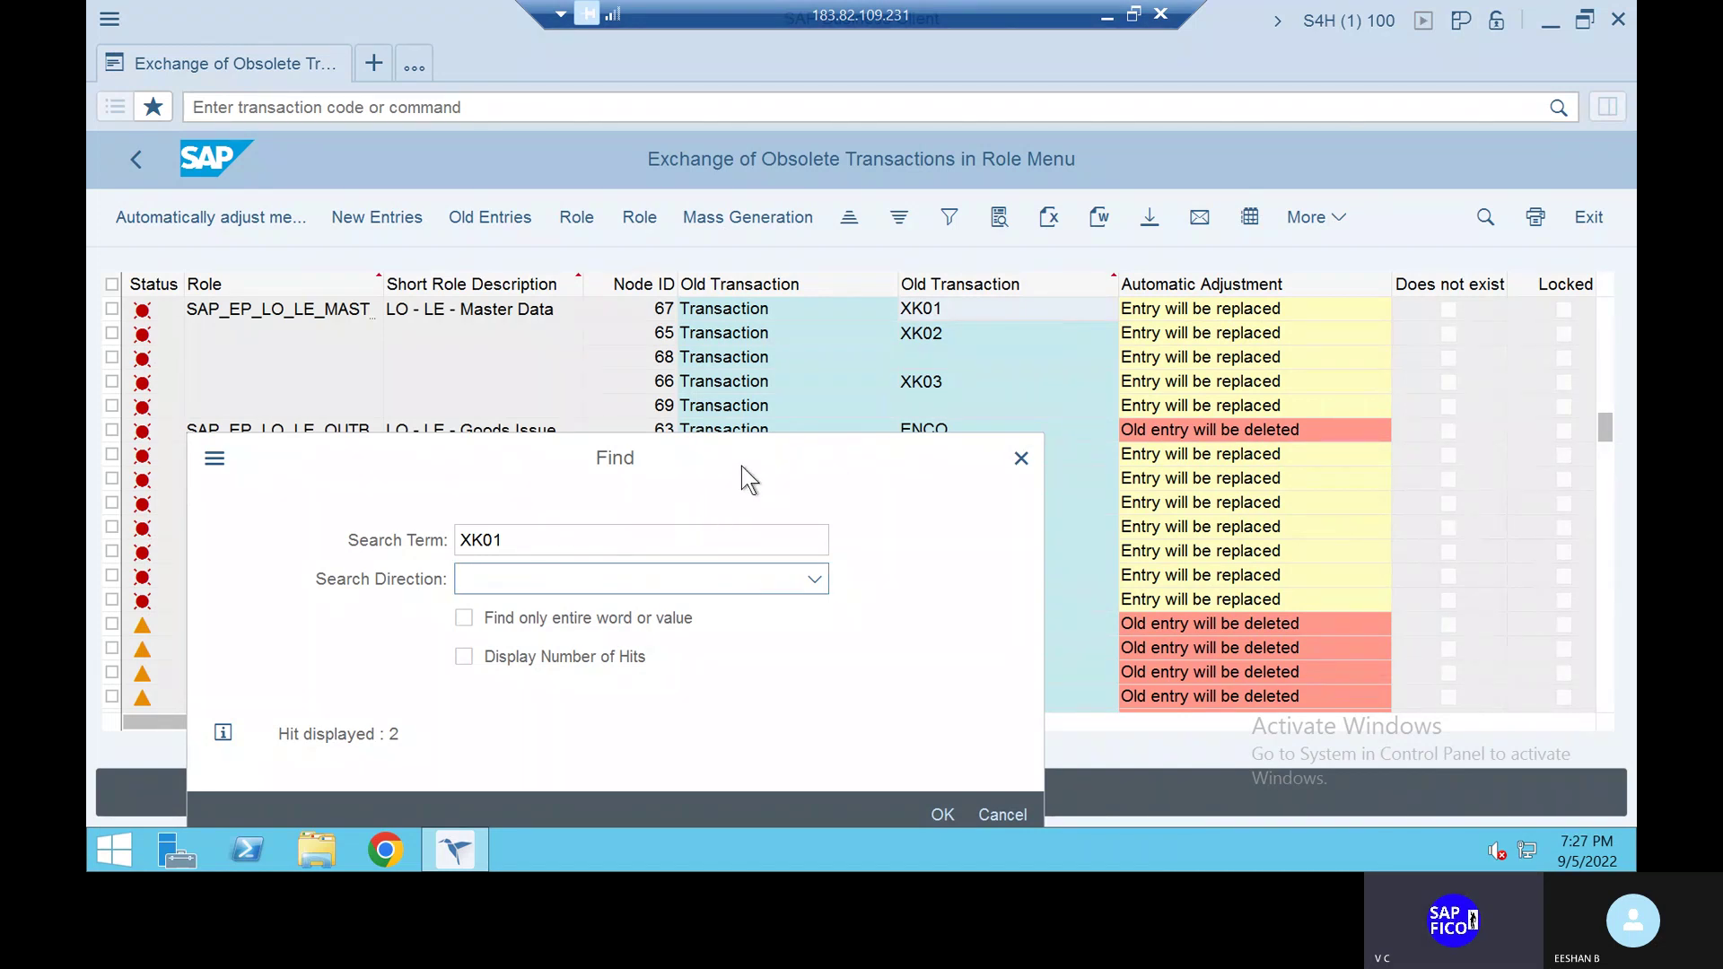
drag(741, 444, 709, 606)
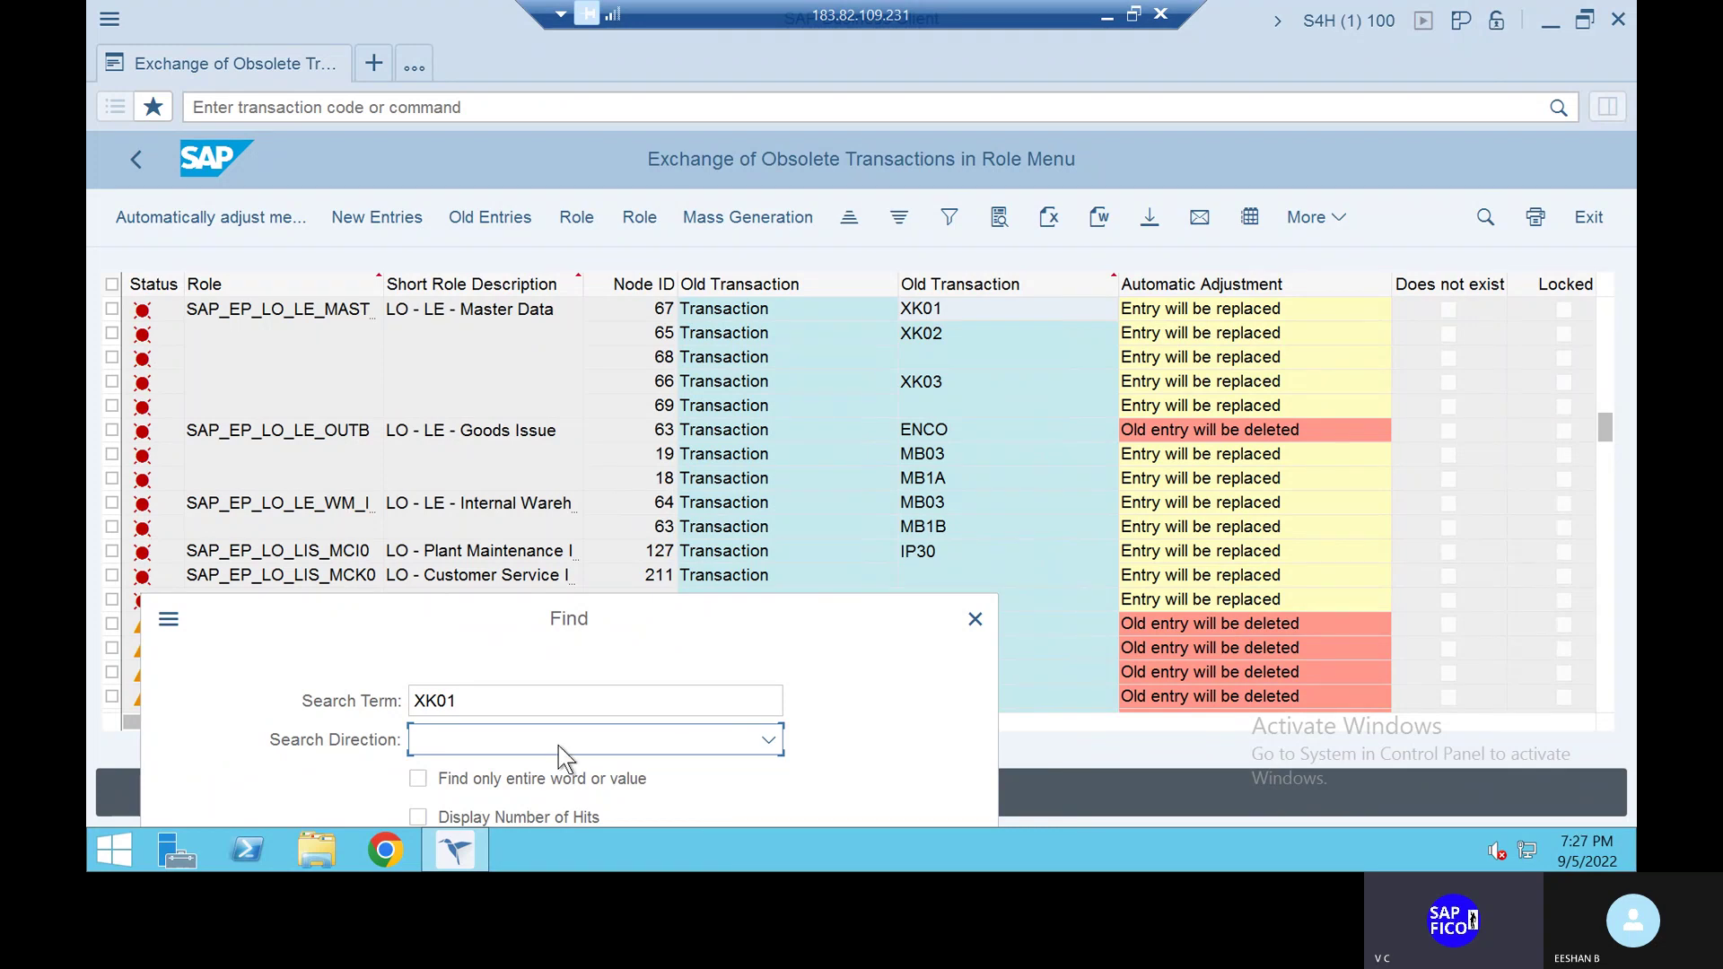
Search the list for XD01 and move the Find dialog to show the SAP_EHSM_PSS_PSSU hit
click(482, 702)
key(BackSpace)
key(BackSpace)
key(BackSpace)
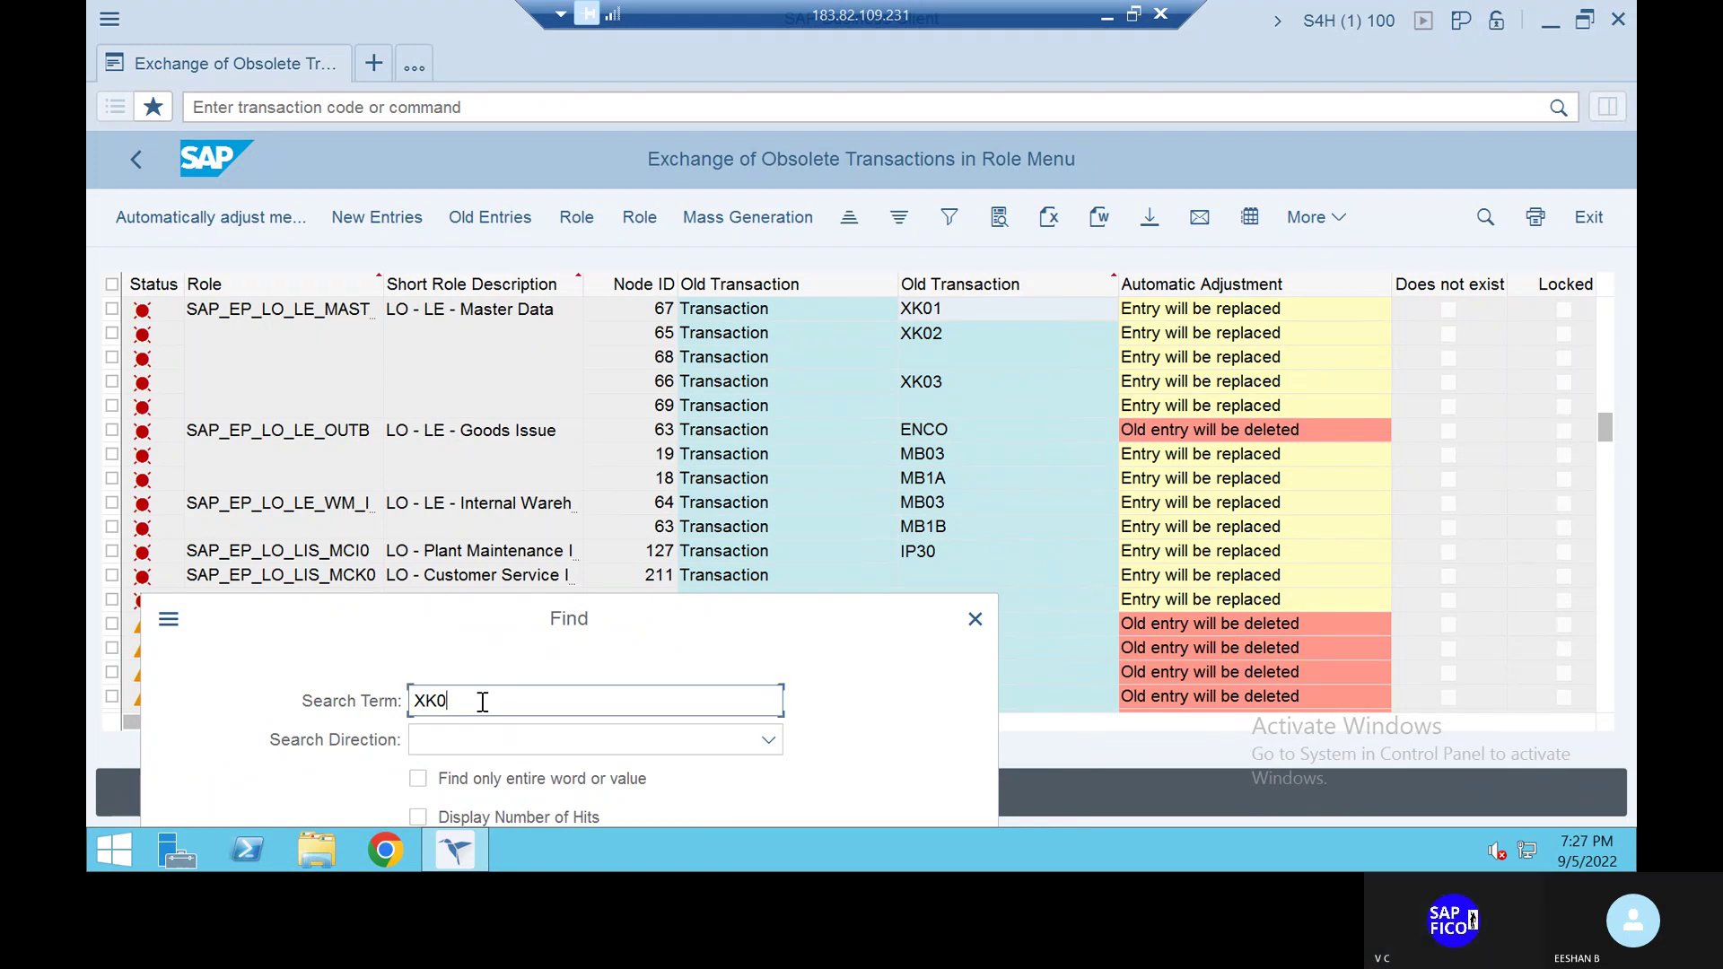
text(D01)
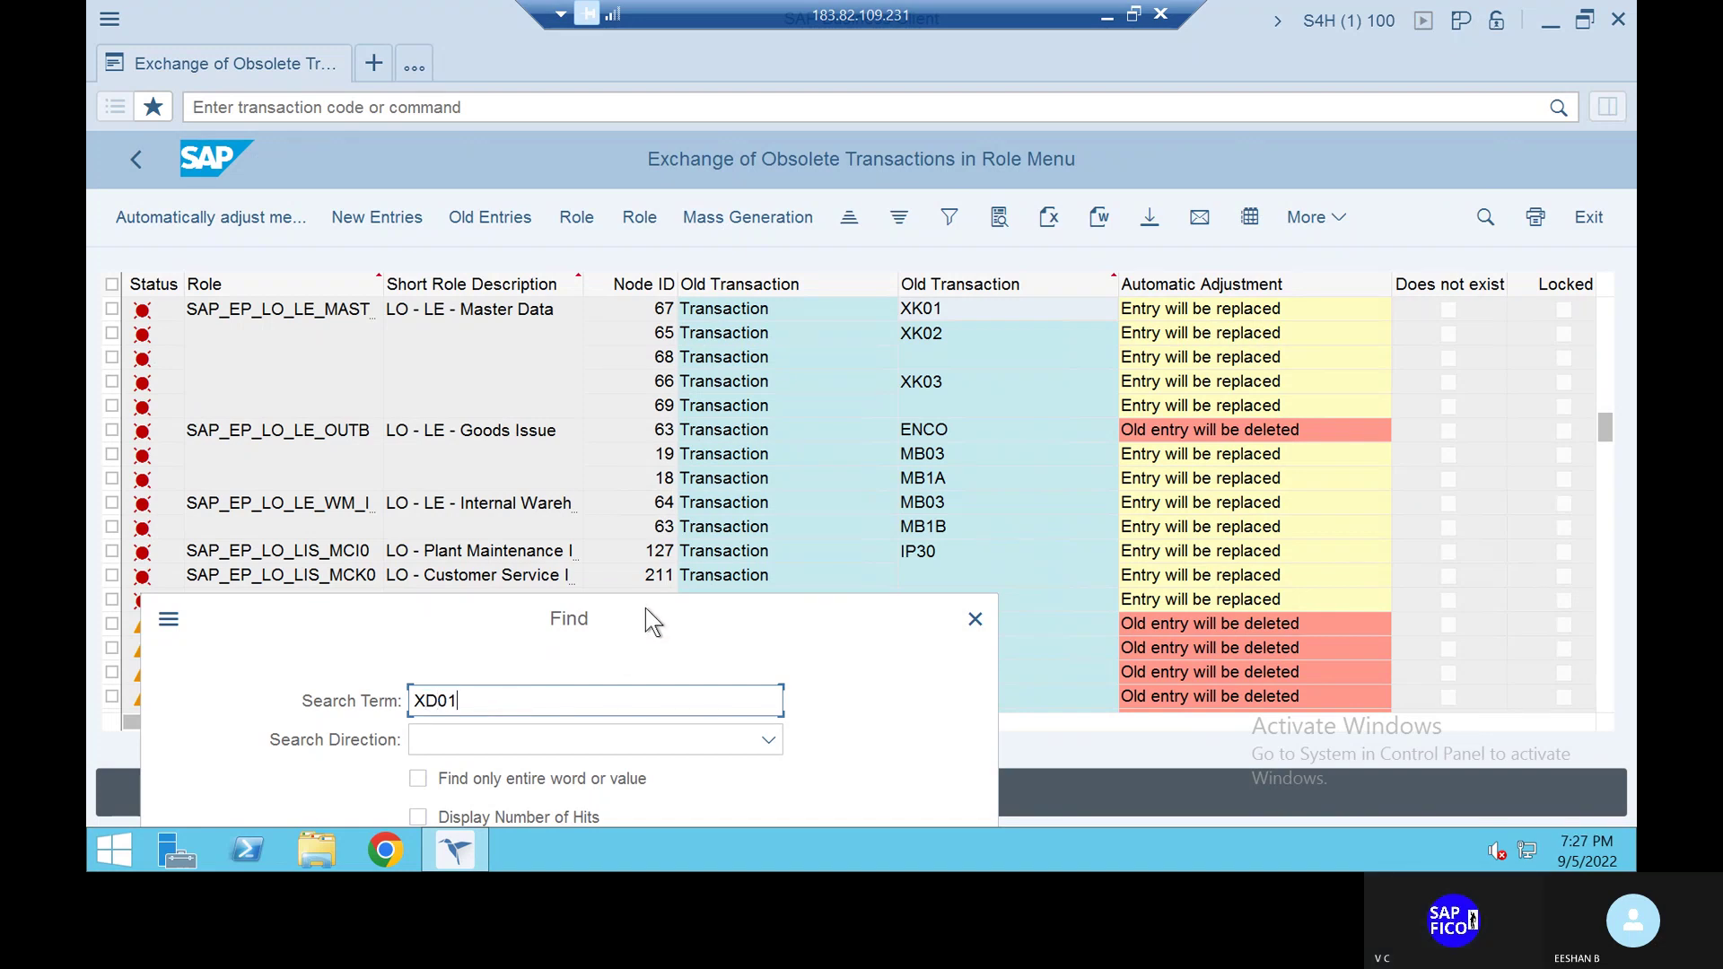
drag(645, 610, 631, 427)
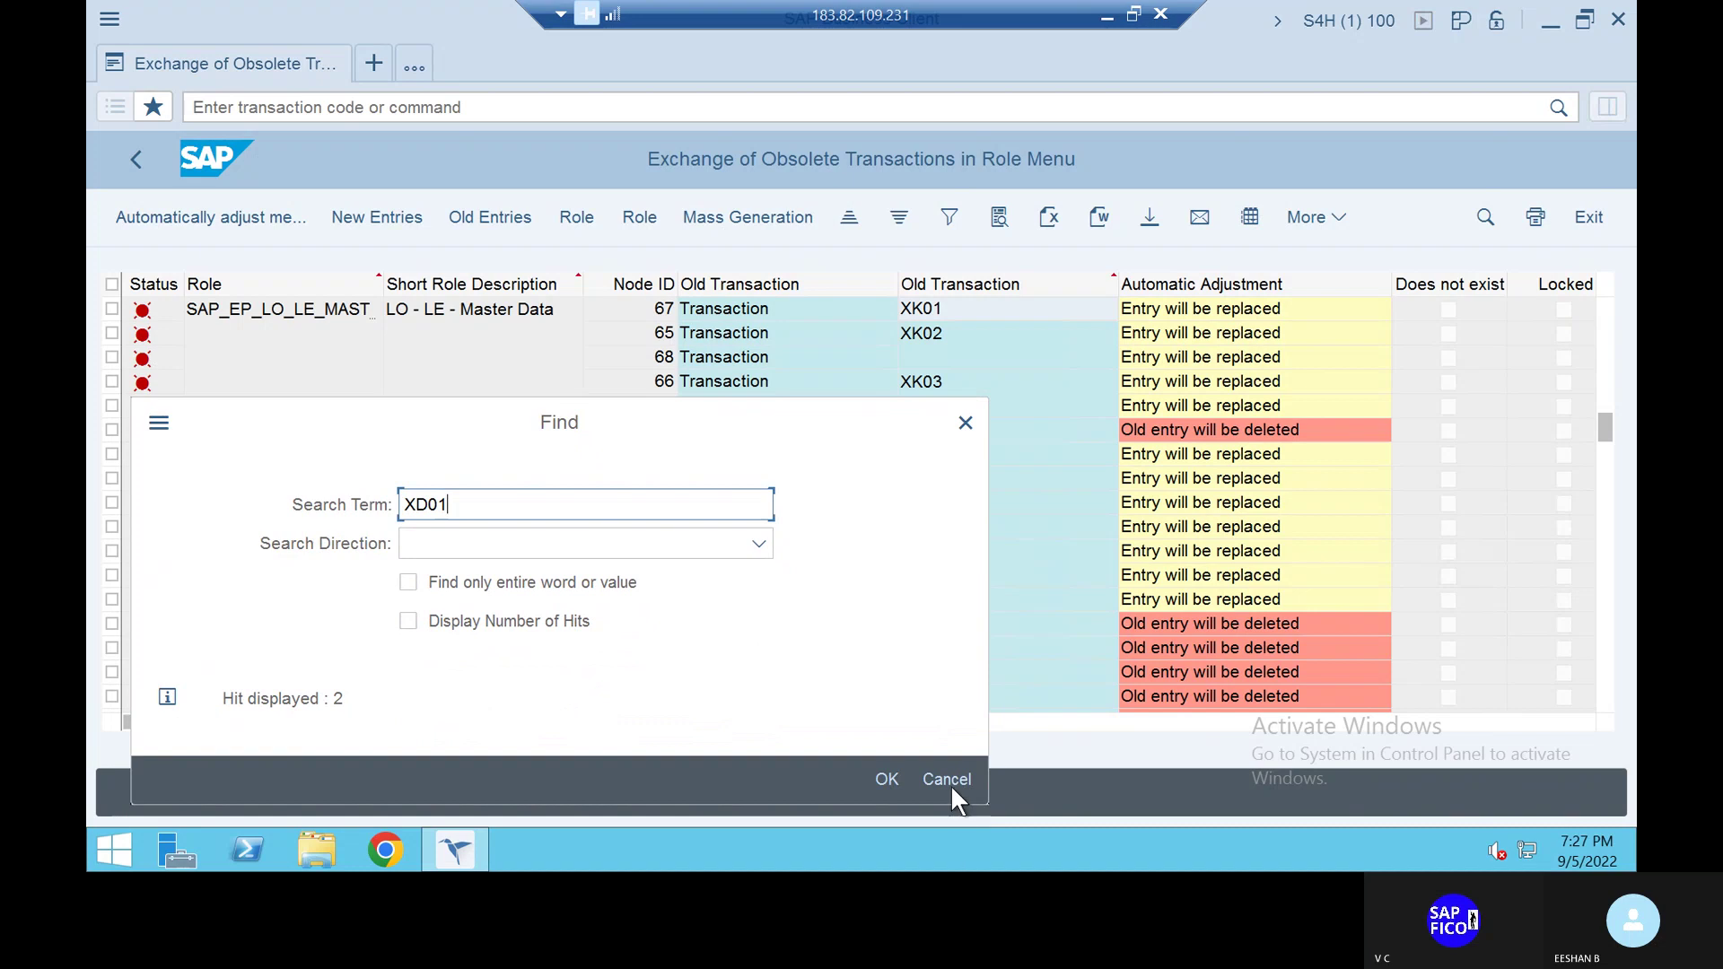
click(888, 778)
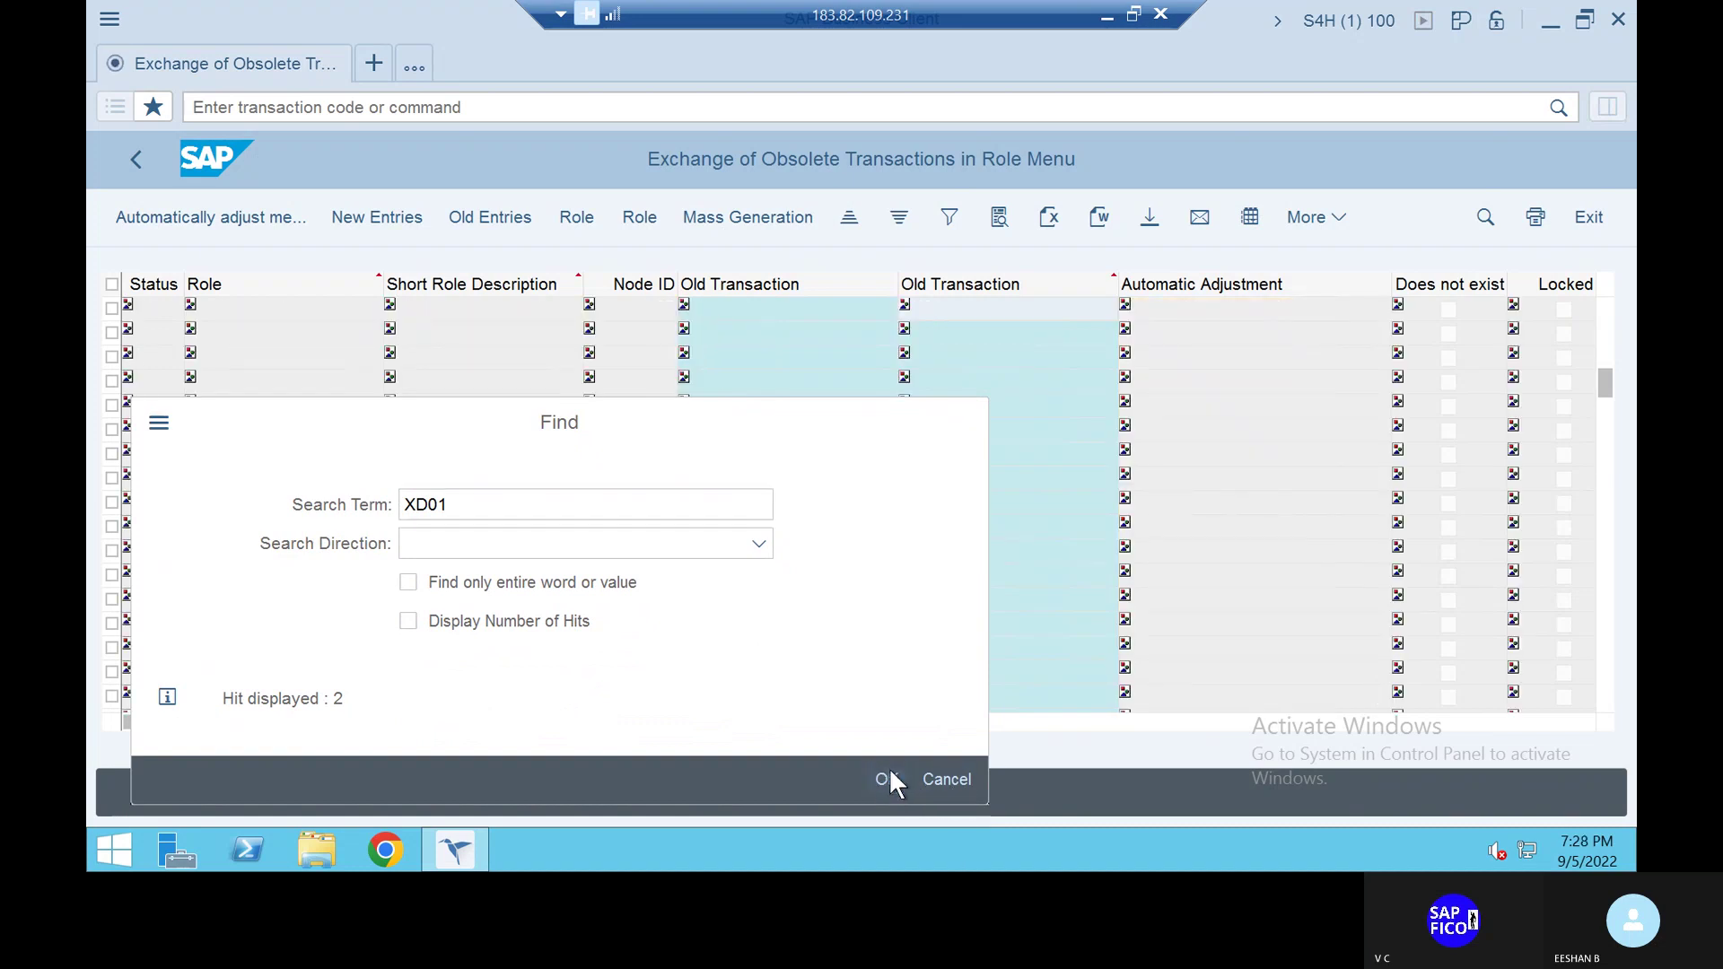
drag(806, 411, 833, 586)
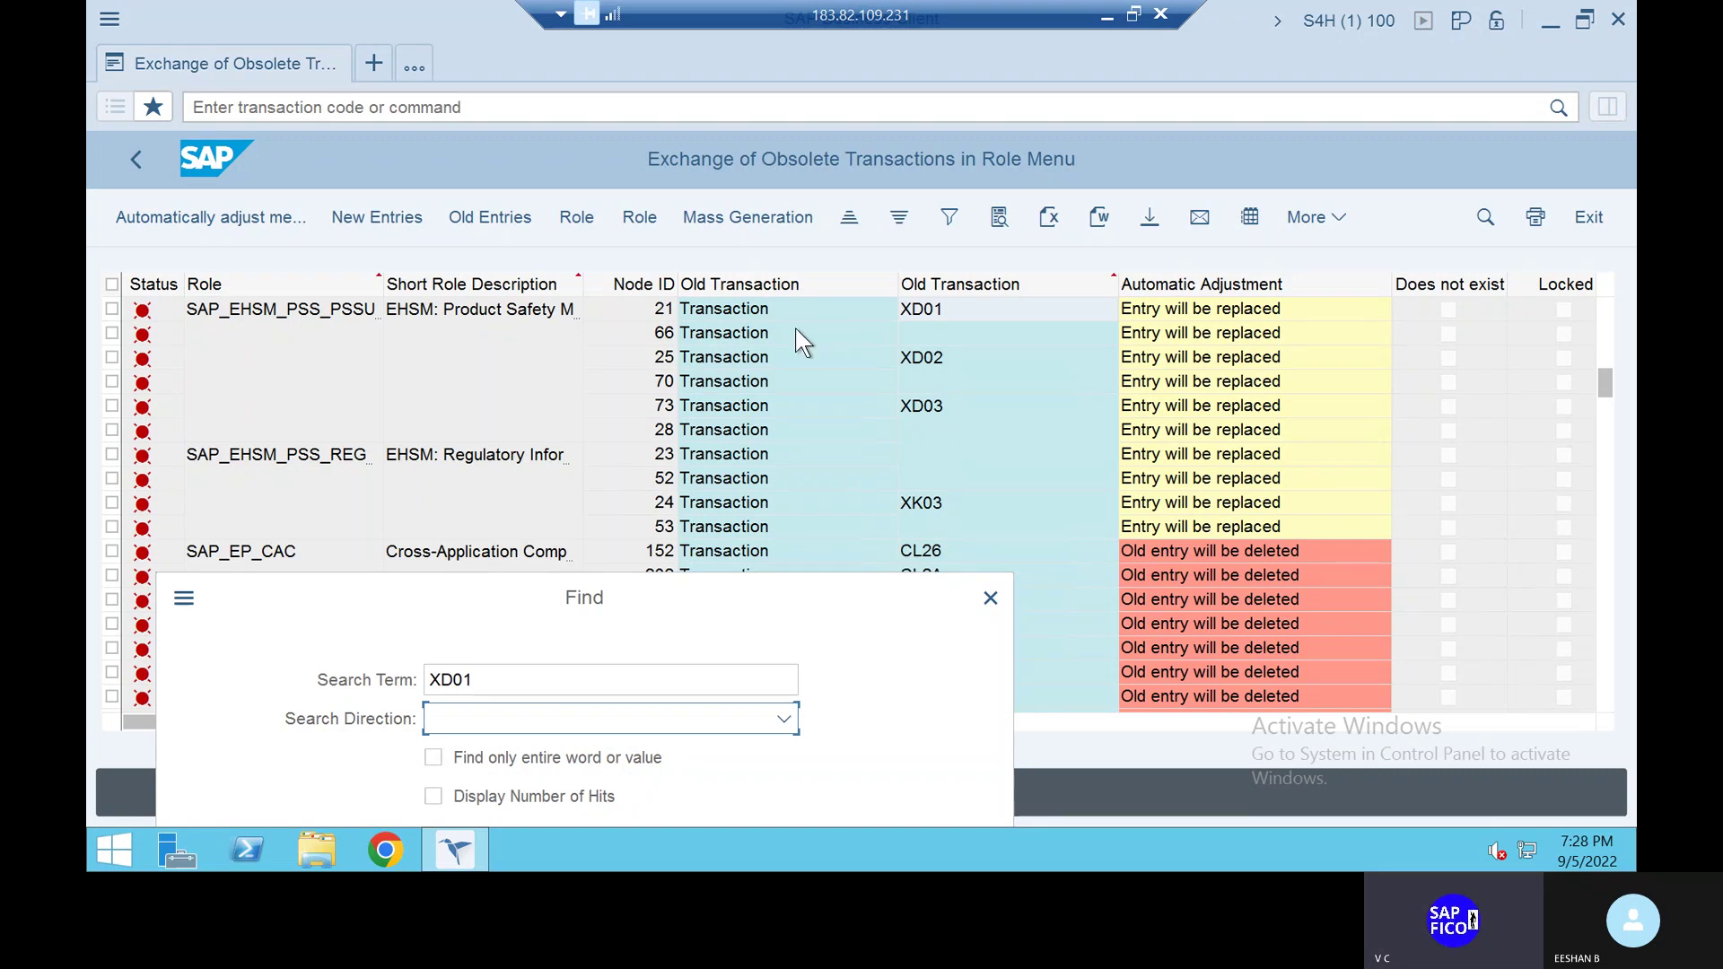
Open a second session and go to SAP Easy Access with /n
click(374, 67)
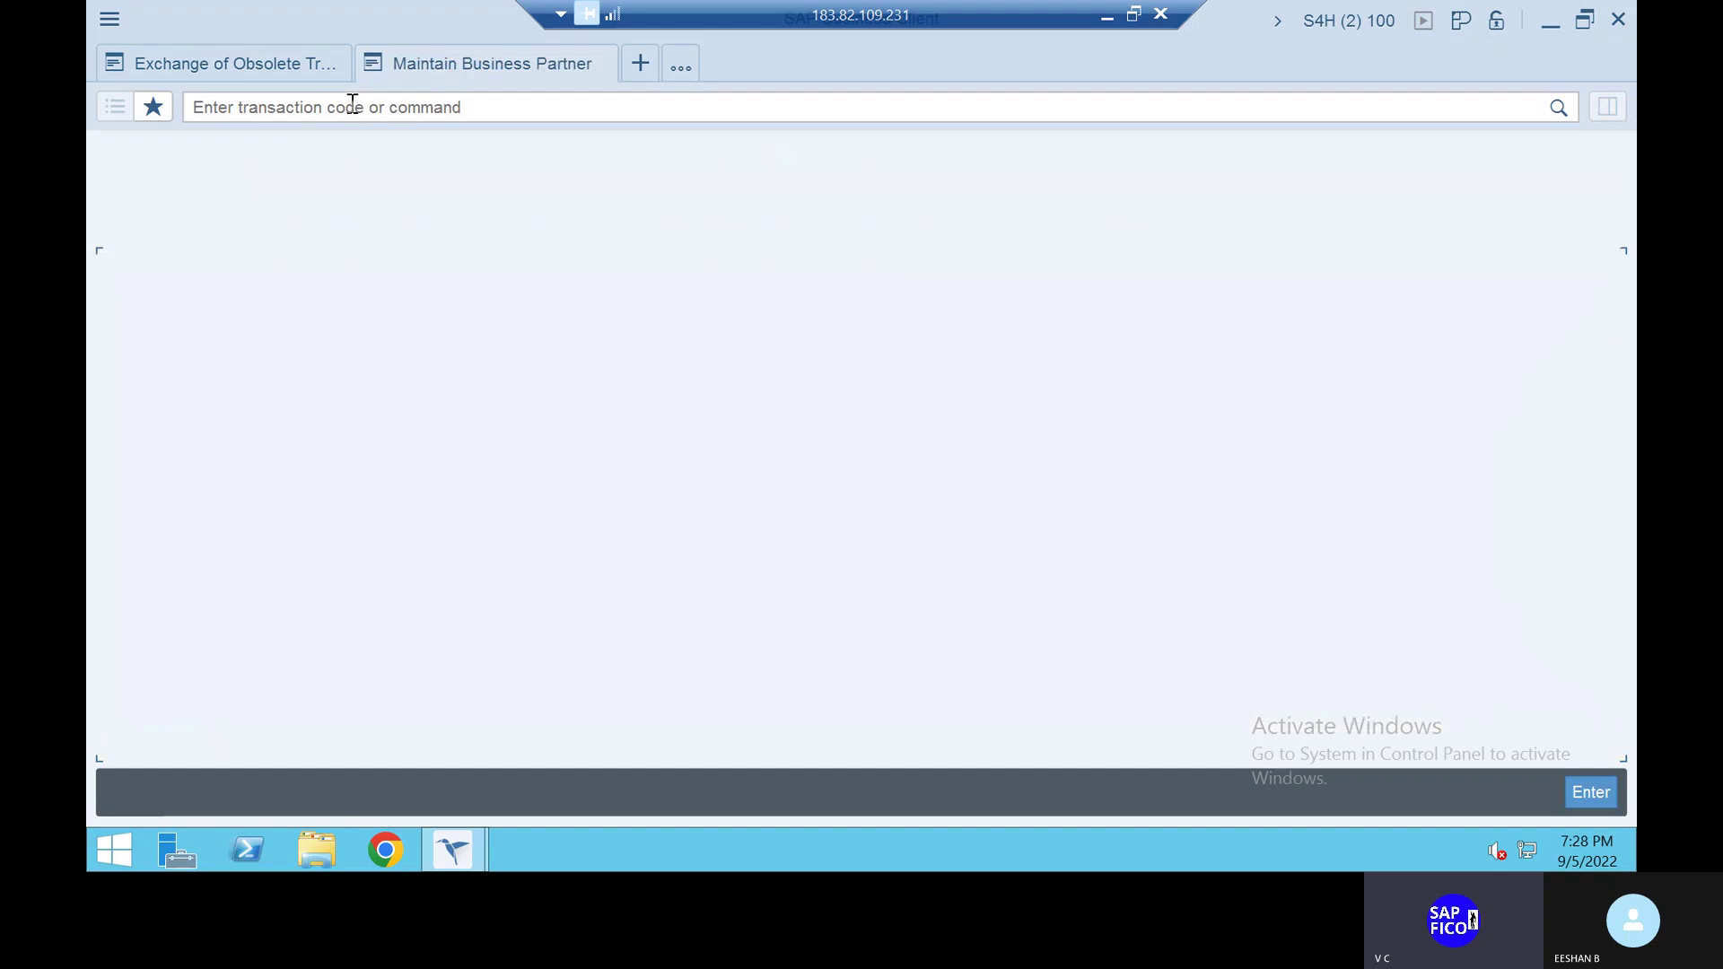
click(352, 105)
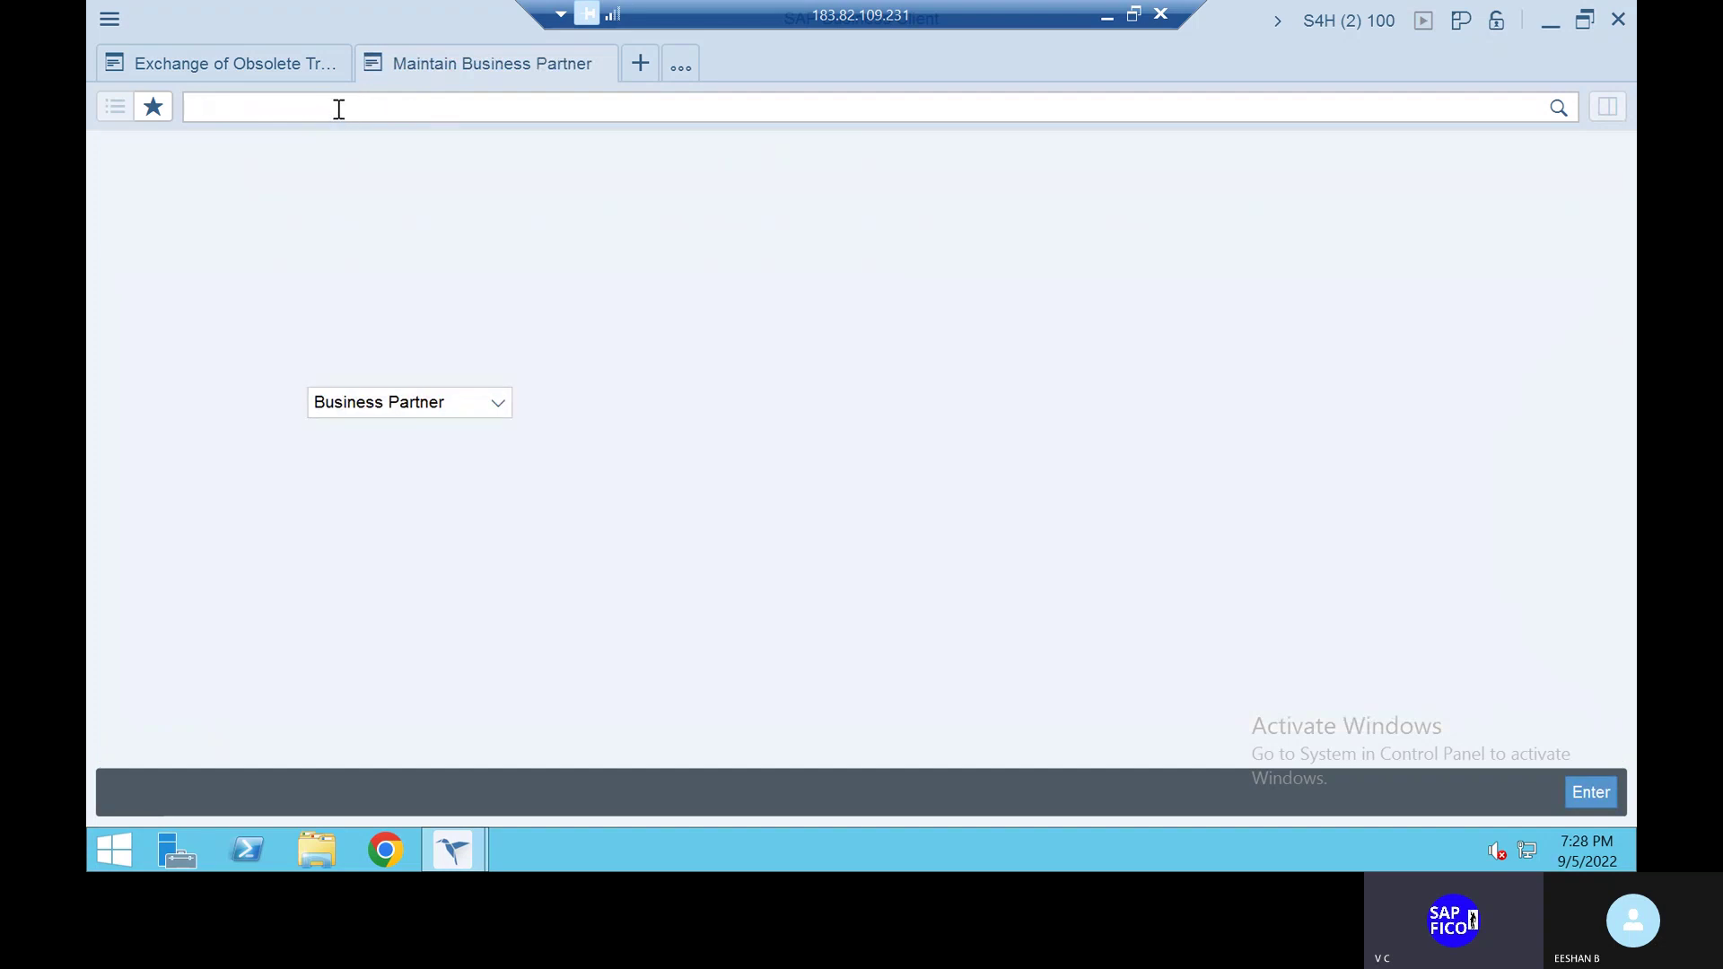
text(/n)
key(Return)
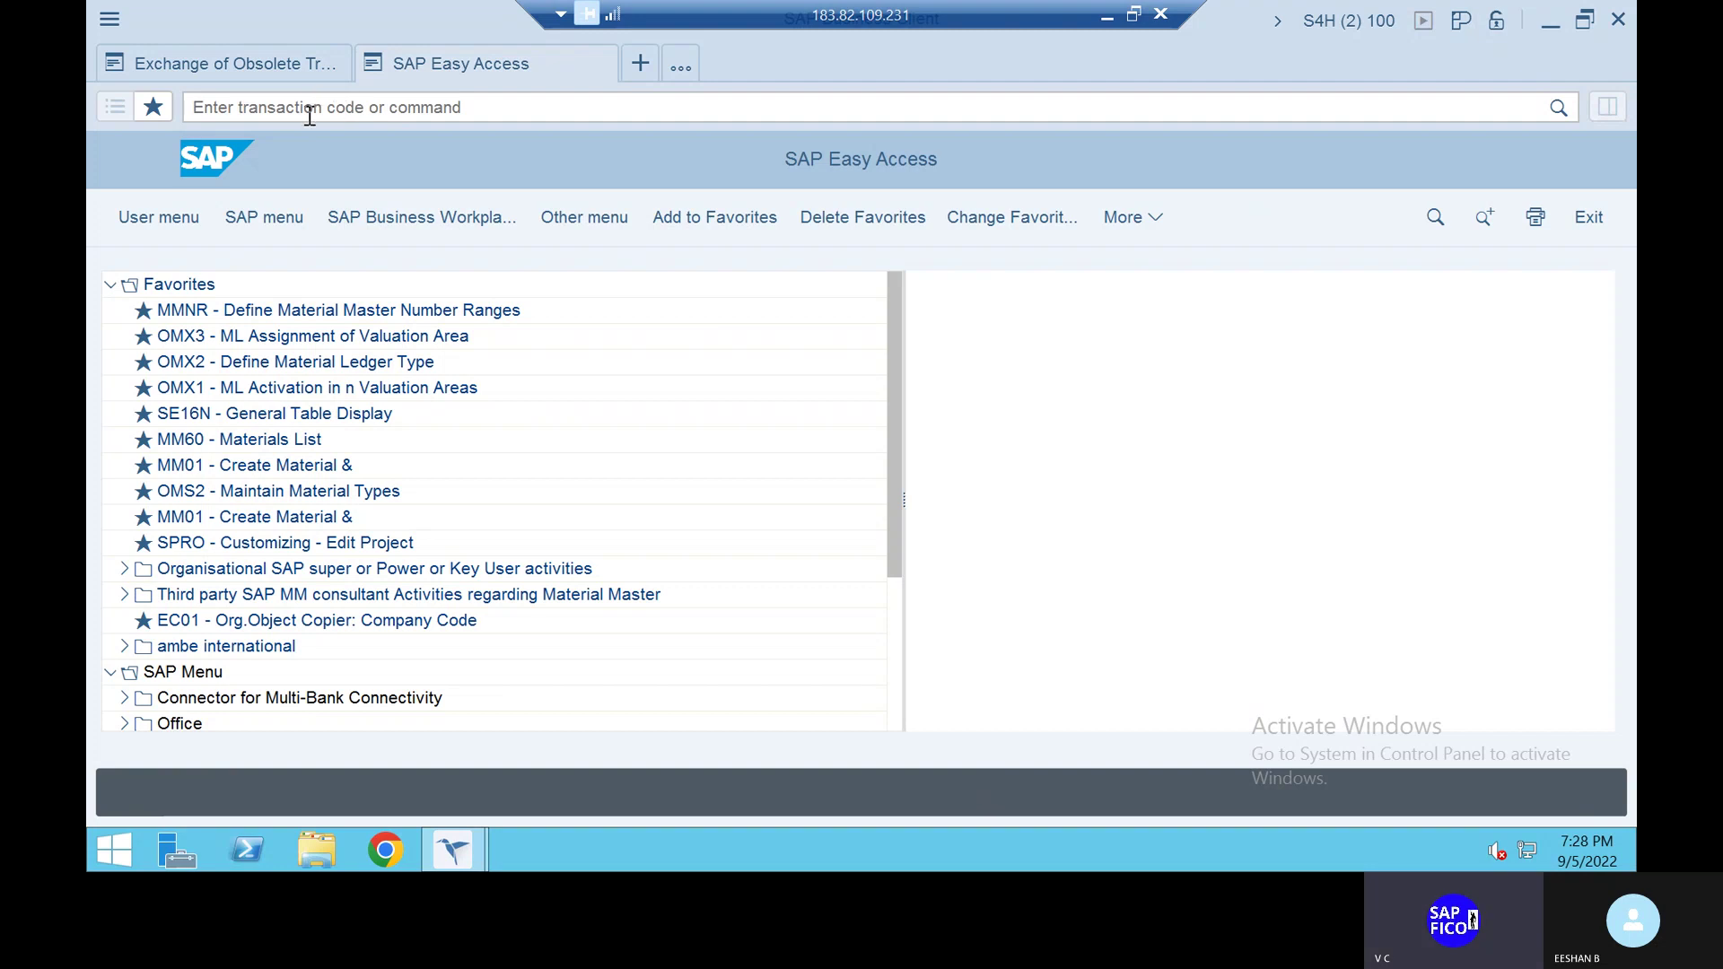
Run transaction XD01 from the command field
click(310, 115)
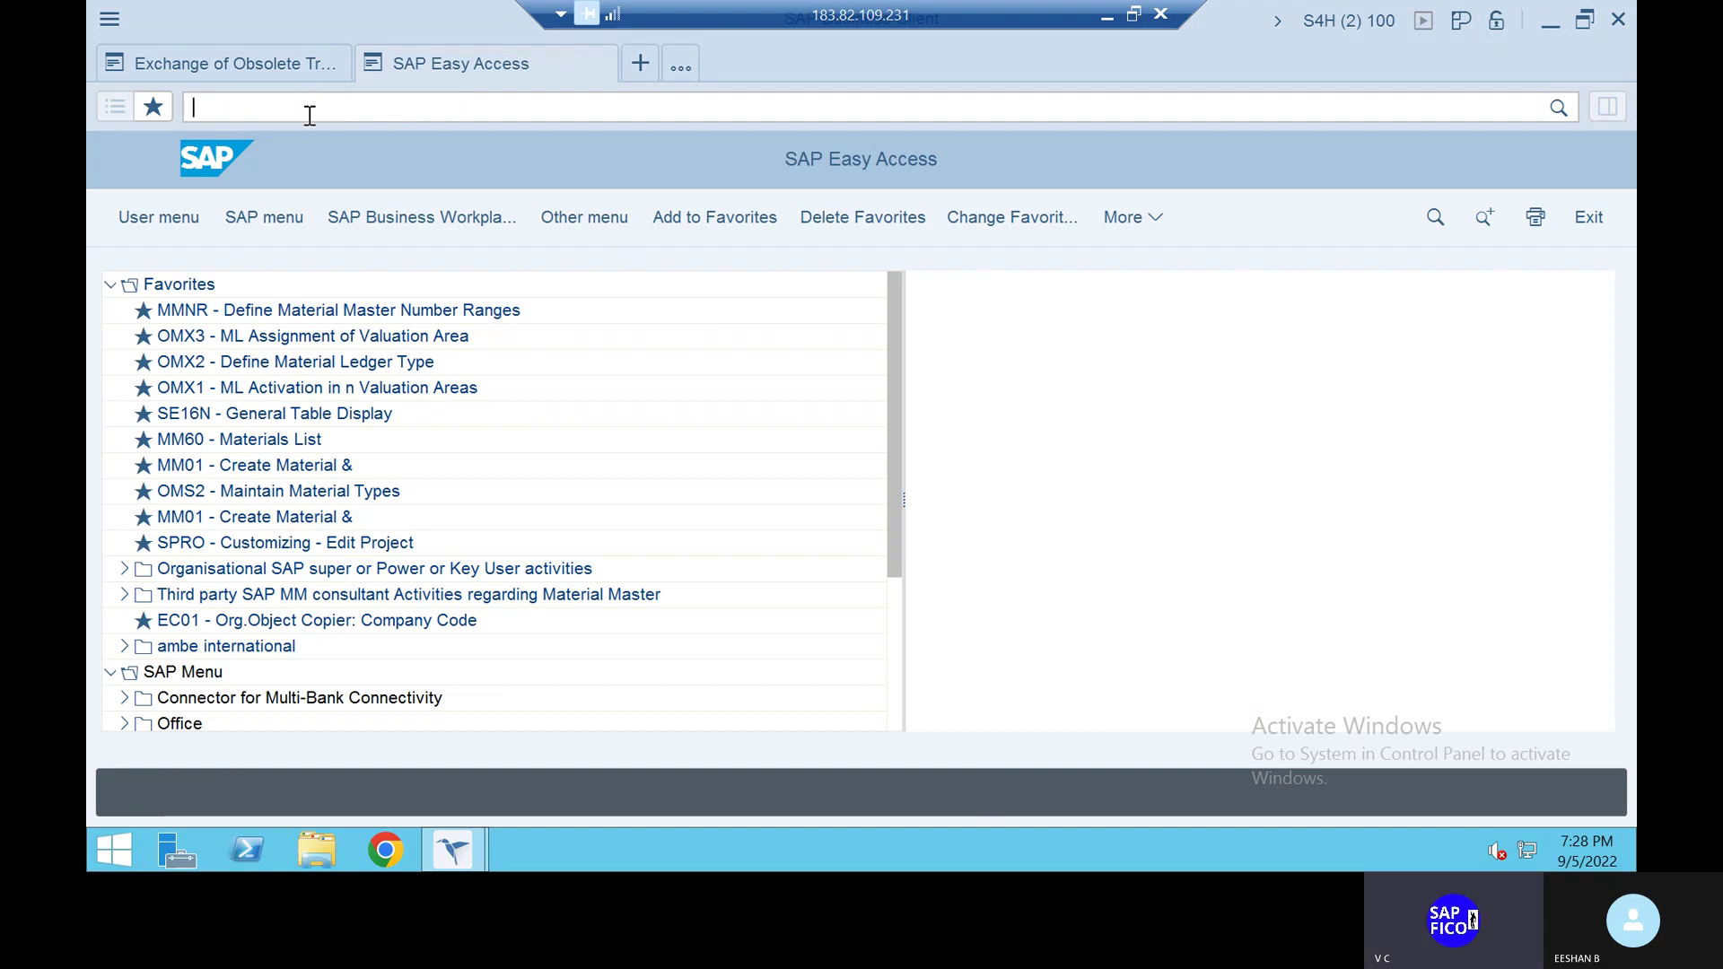
text(XD)
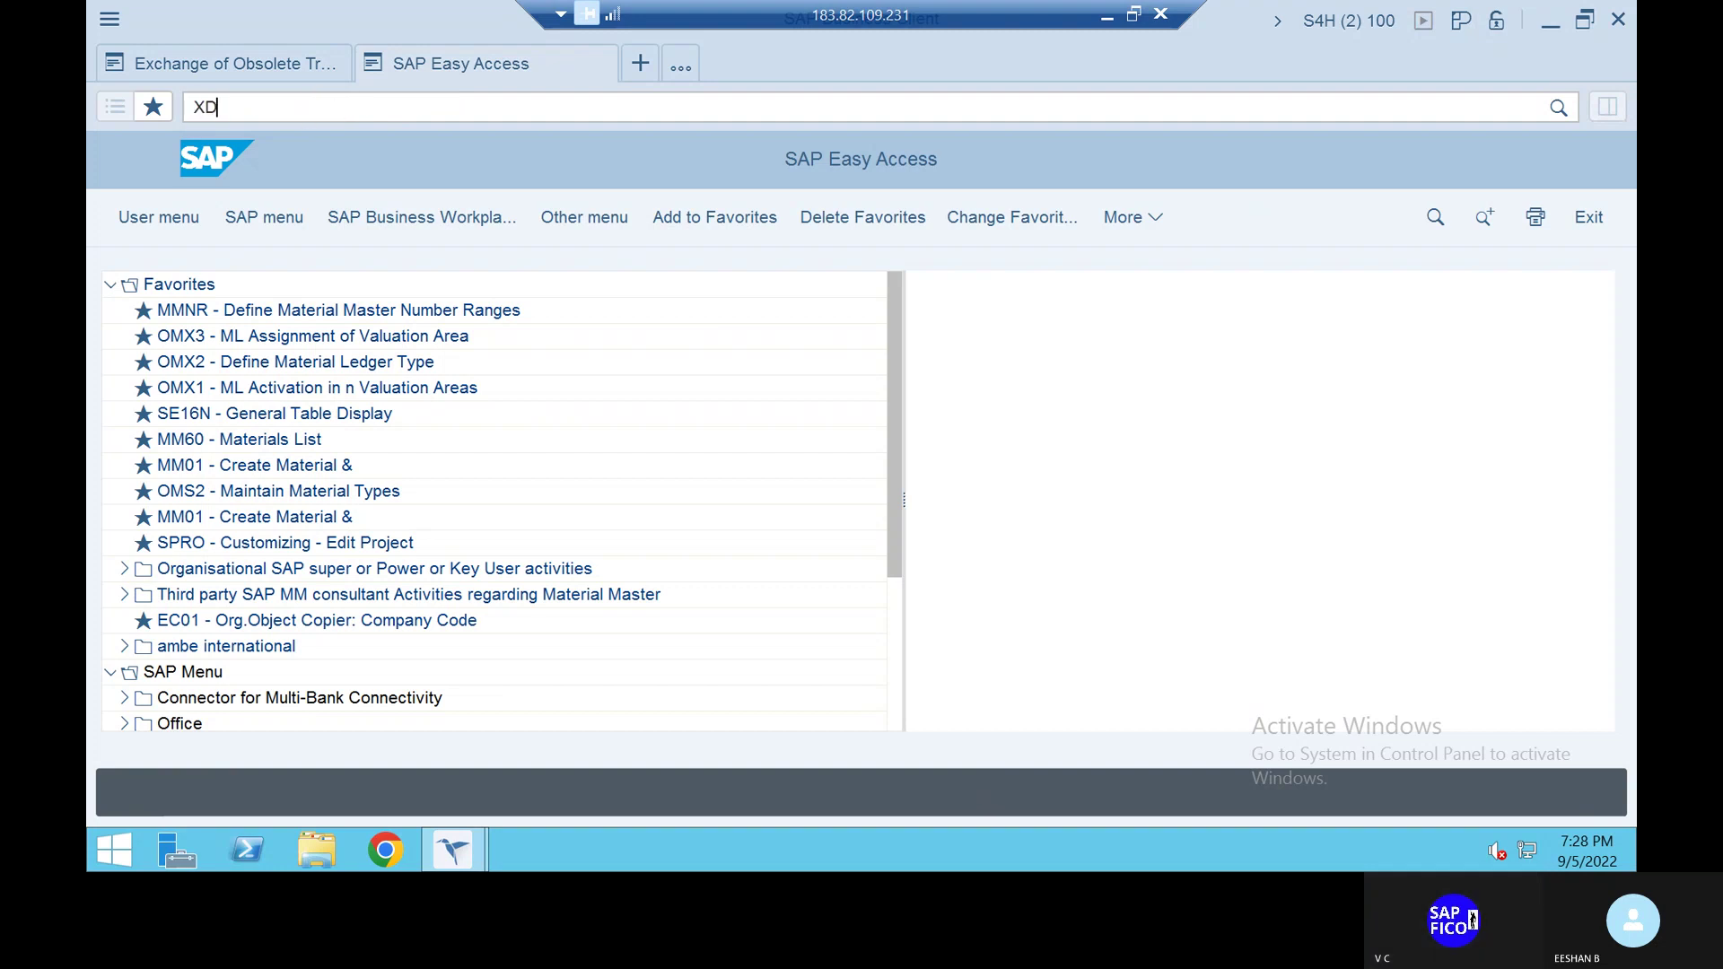
text(01)
key(Return)
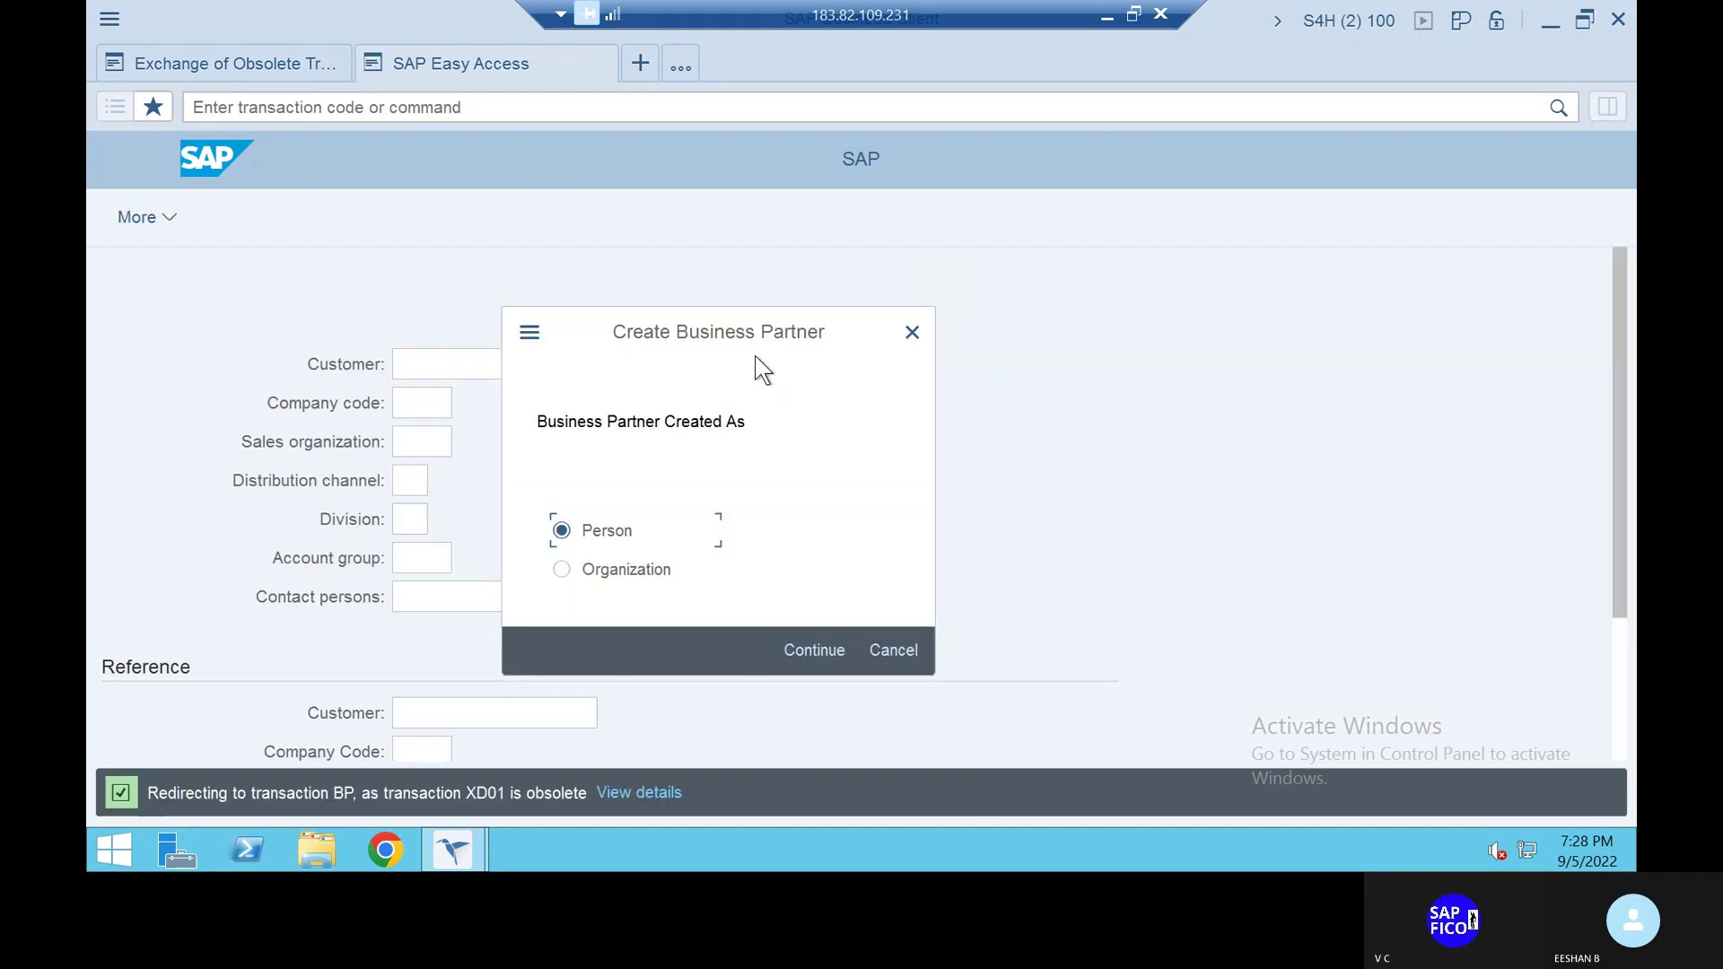
Move the Create Business Partner dialog slightly right to see the fields behind it
drag(724, 316, 819, 318)
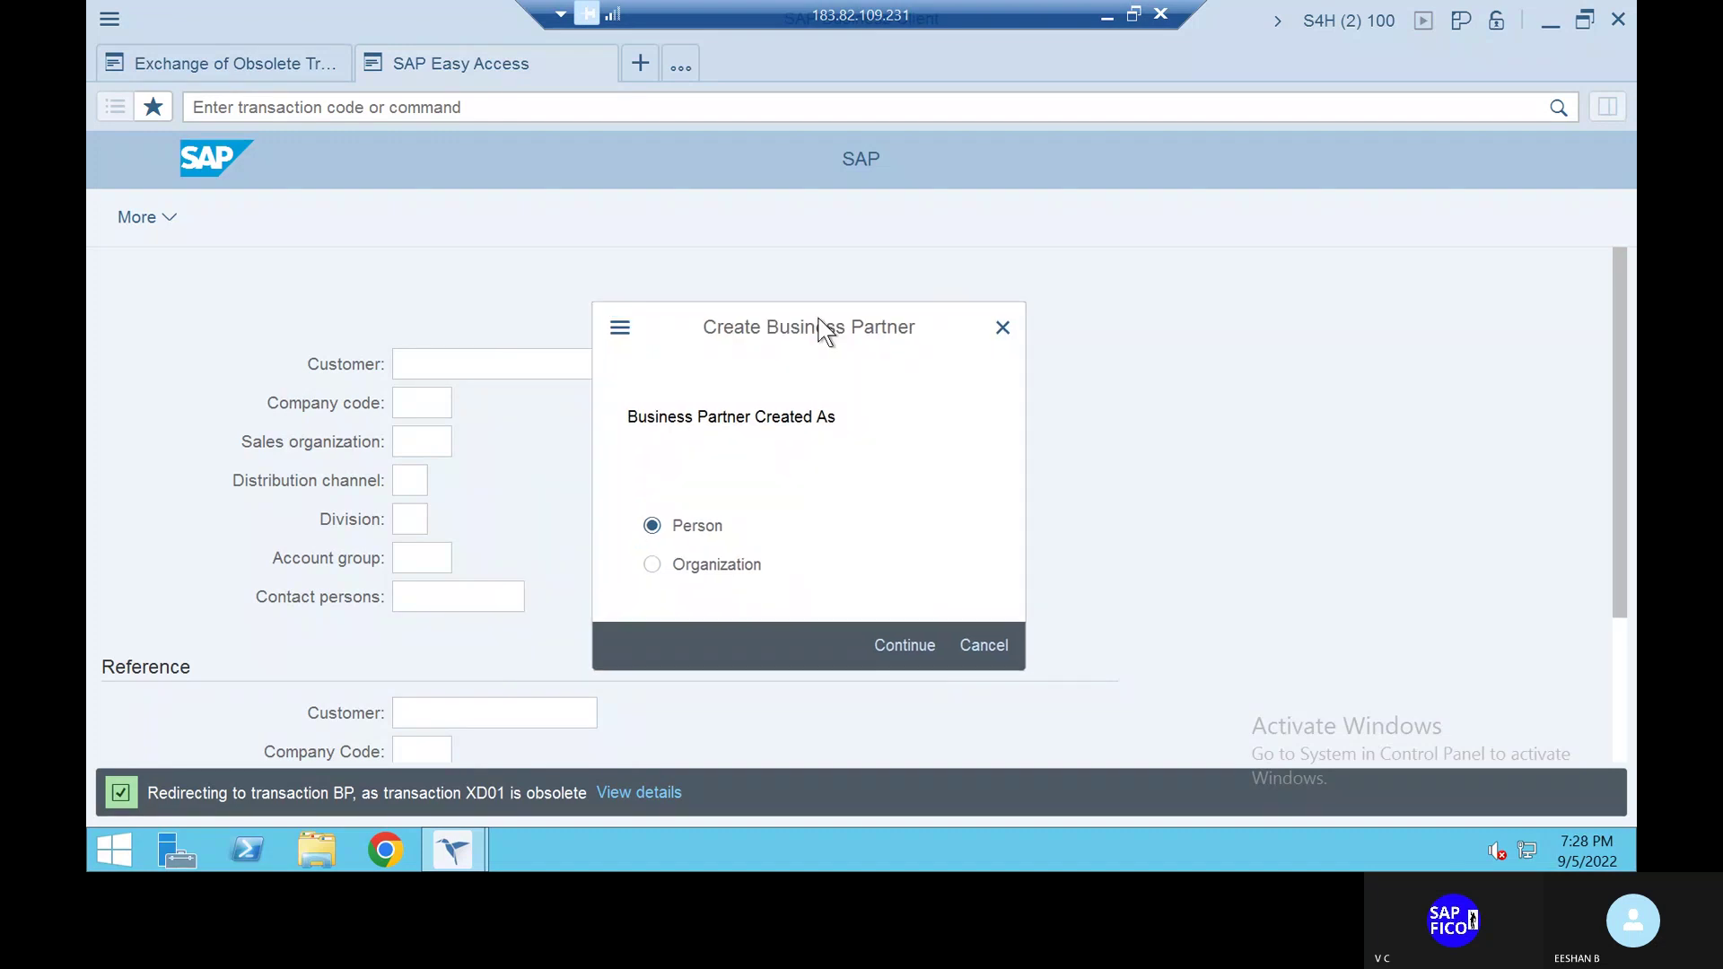